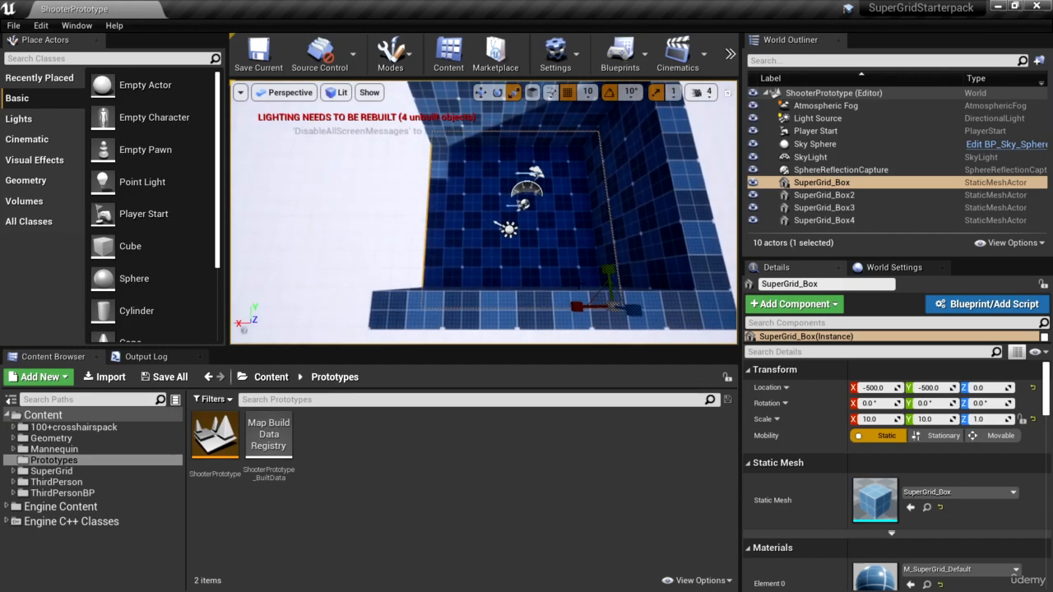
Step: Duplicate the selected SuperGrid_Box floor tile along the X axis to X 500, extending the floor out of the room
key(w)
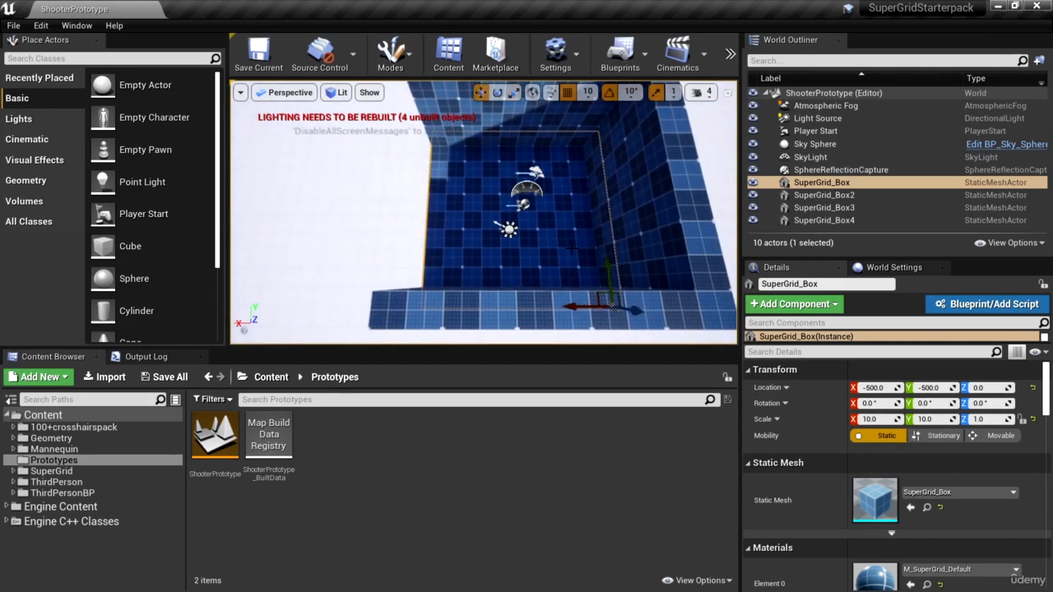
right_drag(581, 270, 572, 280)
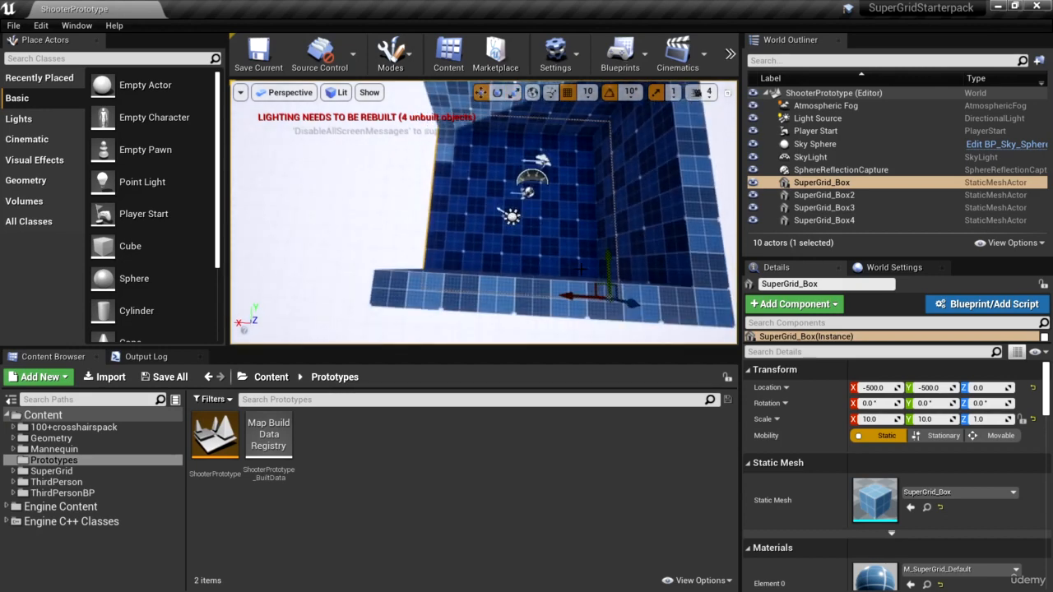
alt+drag(576, 298, 393, 286)
right_drag(394, 285, 552, 272)
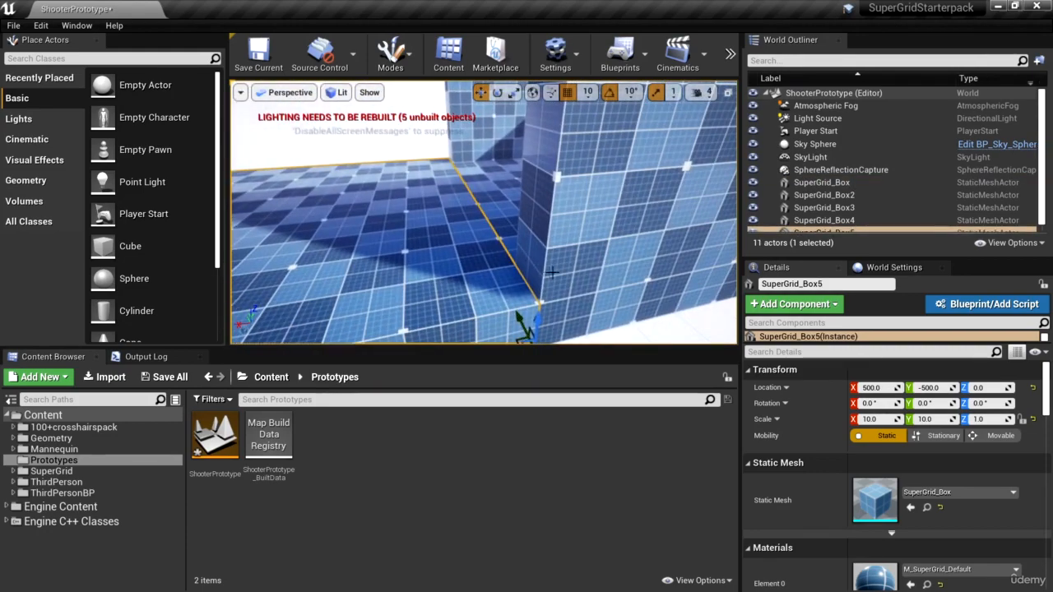
Step: Duplicate the new floor tile along the X axis and align the copy edge to edge at X 1500
right_drag(604, 295, 602, 257)
alt+drag(553, 278, 346, 245)
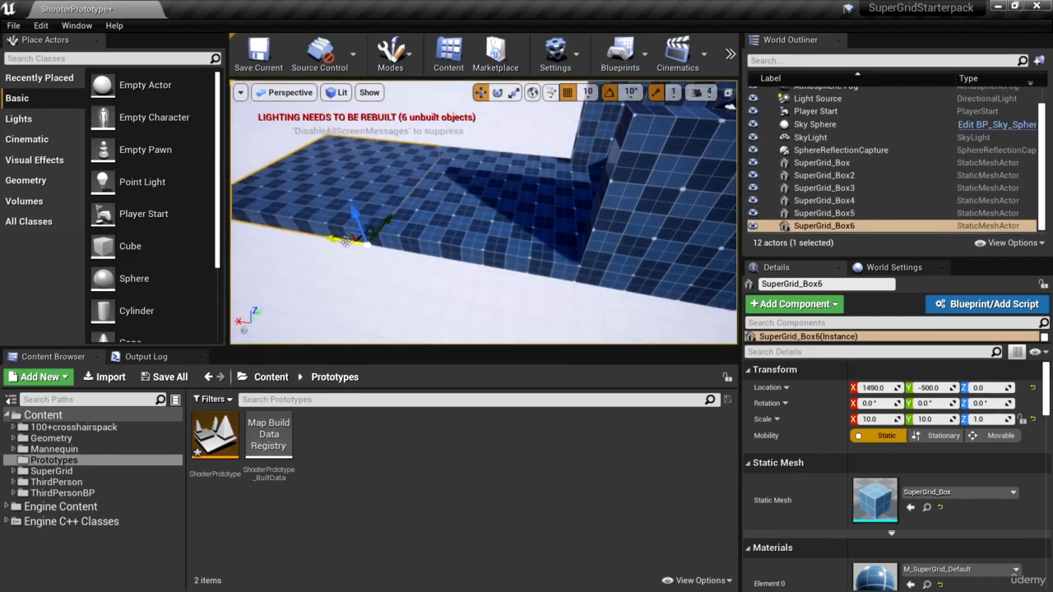
right_drag(345, 244, 382, 275)
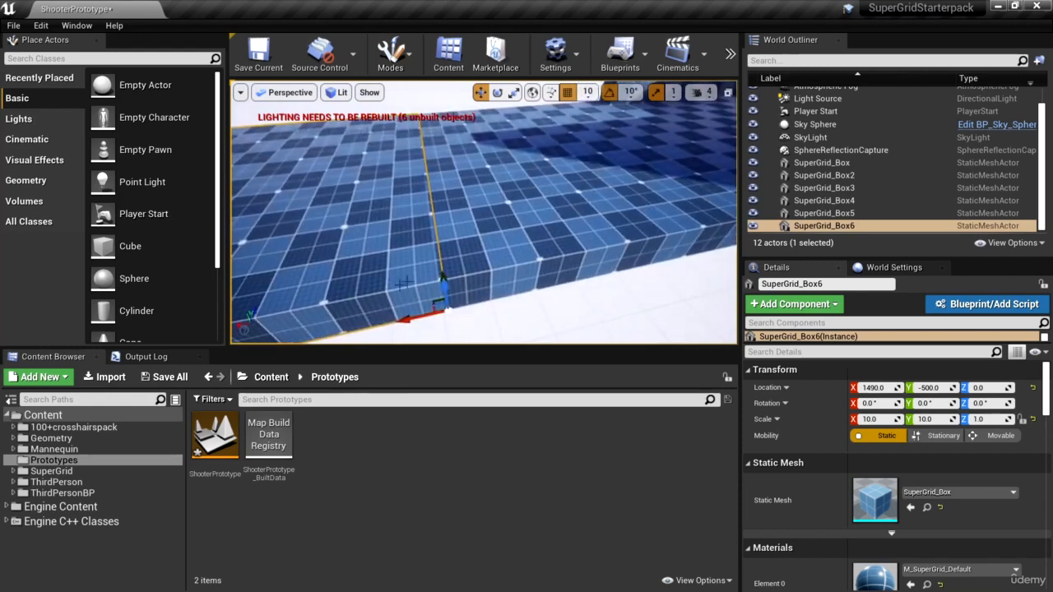
drag(410, 318, 401, 320)
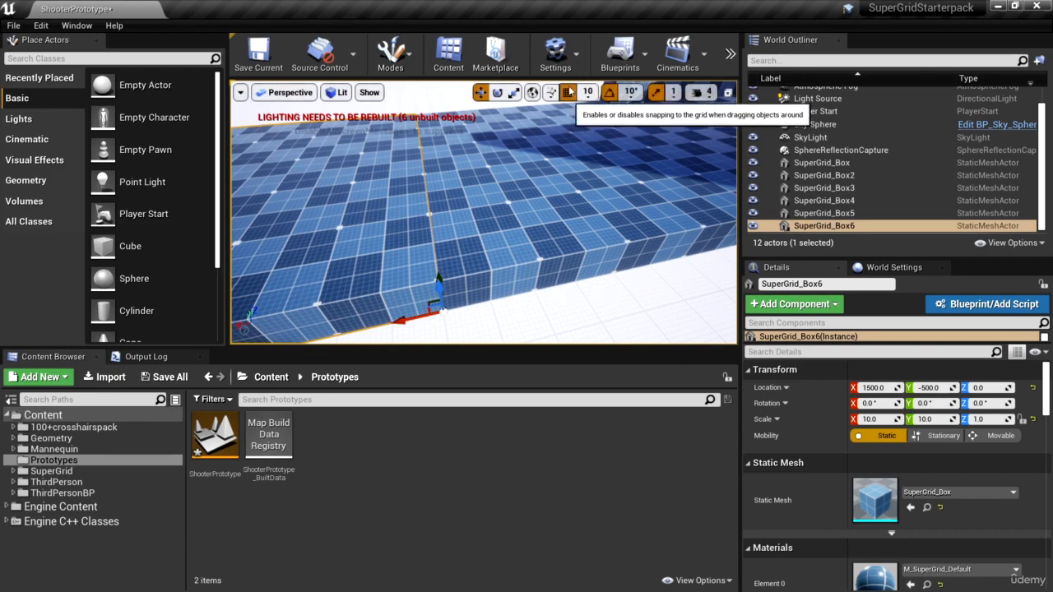
Step: Set the position grid snap value to 100
click(587, 92)
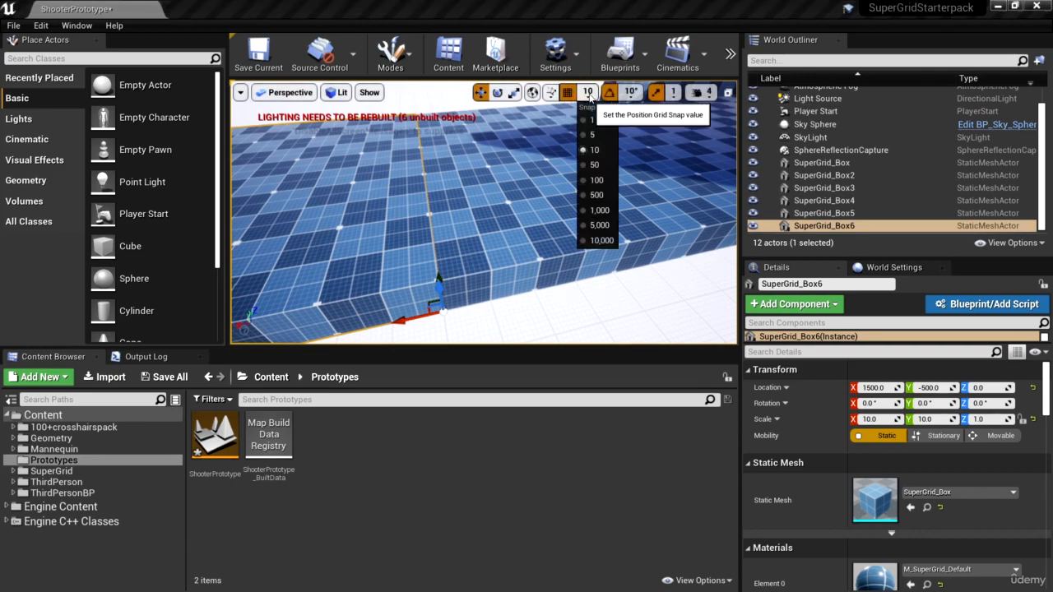
click(601, 183)
right_drag(559, 239, 514, 247)
mouse_move(485, 244)
mouse_down()
mouse_move(453, 243)
mouse_move(487, 243)
mouse_up()
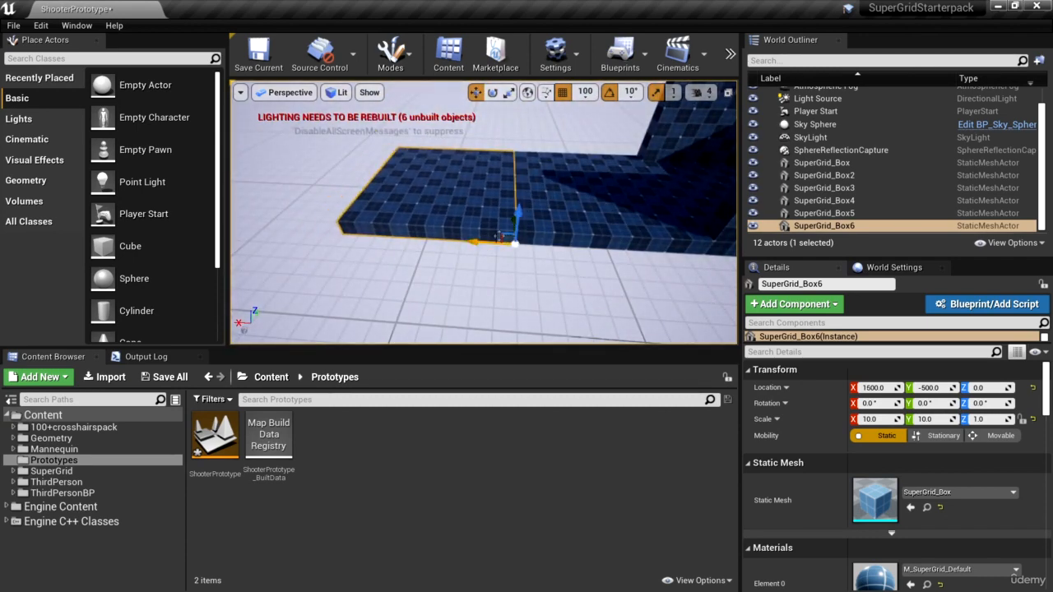
mouse_move(562, 274)
right_down()
mouse_move(637, 302)
mouse_move(565, 276)
right_up()
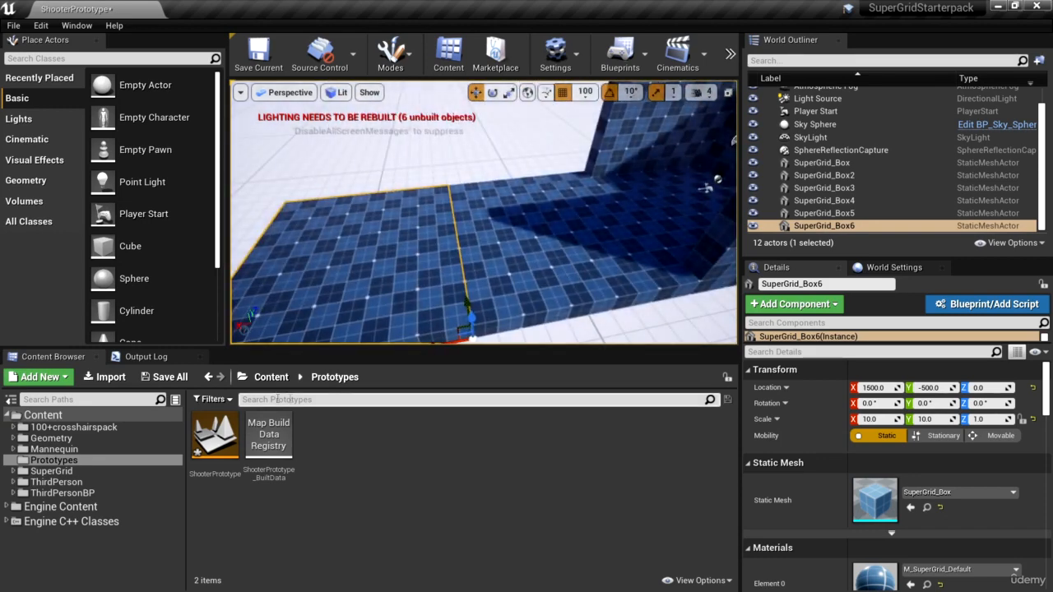
Step: Open the SuperGrid StarterPack's Source/Meshes folder in the project content
click(51, 470)
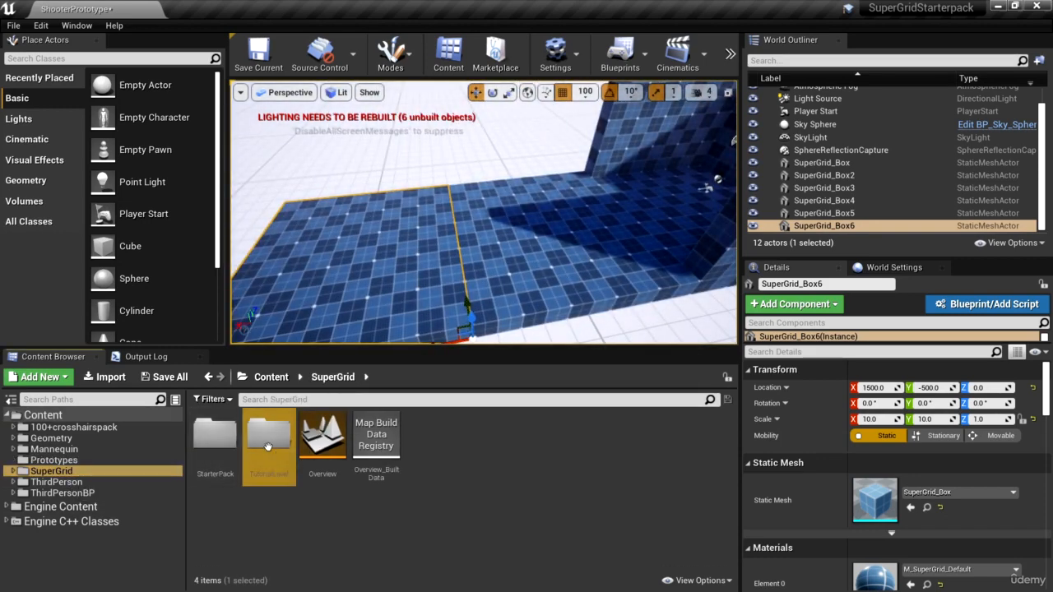
click(219, 445)
double_click(220, 452)
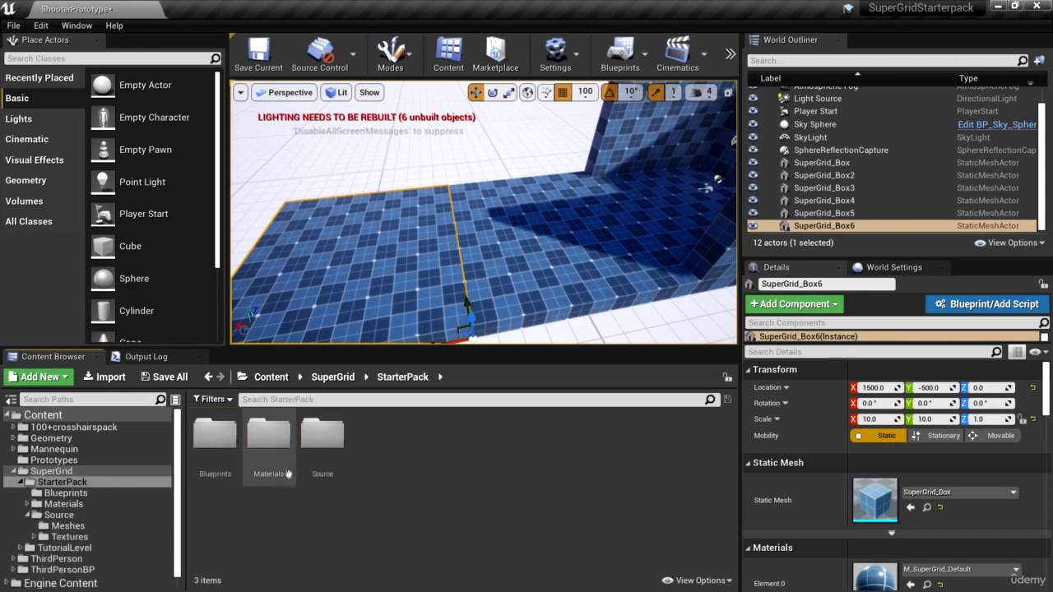
double_click(323, 444)
double_click(215, 434)
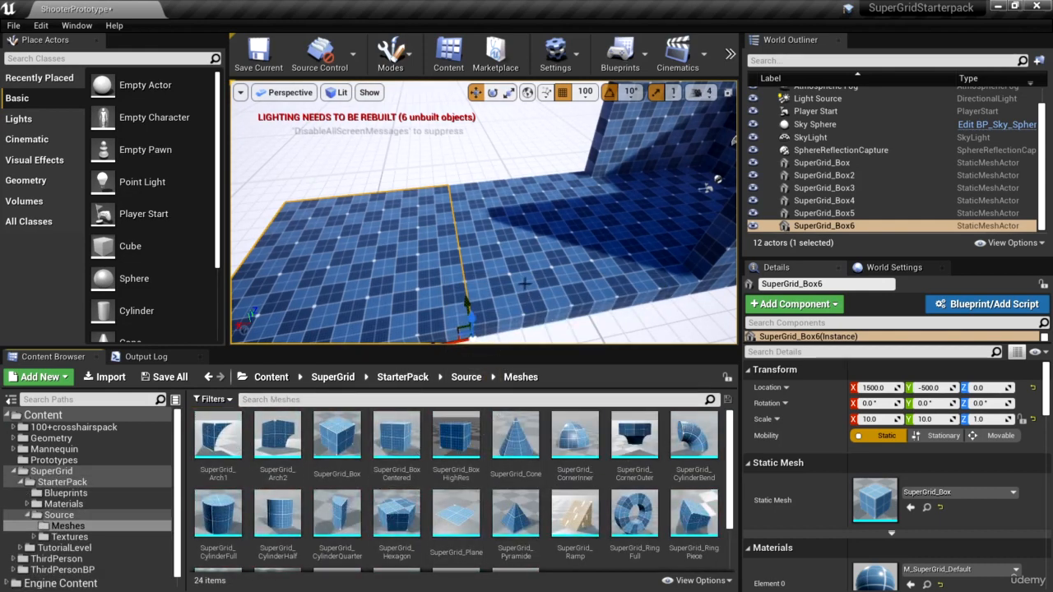
Step: Place a SuperGrid_Box mesh on the far corner of the extended floor at X 2400, Y 400, Z 100
right_drag(541, 291, 568, 305)
right_drag(568, 304, 541, 290)
drag(342, 438, 288, 254)
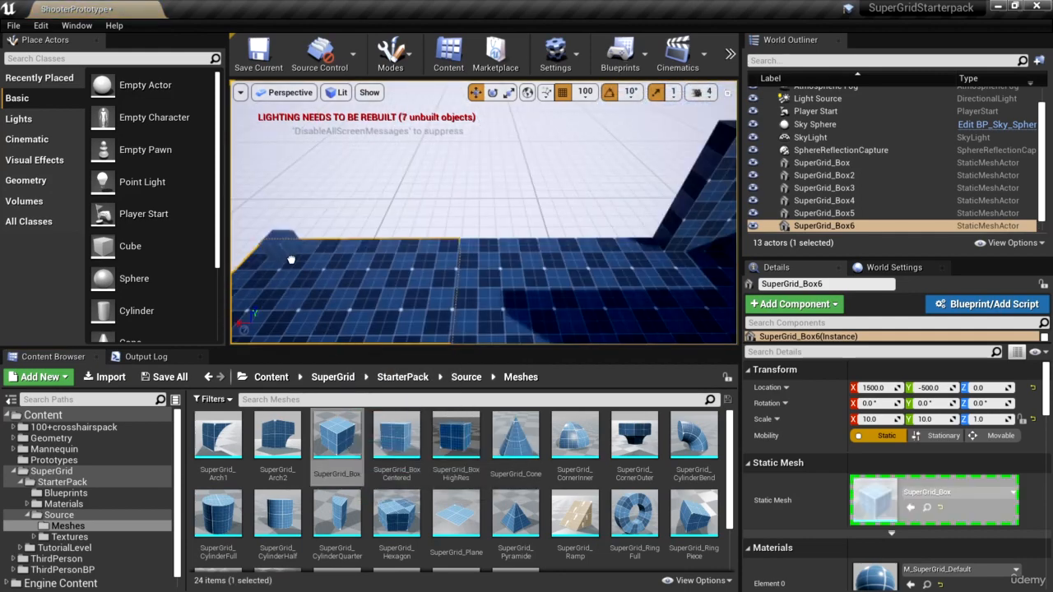
right_drag(287, 254, 247, 247)
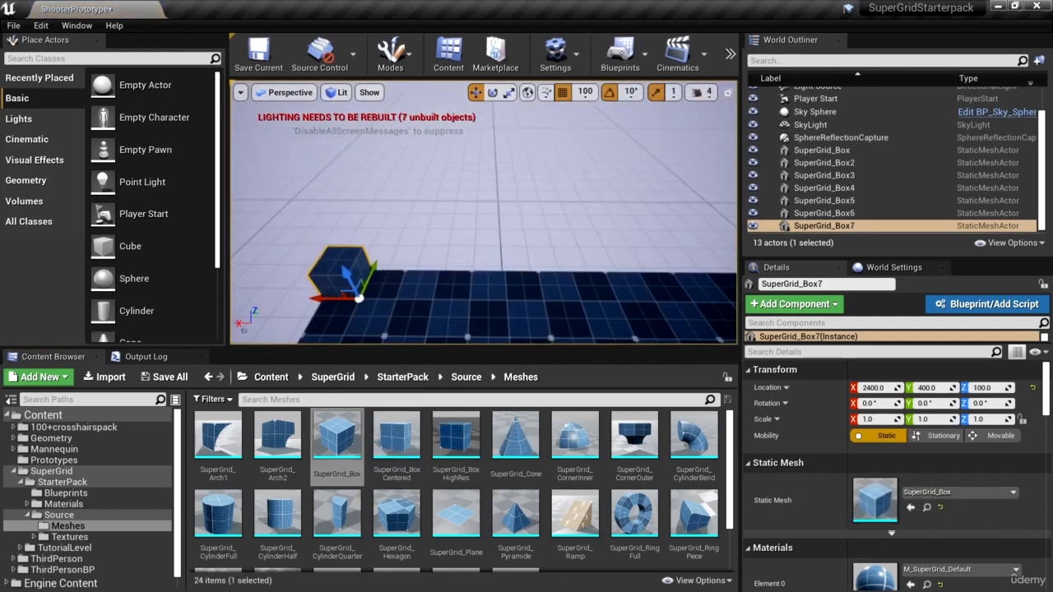
mouse_move(368, 298)
right_down()
mouse_move(383, 316)
mouse_move(368, 298)
right_up()
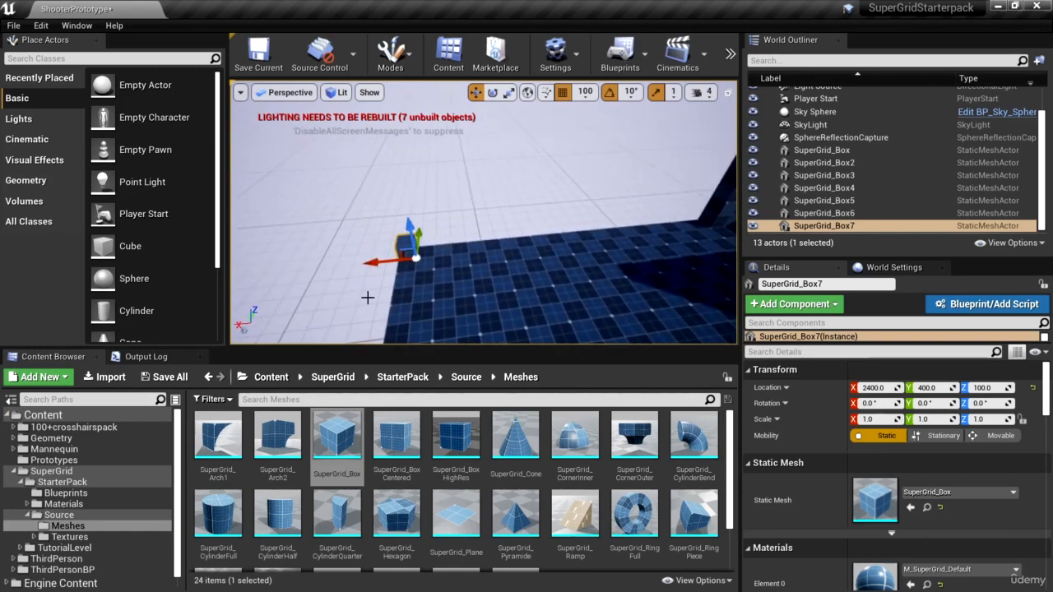
Step: Move the new box along the floor edge to X 500, Y 500, beside the end of the room's wall
key(r)
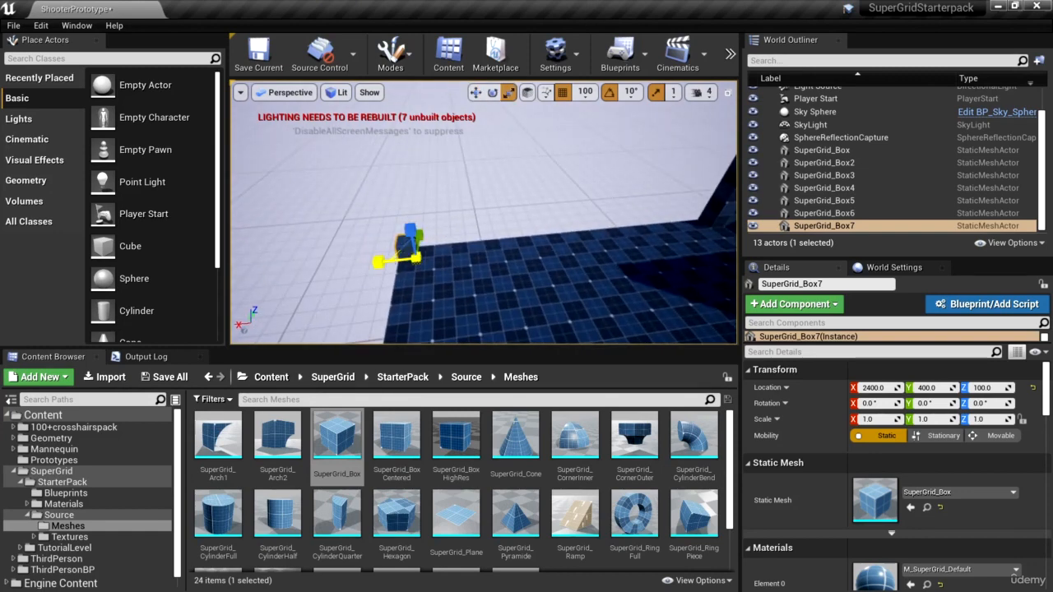
drag(377, 262, 448, 261)
key(w)
right_drag(518, 319, 613, 309)
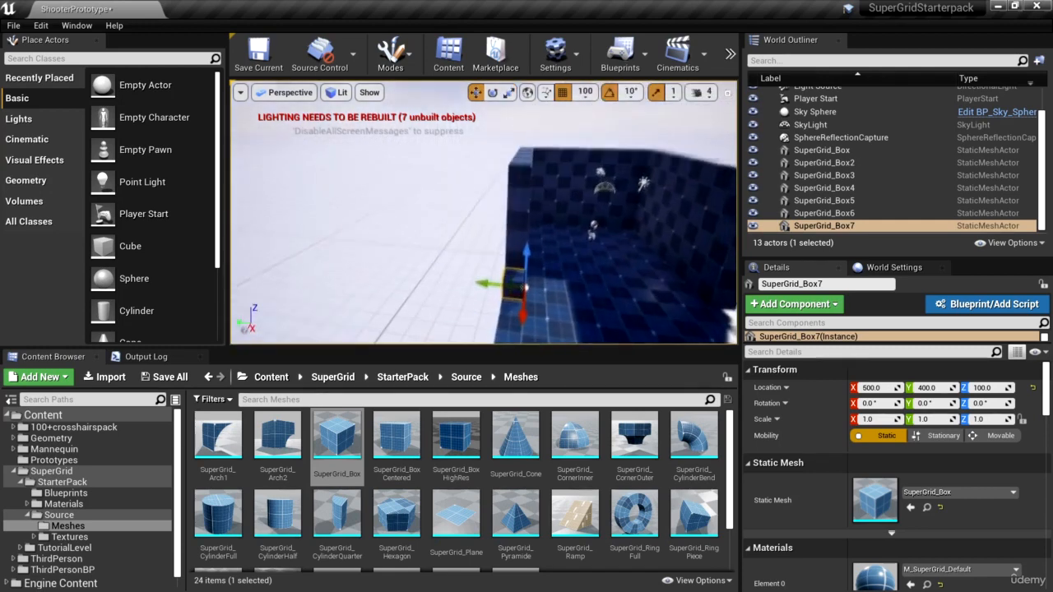
drag(497, 292, 482, 294)
right_drag(483, 294, 329, 300)
Step: Scale the box to 10 along X so it spans one floor tile
key(r)
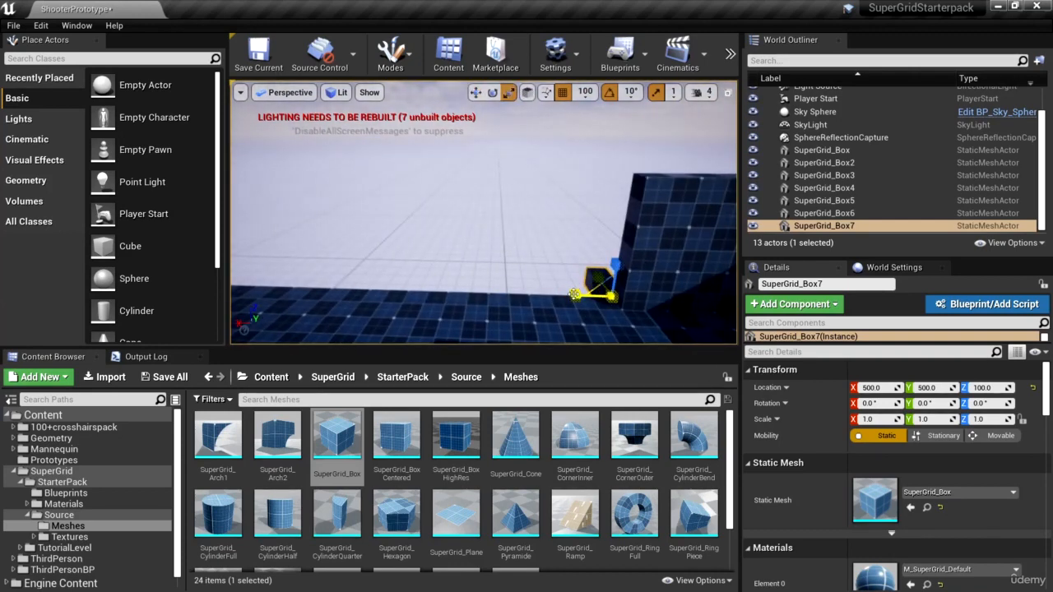
drag(580, 294, 579, 295)
right_drag(623, 318, 650, 379)
right_drag(534, 246, 479, 255)
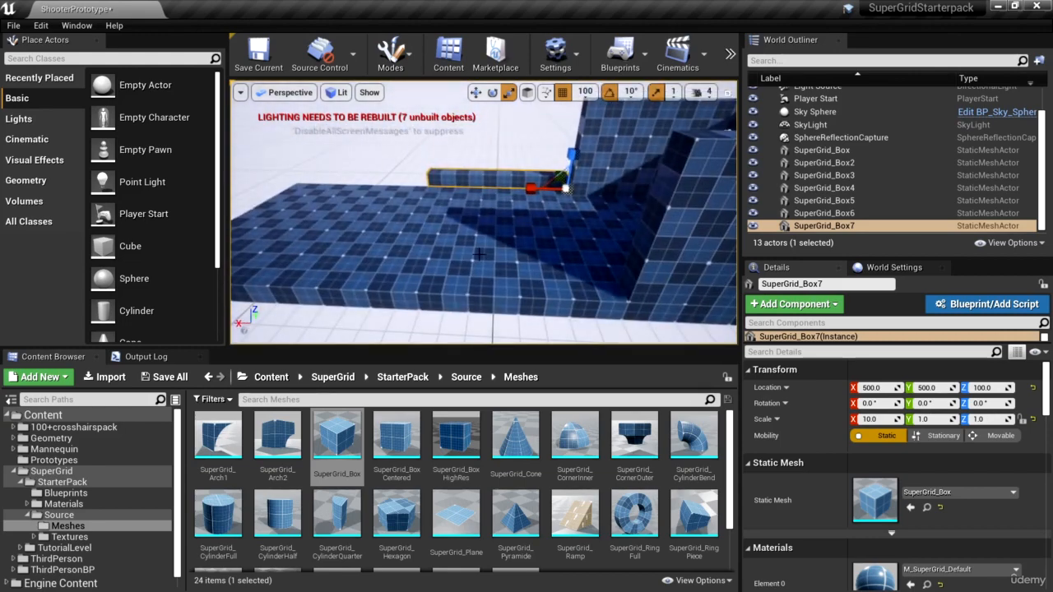
Step: Raise the stretched box into a low wall with a Z scale of 3
click(480, 255)
click(492, 177)
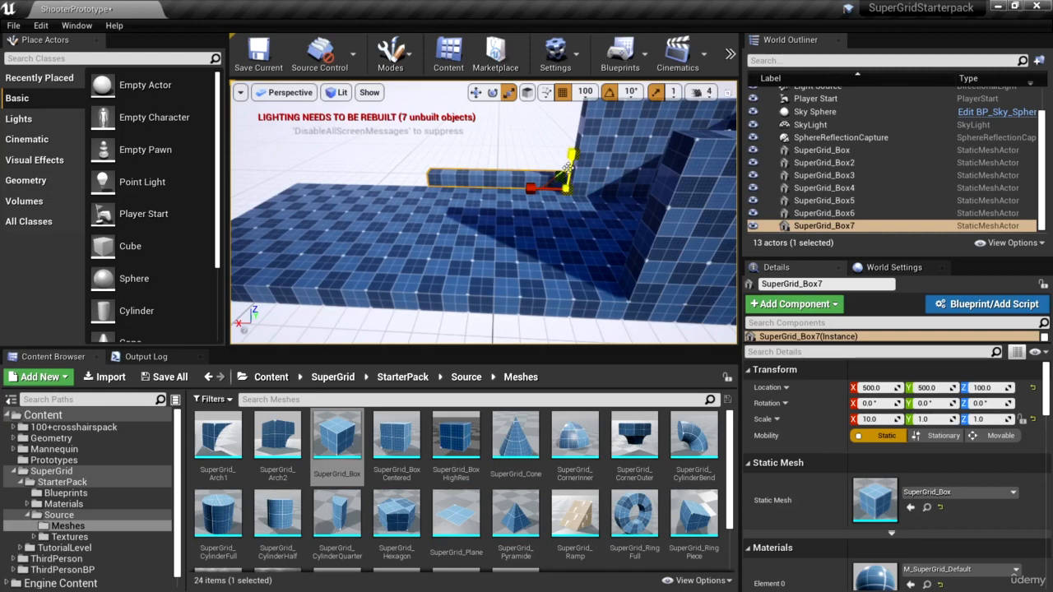
drag(572, 156, 572, 136)
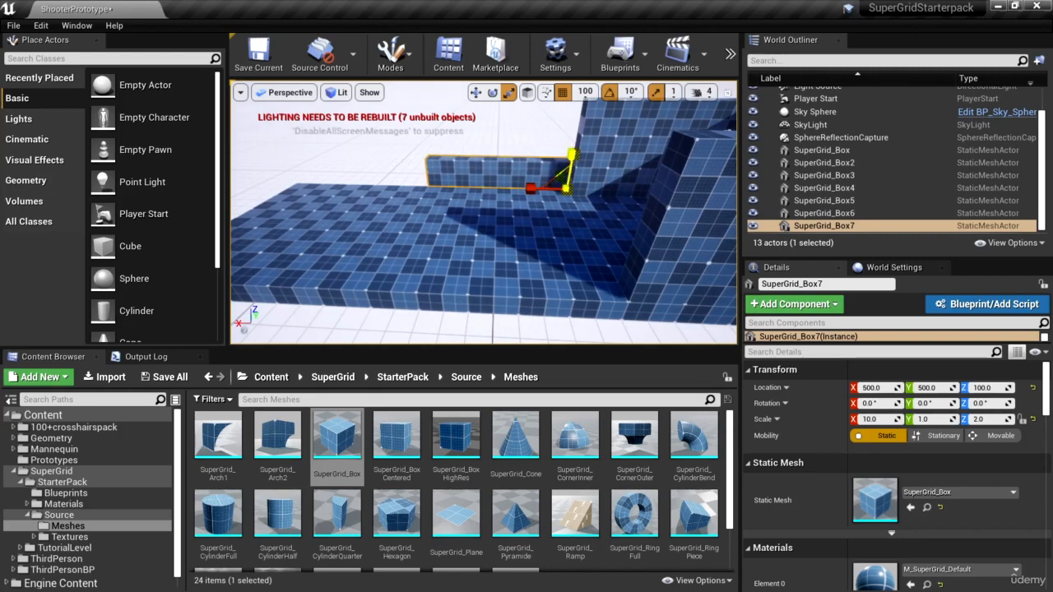
right_drag(566, 189, 494, 206)
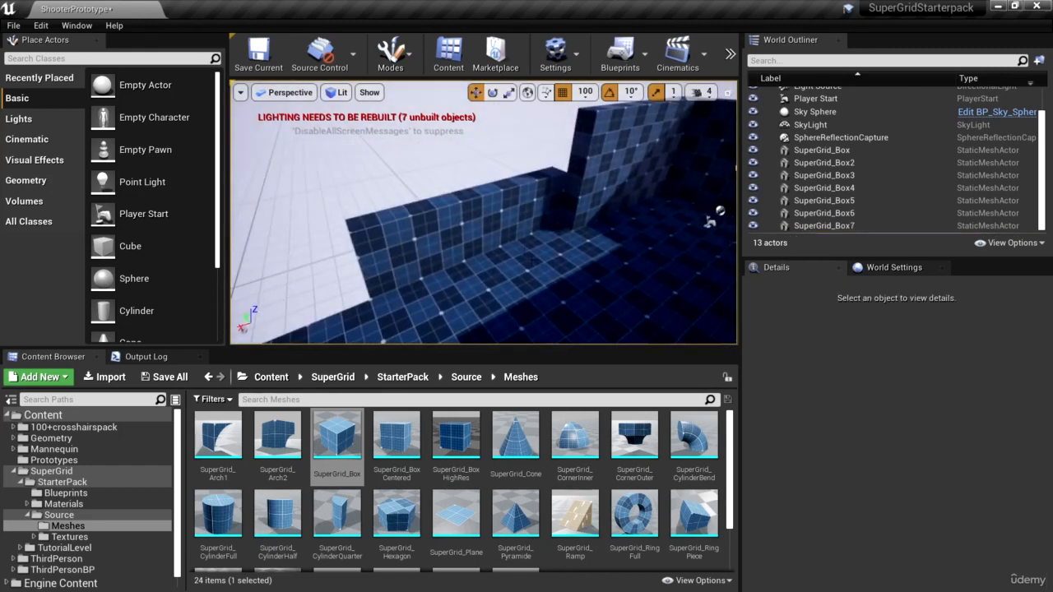
Step: Thicken the low wall outward to a Y scale of 3
click(440, 204)
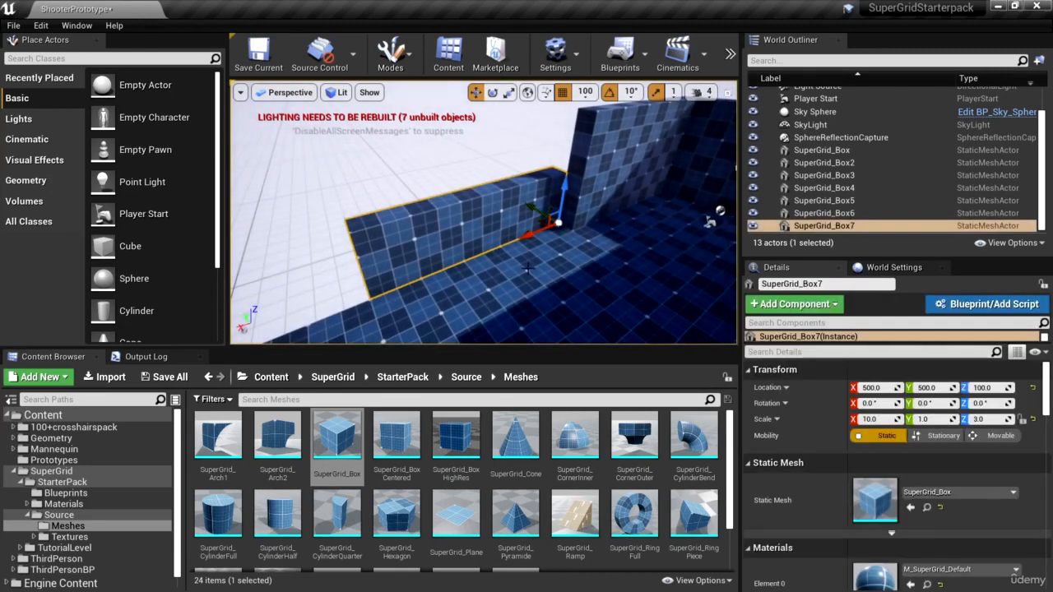
key(r)
right_drag(528, 267, 461, 197)
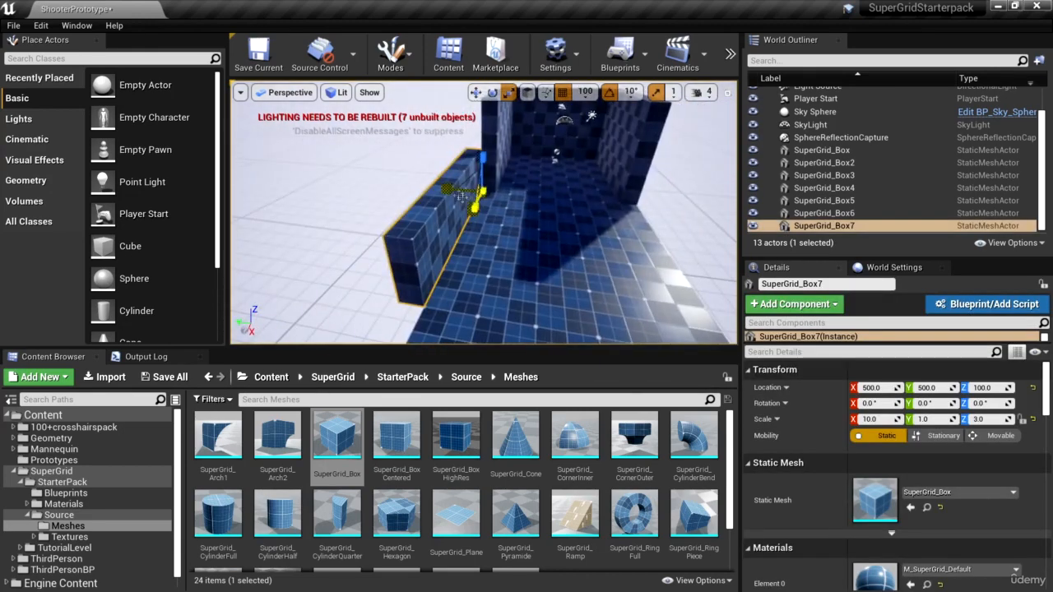
drag(461, 196, 440, 210)
Step: Duplicate the low wall along the X axis to X 1500 beside the last floor tile
right_drag(663, 278, 625, 245)
key(w)
alt+drag(625, 245, 380, 223)
right_drag(380, 222, 429, 232)
Step: Select both low wall pieces and duplicate them to the opposite side of the floor at Y -800
ctrl+click(531, 220)
right_drag(531, 220, 469, 233)
alt+drag(404, 235, 606, 321)
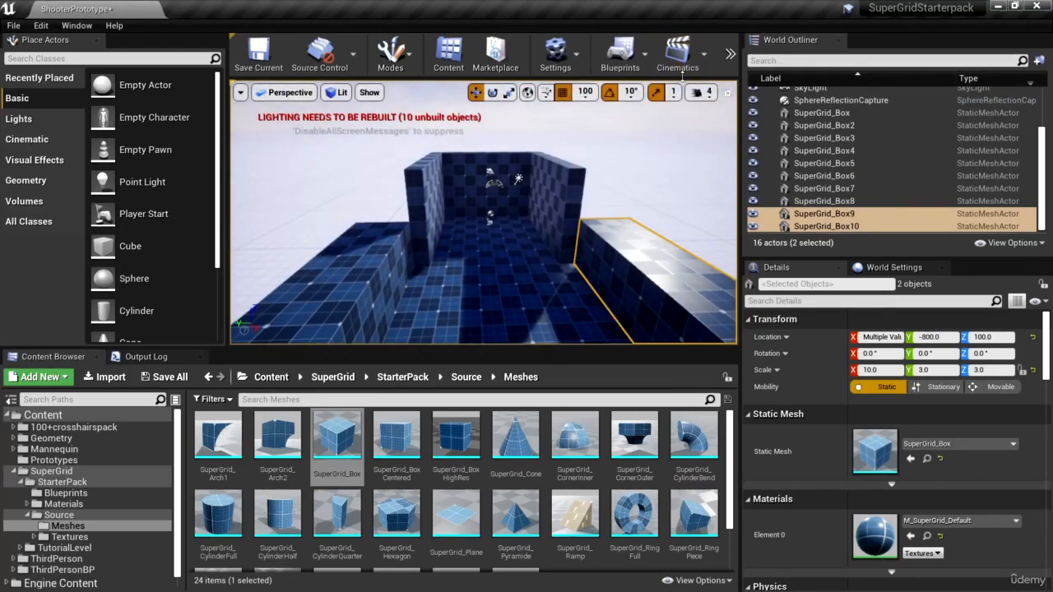
Step: Play the level to check the low walls against the character, and stop the session
click(730, 52)
click(782, 140)
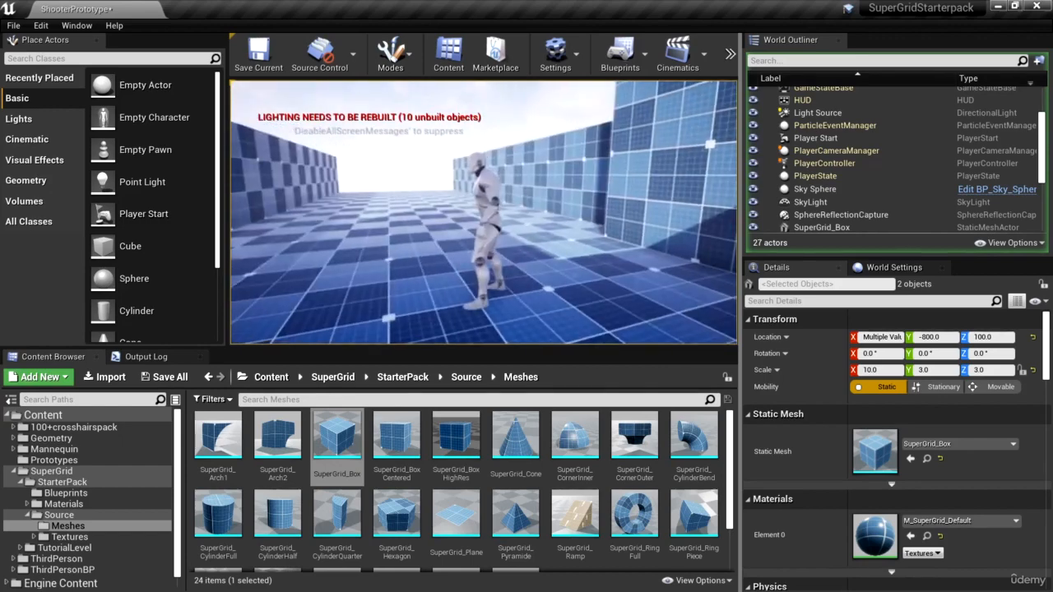
key(Escape)
Step: Lower the low wall pairs on both sides of the floor to a Z scale of 2
click(477, 175)
ctrl+click(559, 179)
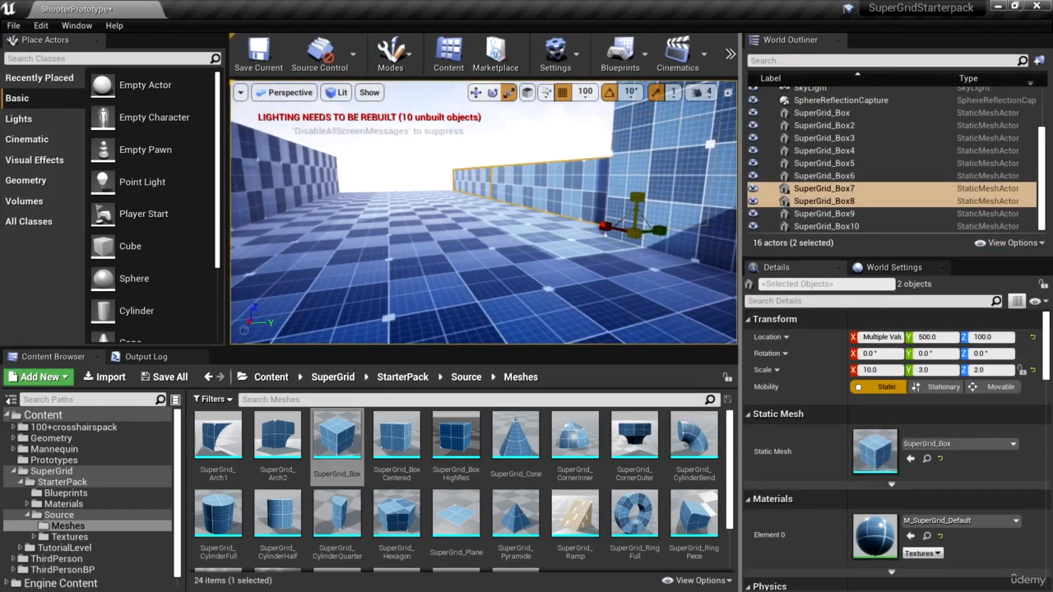
click(568, 187)
ctrl+click(607, 187)
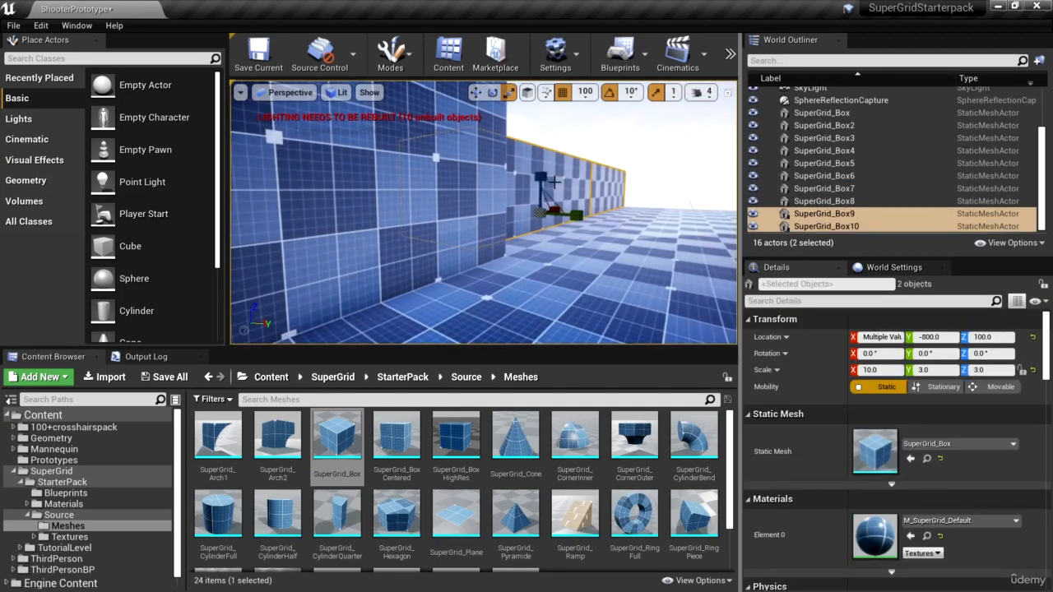
Step: Play the level again, run the character along the lowered walls, and stop the session
click(730, 54)
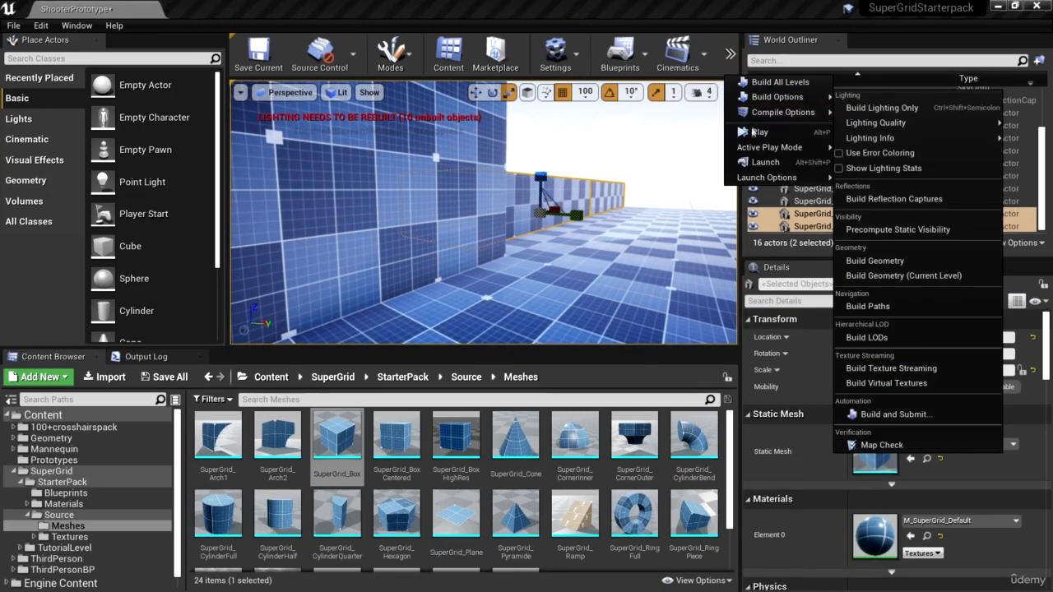
click(786, 132)
key(w)
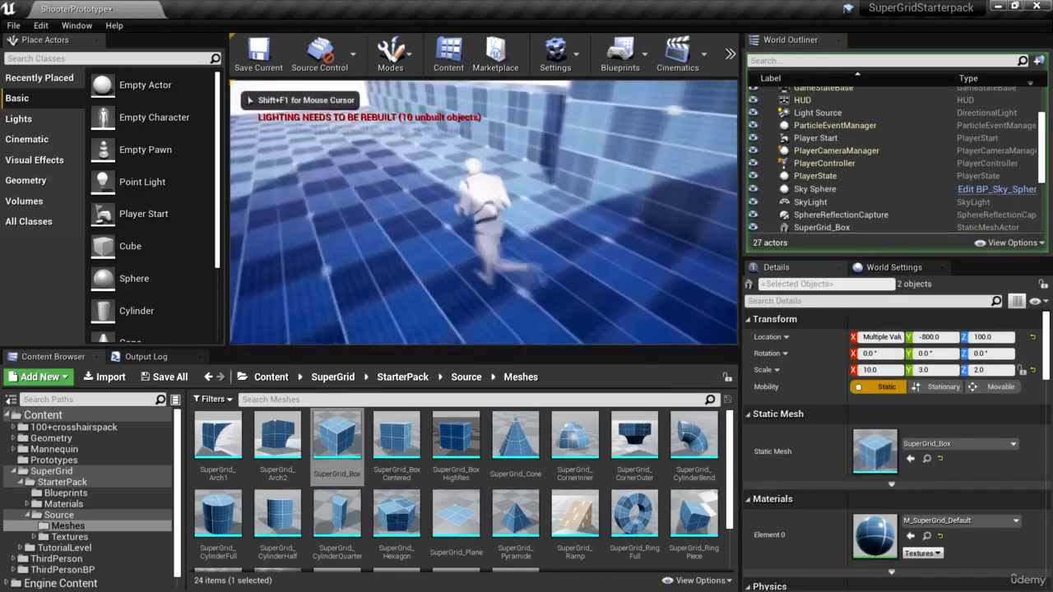
key(d)
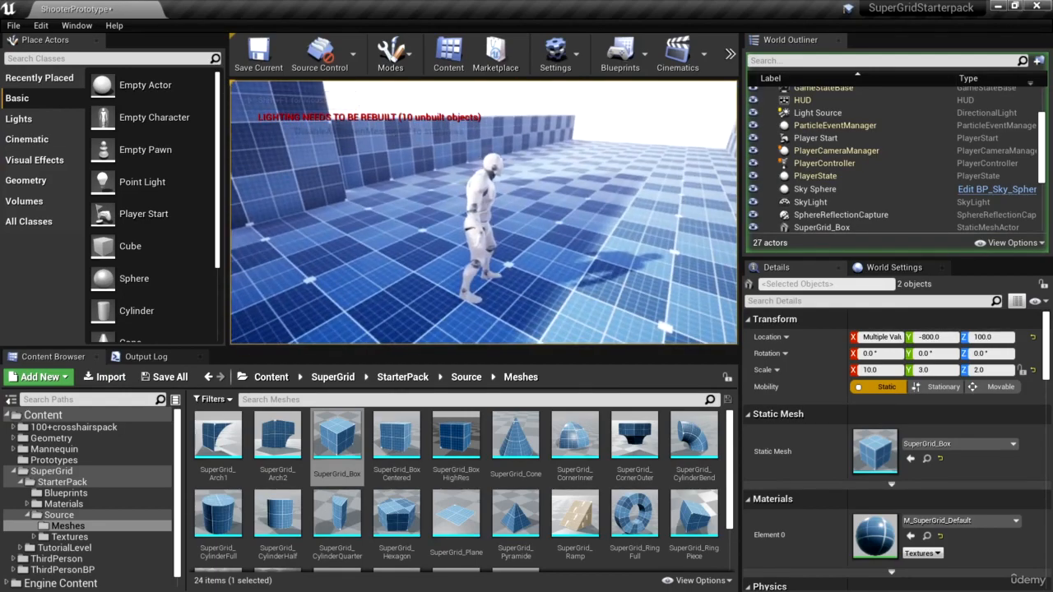
key(w)
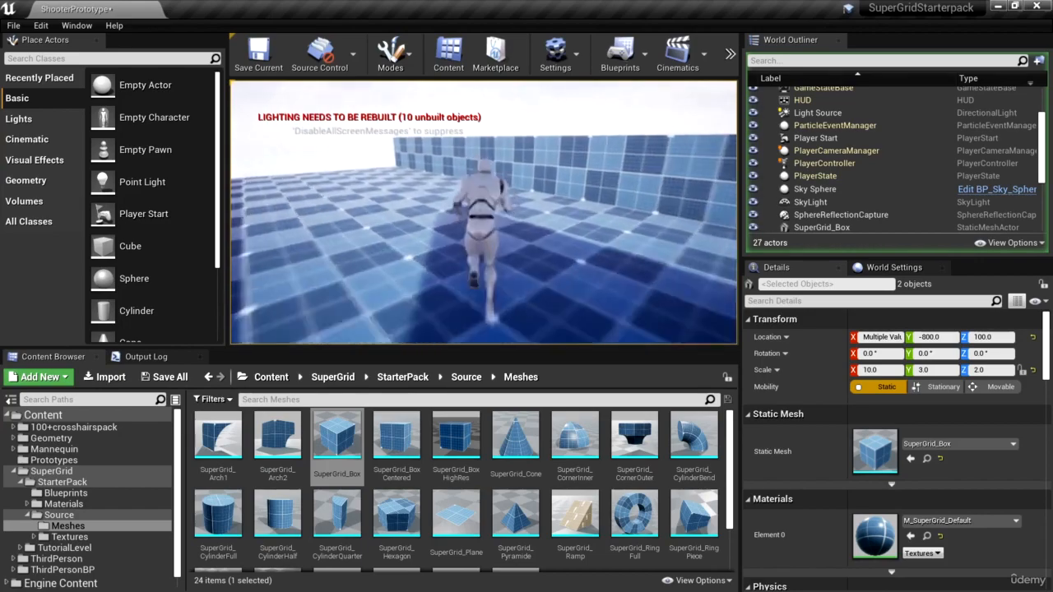
key(Escape)
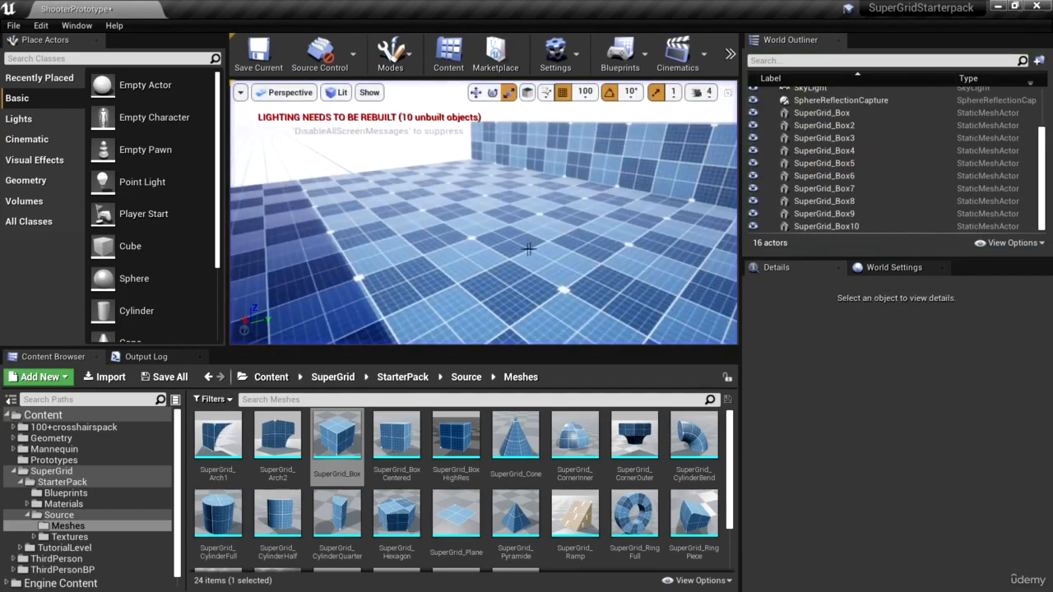
Step: Duplicate a low side wall piece rotated 90 degrees about Z and move the copy to X 2800, Y -500 across the floor's end
right_drag(483, 214, 518, 220)
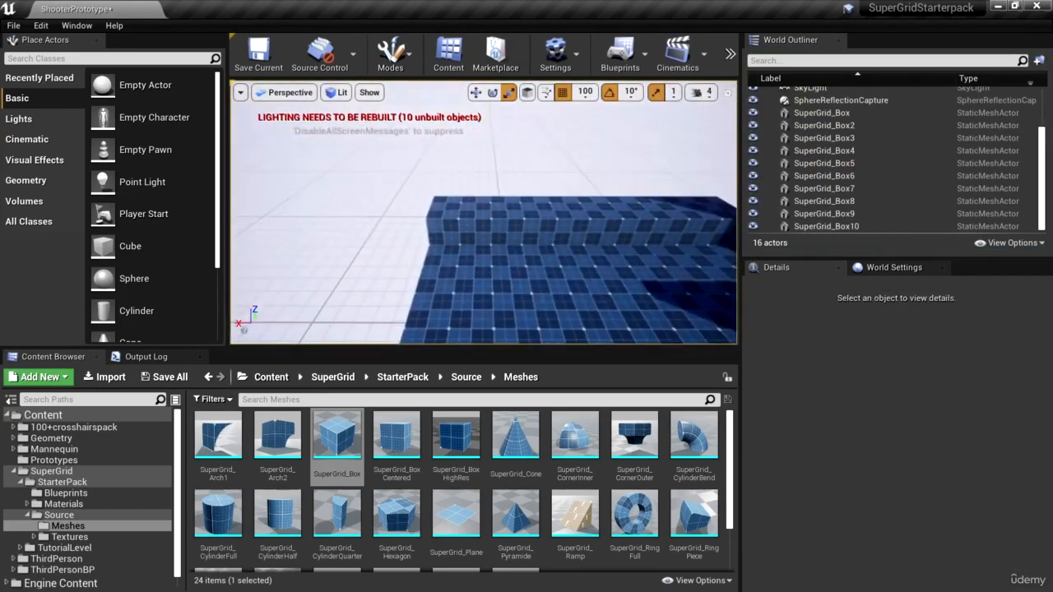
click(489, 216)
key(e)
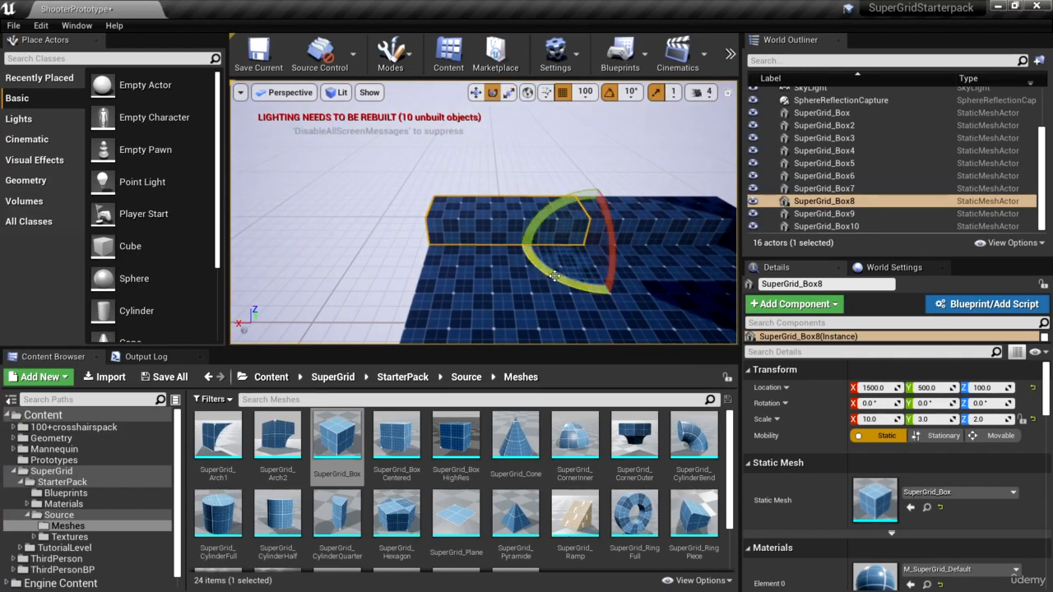
alt+drag(555, 275, 522, 245)
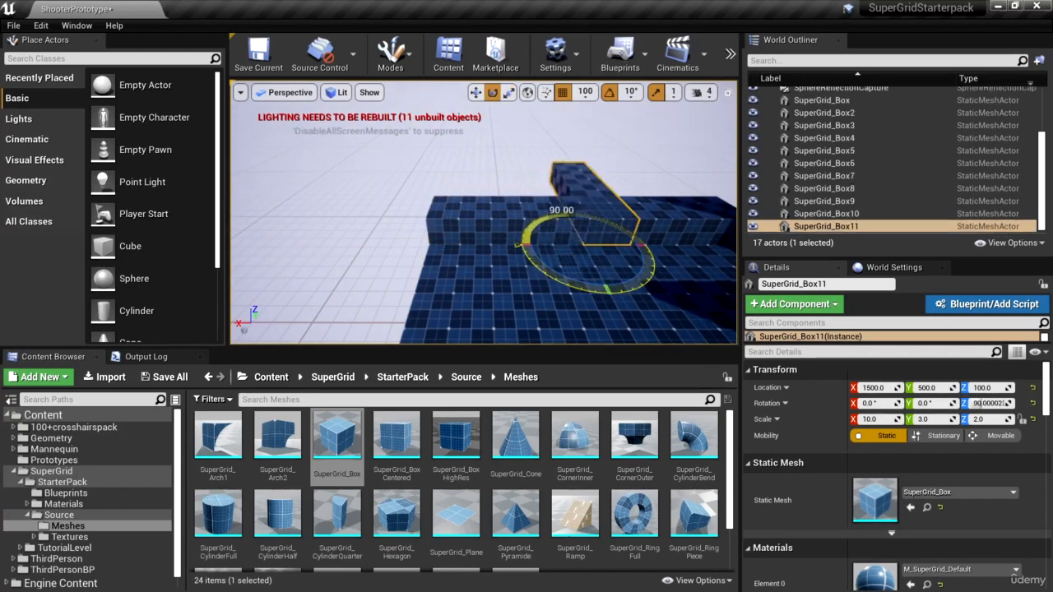
key(w)
right_drag(568, 274, 591, 279)
drag(388, 232, 619, 320)
right_drag(539, 216, 545, 213)
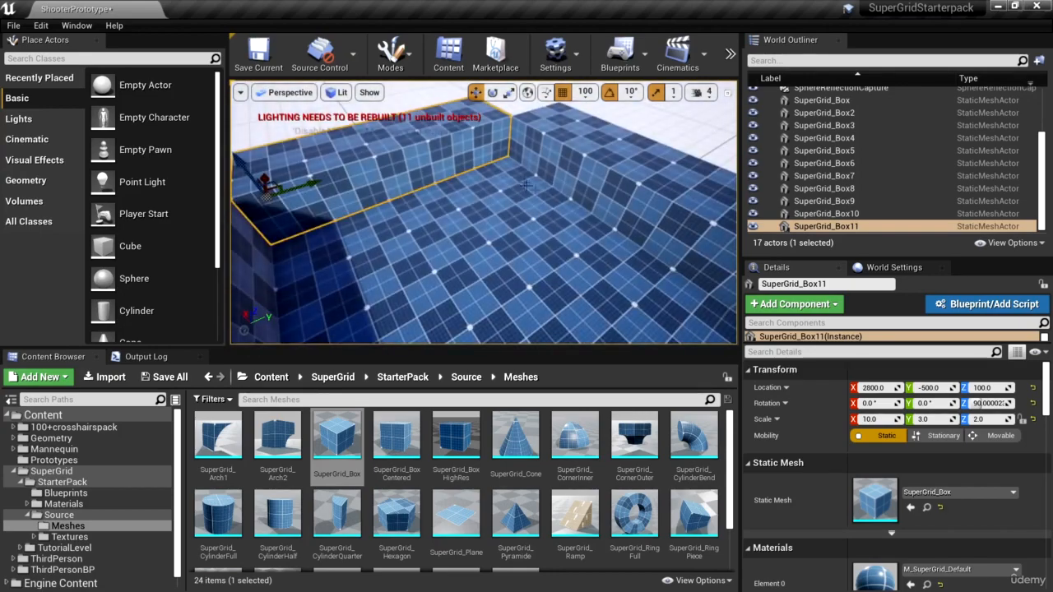
right_drag(541, 139, 641, 201)
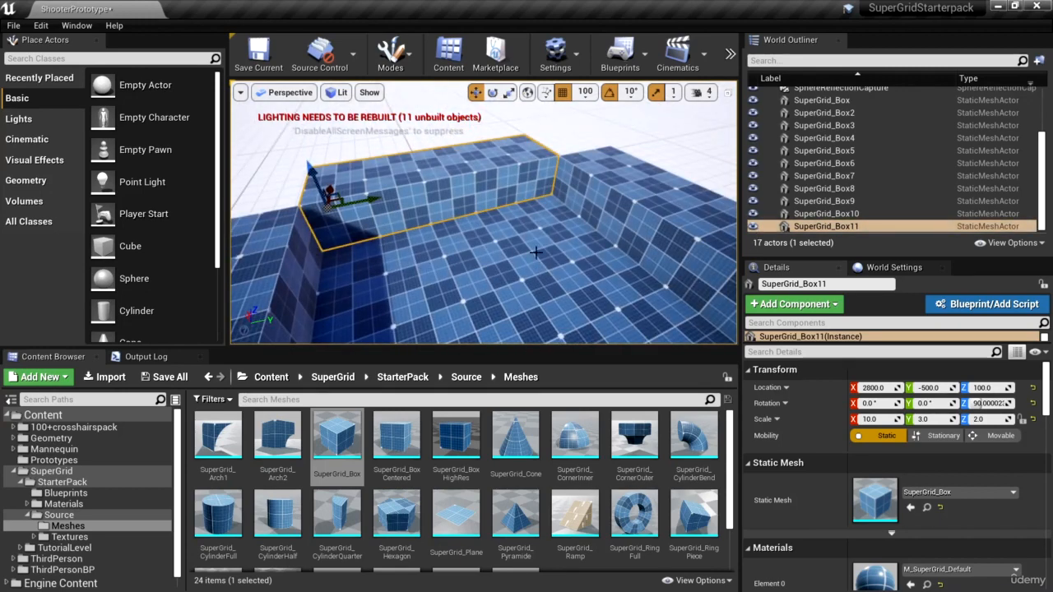
Step: Place a SuperGrid_Stairs mesh on the floor at X 2300, Y 300 near the corner and scale it to 2 on all axes
scroll(576, 494, down, 2)
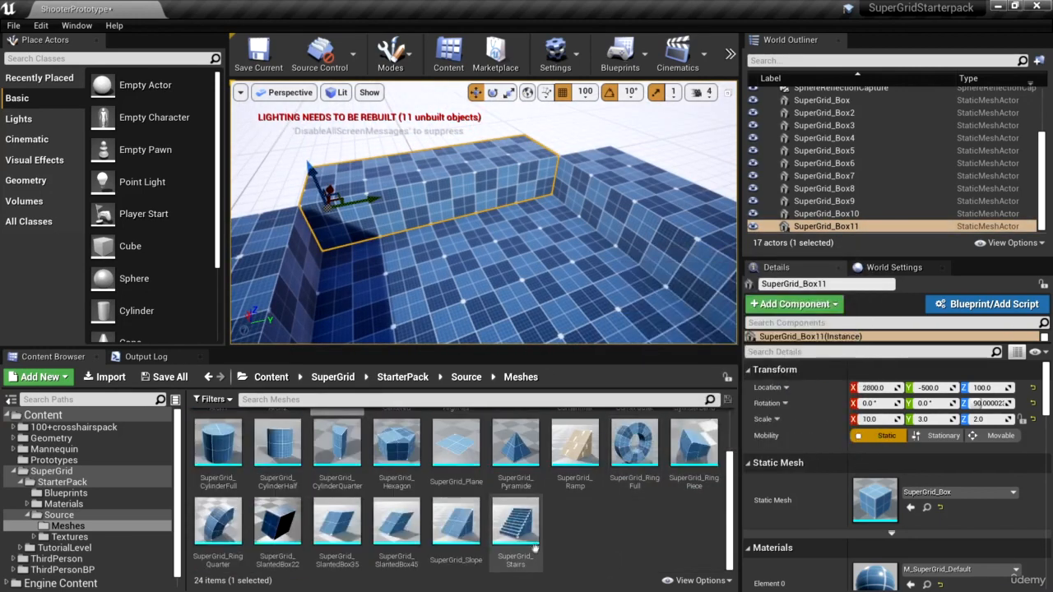
drag(533, 548, 540, 212)
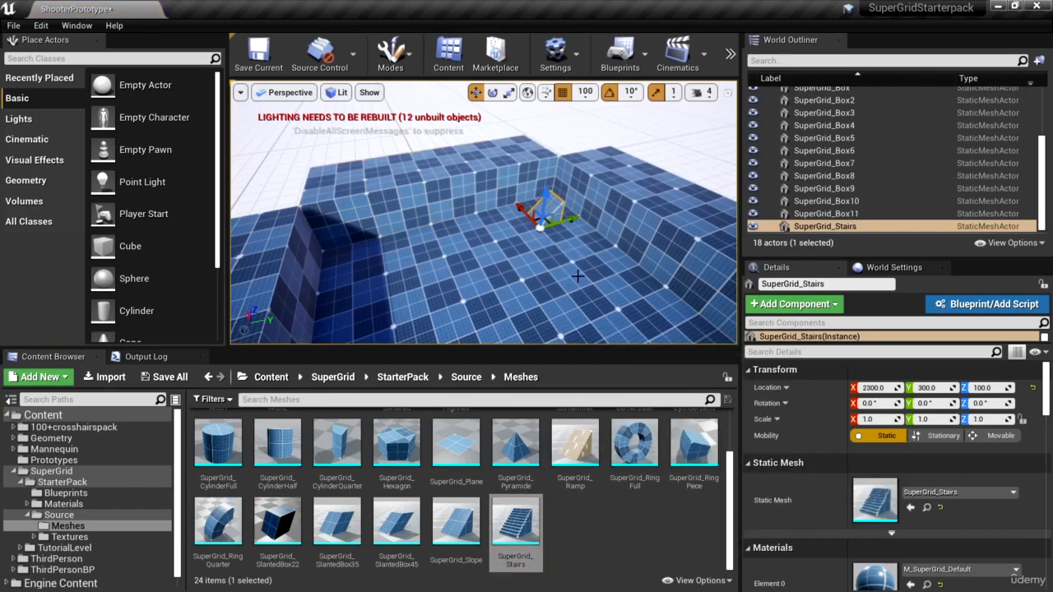
key(w)
right_drag(577, 276, 707, 279)
key(r)
drag(512, 257, 533, 257)
key(s)
right_drag(600, 283, 494, 247)
drag(563, 301, 575, 294)
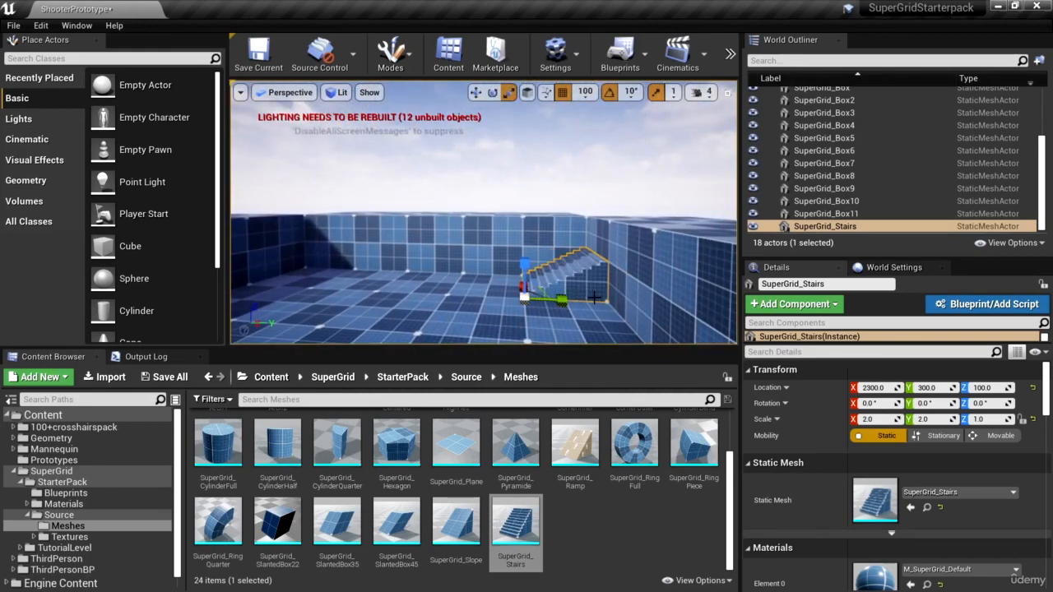
drag(524, 265, 652, 290)
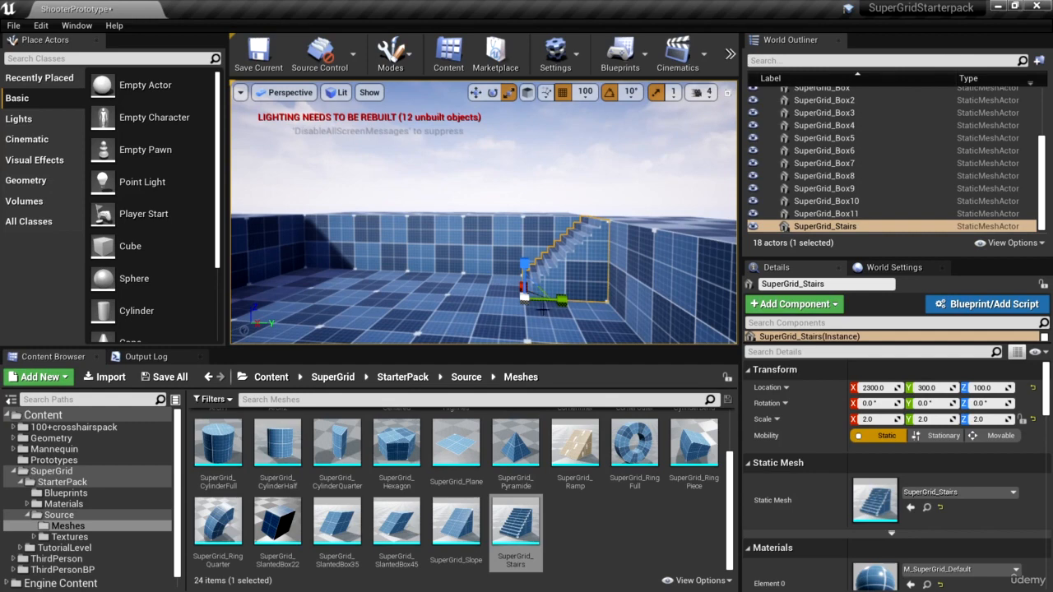
Step: Move the stairs to Y 200 and set their Y scale to 3
key(w)
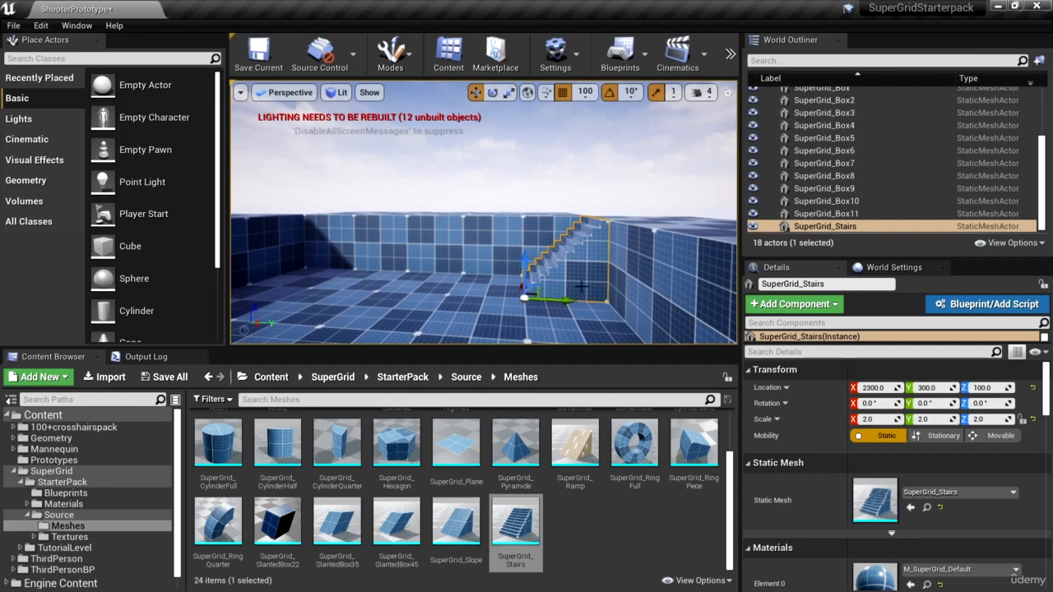
mouse_move(567, 299)
mouse_down()
mouse_move(532, 302)
mouse_move(568, 299)
mouse_up()
key(r)
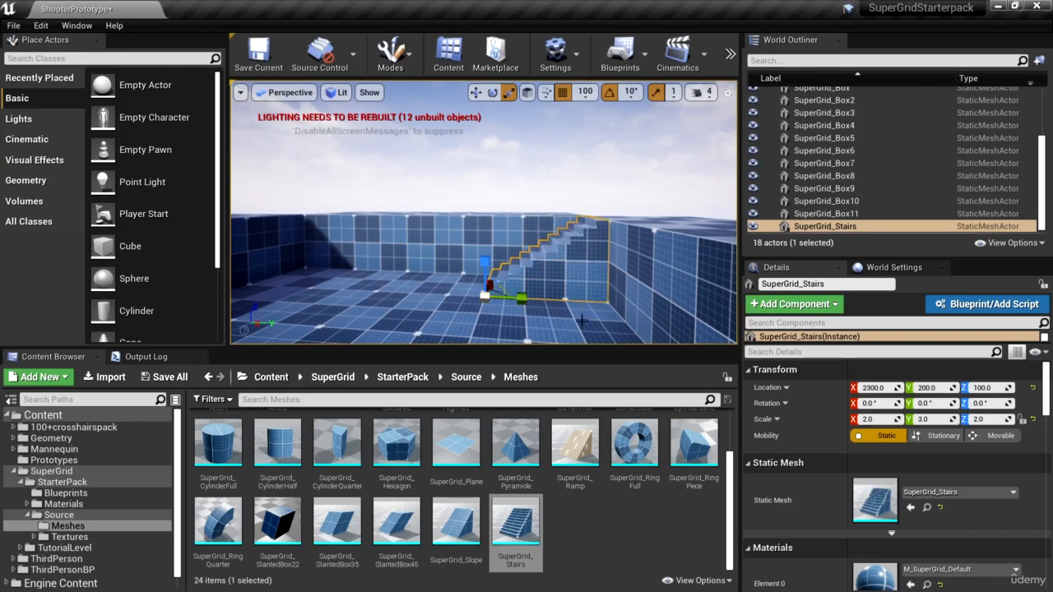
right_drag(596, 320, 553, 326)
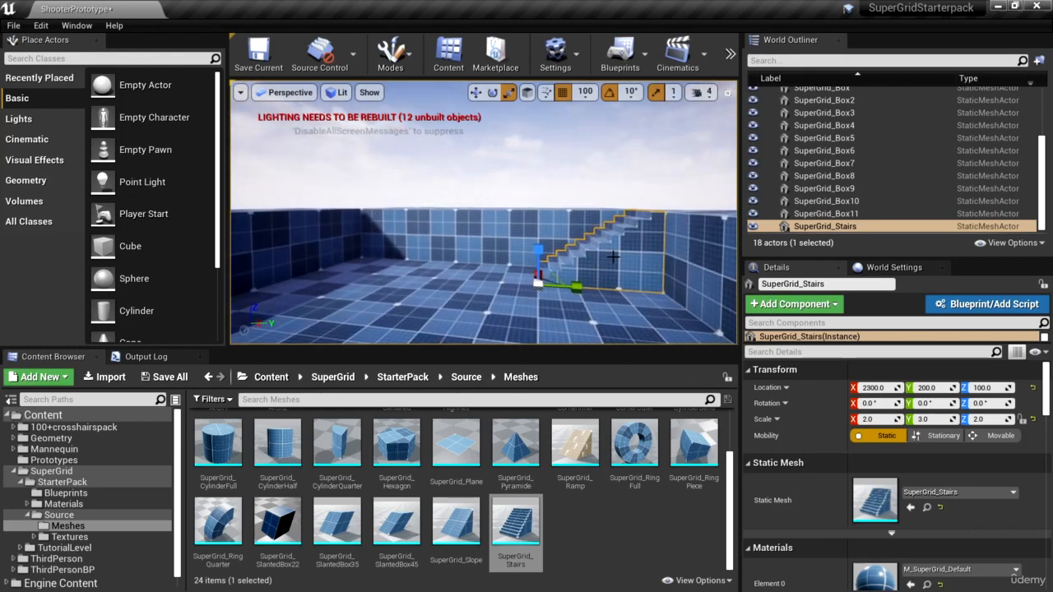
Step: Duplicate the stairs rotated 180 degrees about Z and move the copy to X 2500, Y -100 against the opposite side wall
key(e)
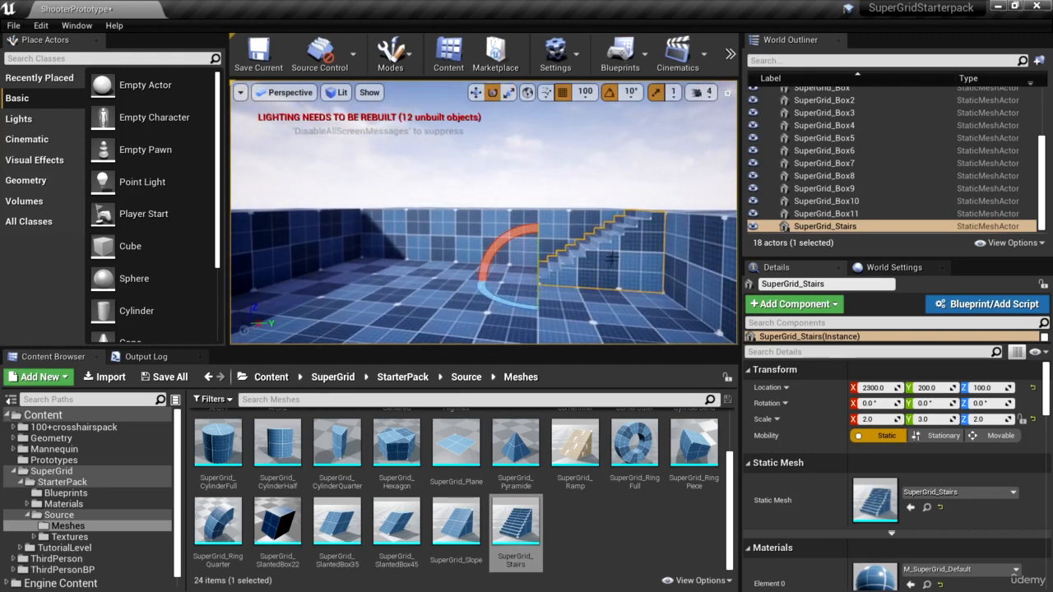
alt+drag(524, 309, 592, 311)
right_drag(521, 313, 474, 357)
key(w)
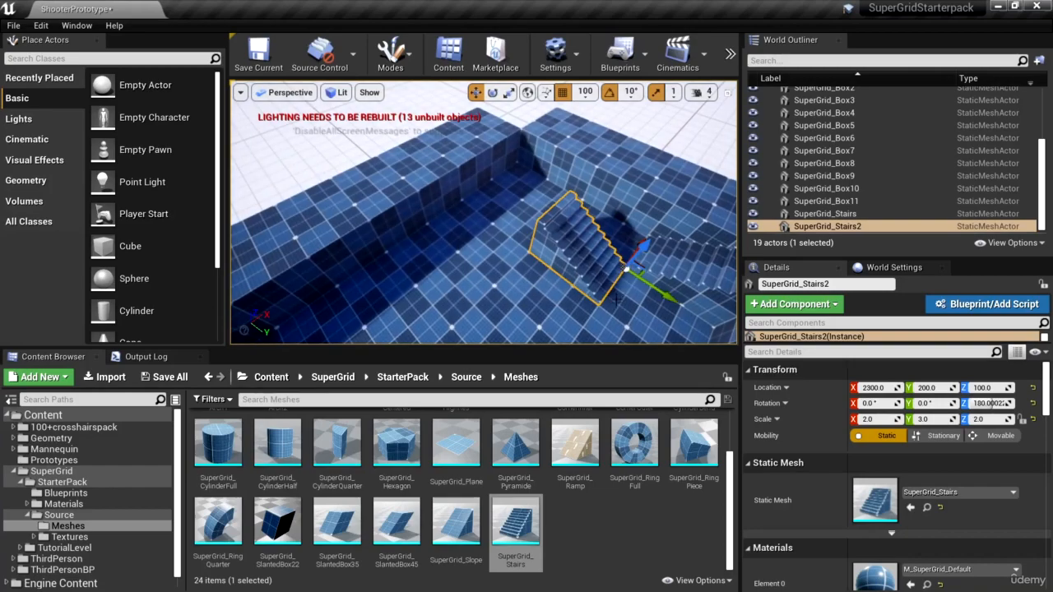
right_drag(617, 299, 474, 328)
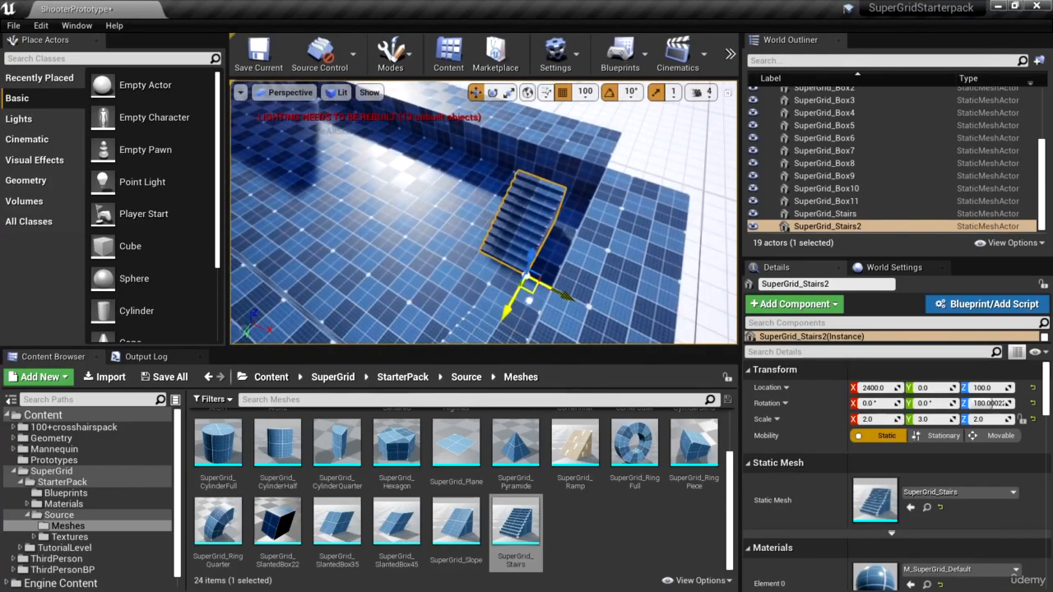
drag(531, 288, 559, 281)
right_drag(559, 282, 649, 280)
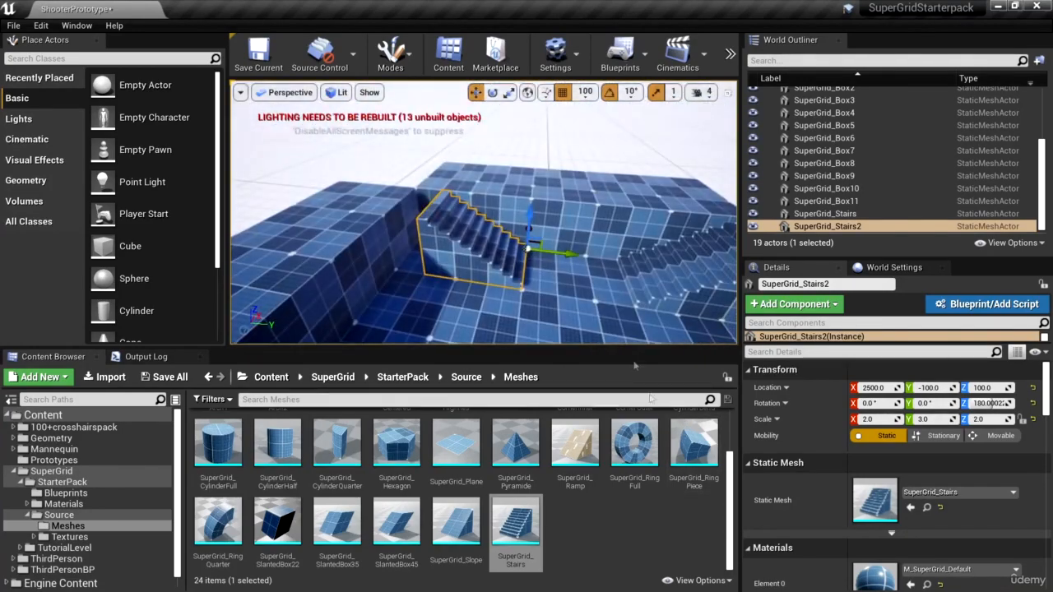
mouse_move(564, 260)
right_down()
mouse_move(555, 272)
mouse_move(563, 261)
right_up()
Step: Play the level from a spot on the floor, run the character around the walls, and stop the session
right_click(563, 261)
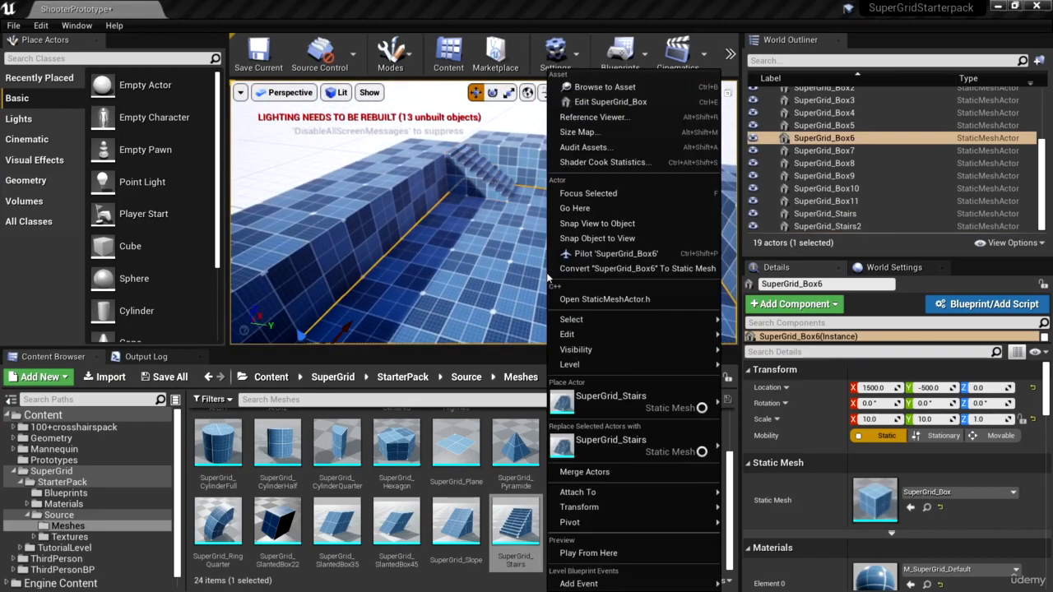
click(597, 556)
click(608, 241)
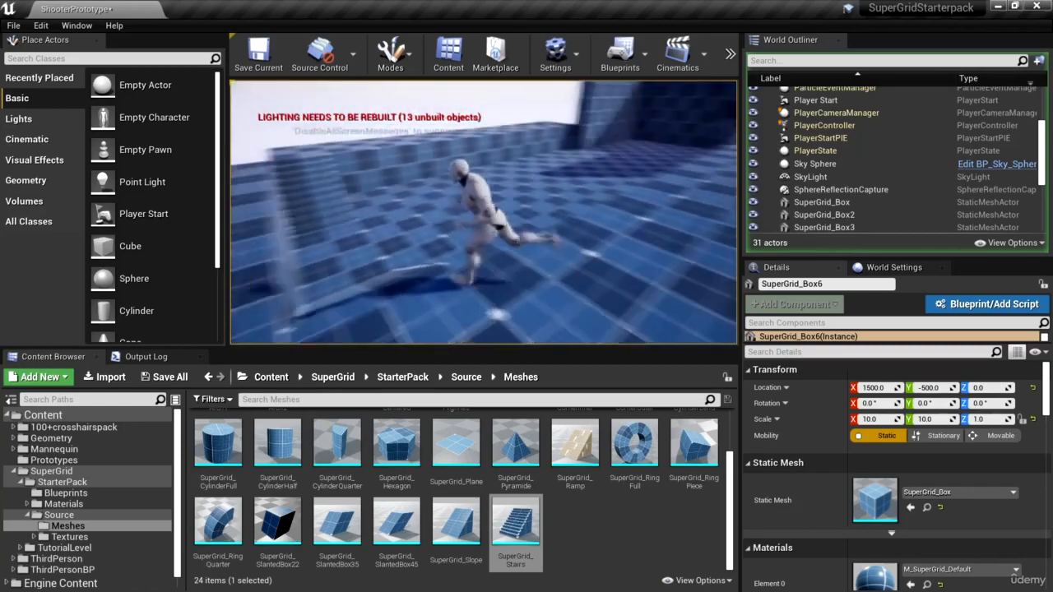
key(Escape)
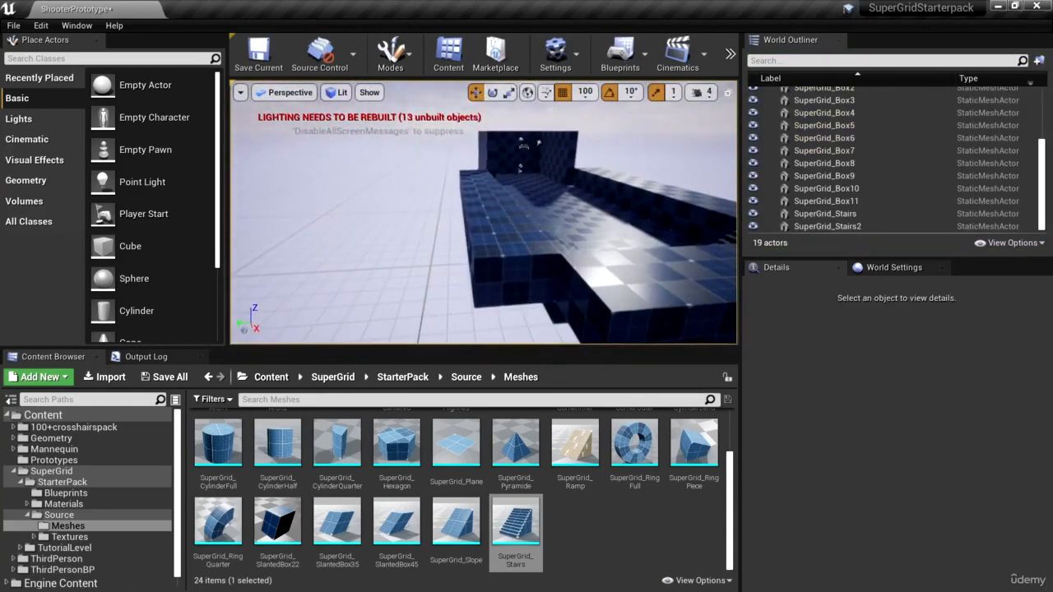
Step: Widen the two low wall pieces on the Y 500 side of the floor to a Y scale of 4
click(475, 224)
key(r)
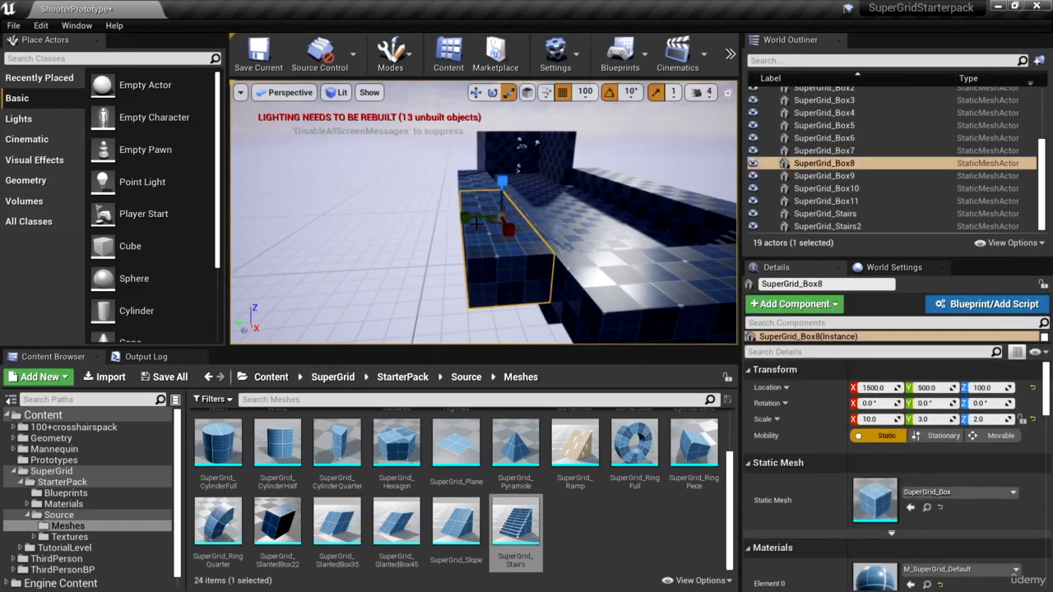
drag(467, 218, 431, 190)
click(477, 175)
Step: Select both low wall pieces on the opposite side, set their Y scale to 4, and move them to Y -900
right_drag(510, 229, 522, 249)
click(466, 227)
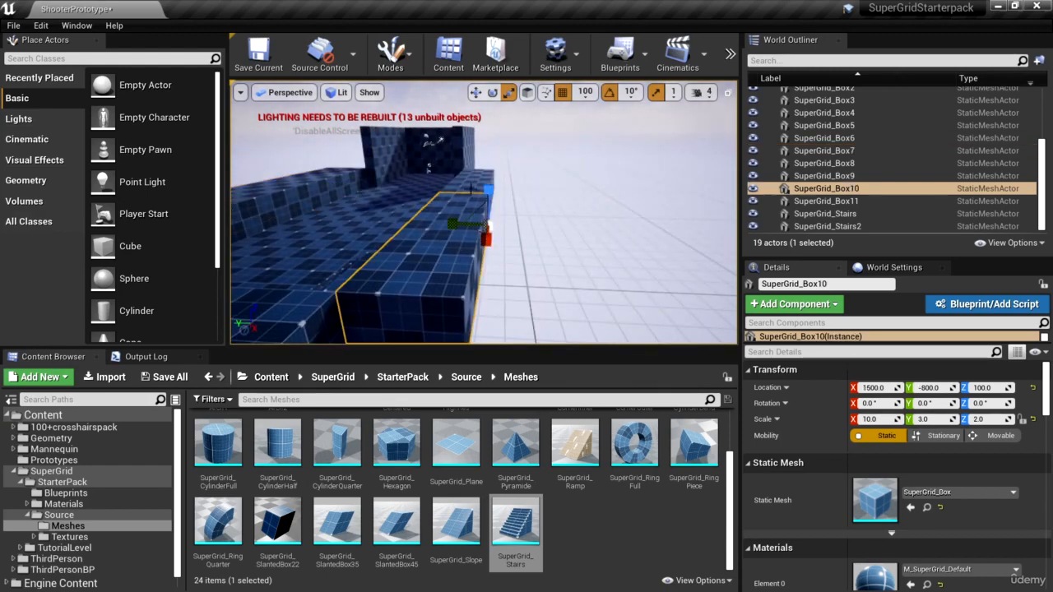
ctrl+click(482, 188)
drag(458, 188, 468, 189)
key(w)
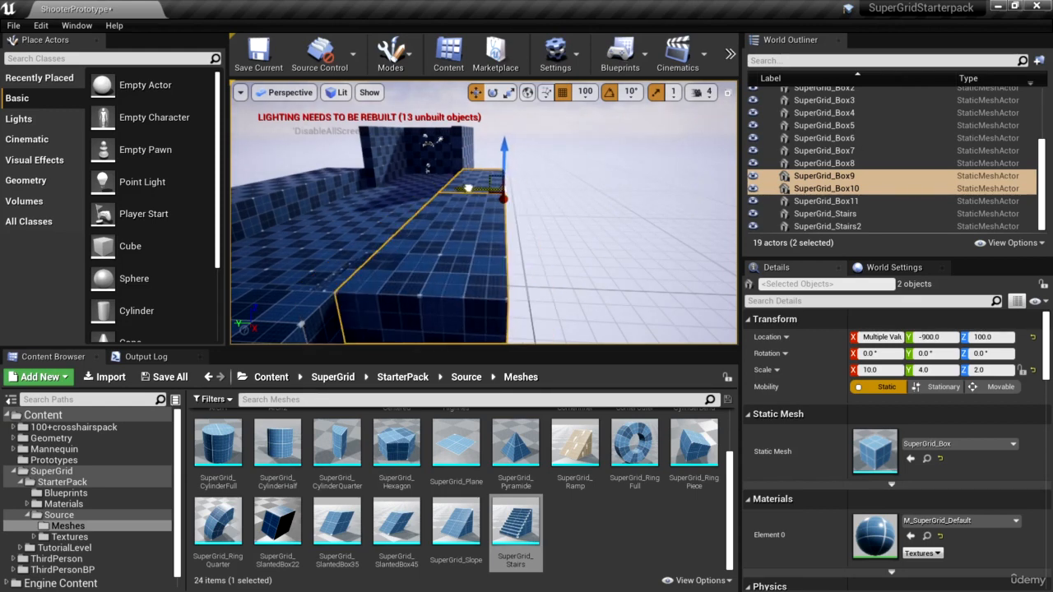
Step: Rotate the selected wall pair 180 degrees about Z and move it back into line along the floor's edge
key(a)
right_drag(533, 264, 542, 269)
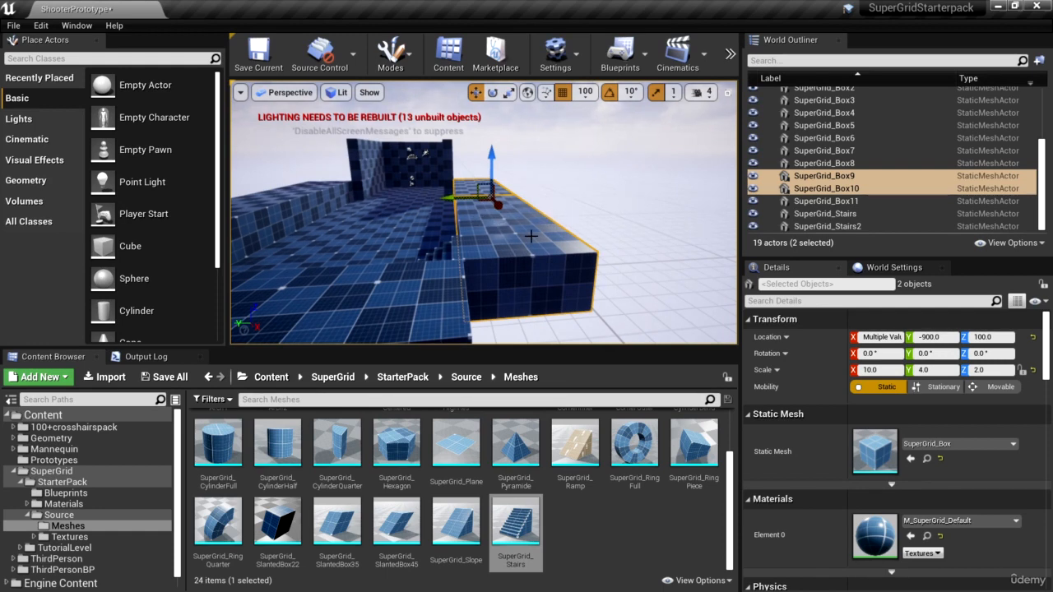
key(e)
drag(492, 209, 467, 325)
key(w)
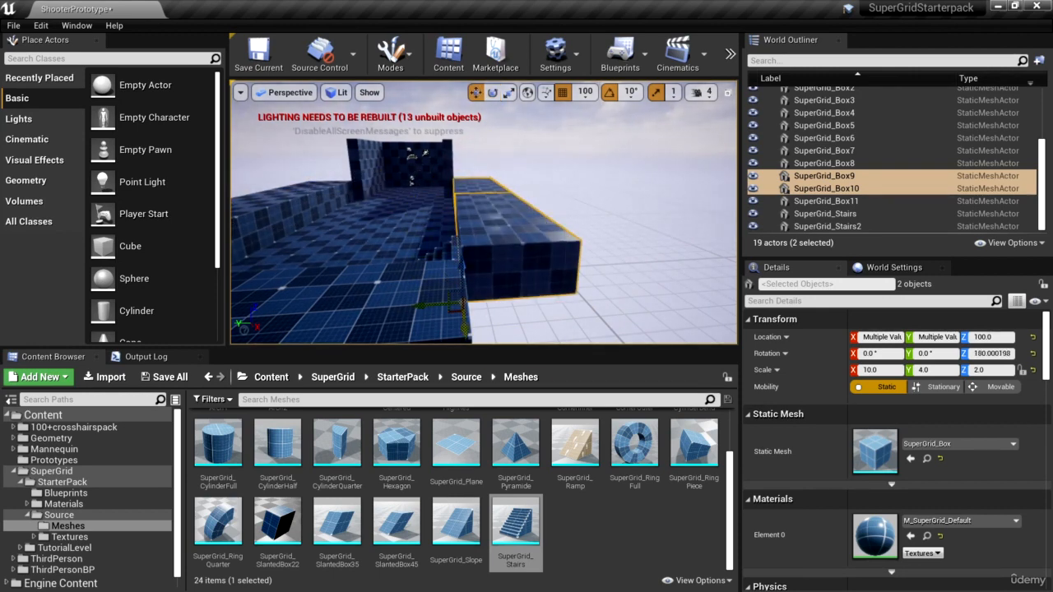
right_drag(493, 272, 444, 333)
drag(504, 228, 587, 232)
right_drag(576, 246, 354, 263)
right_drag(527, 294, 534, 222)
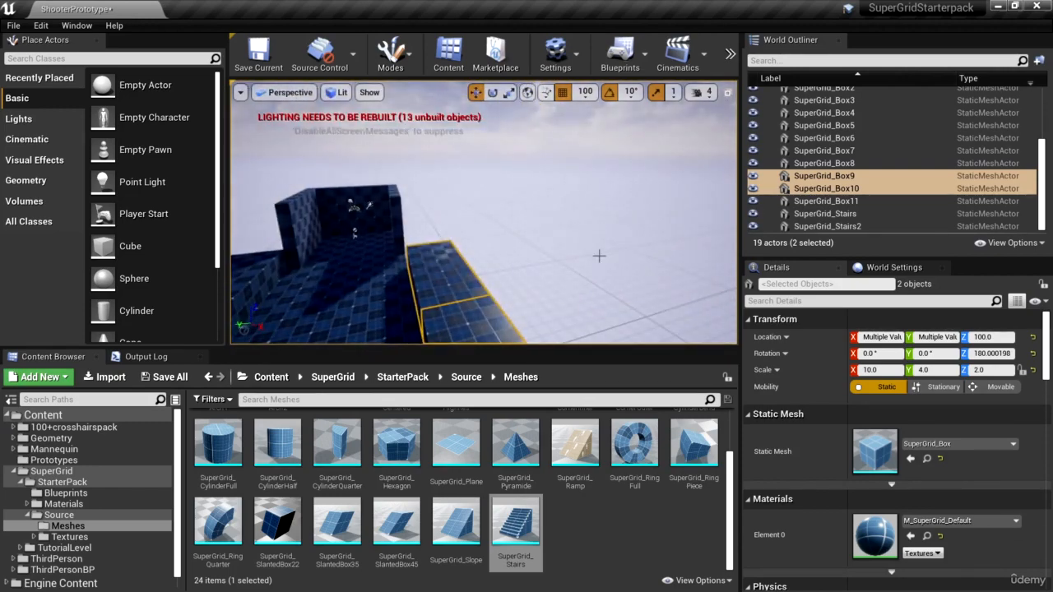
Step: Duplicate the wall pair at Y 500 outward to Y 900, and stack a second copy on top at Z 300
right_drag(600, 256, 499, 242)
click(520, 250)
ctrl+click(521, 197)
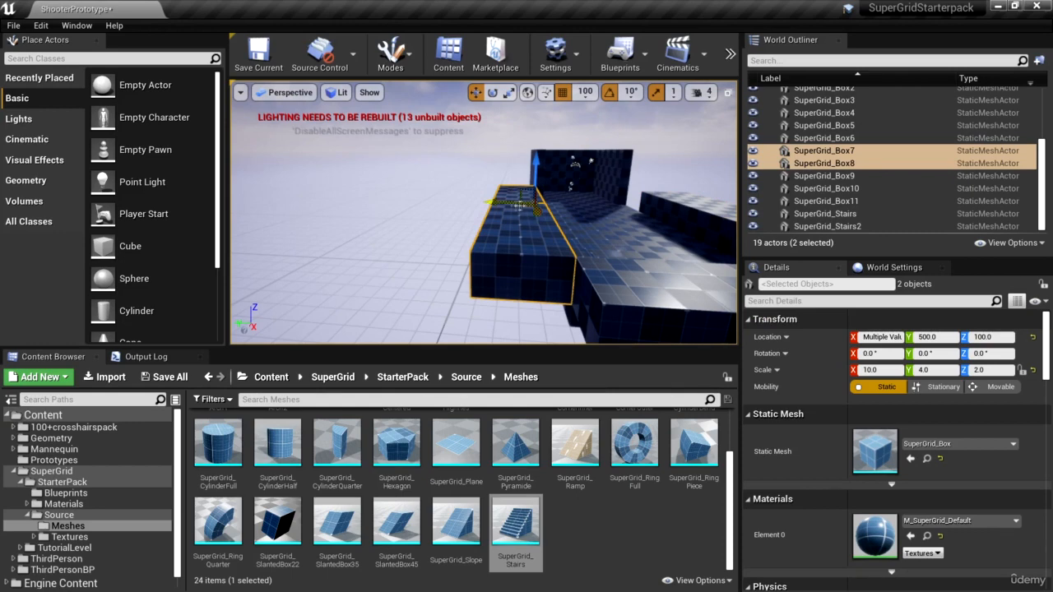
alt+drag(500, 199, 492, 159)
click(431, 272)
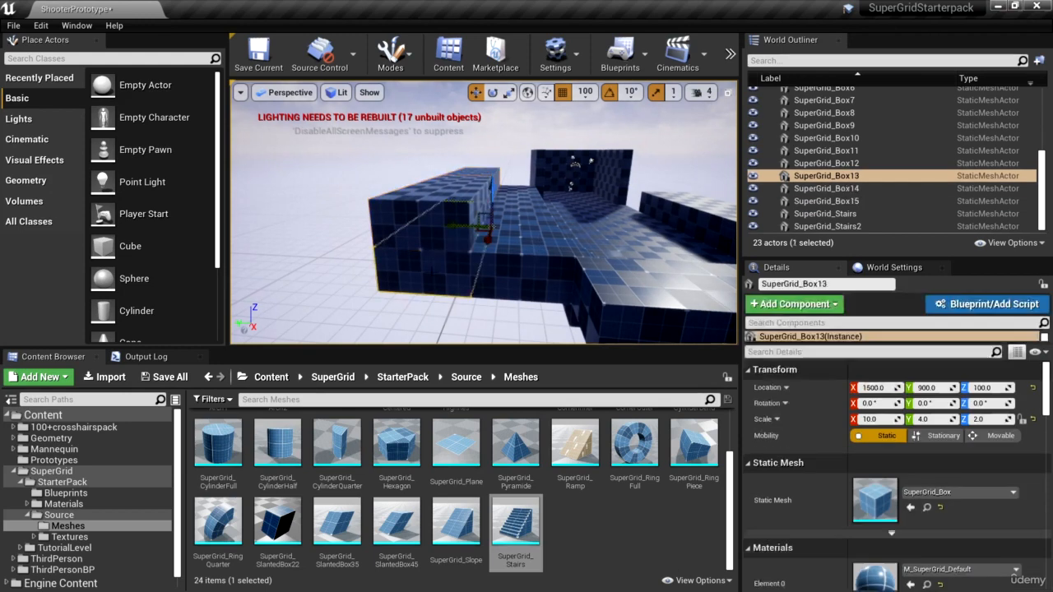
Step: Duplicate the rotated wall pair on the opposite side outward, and stack a second copy on top at Z 300
key(d)
right_drag(510, 219, 526, 218)
click(483, 258)
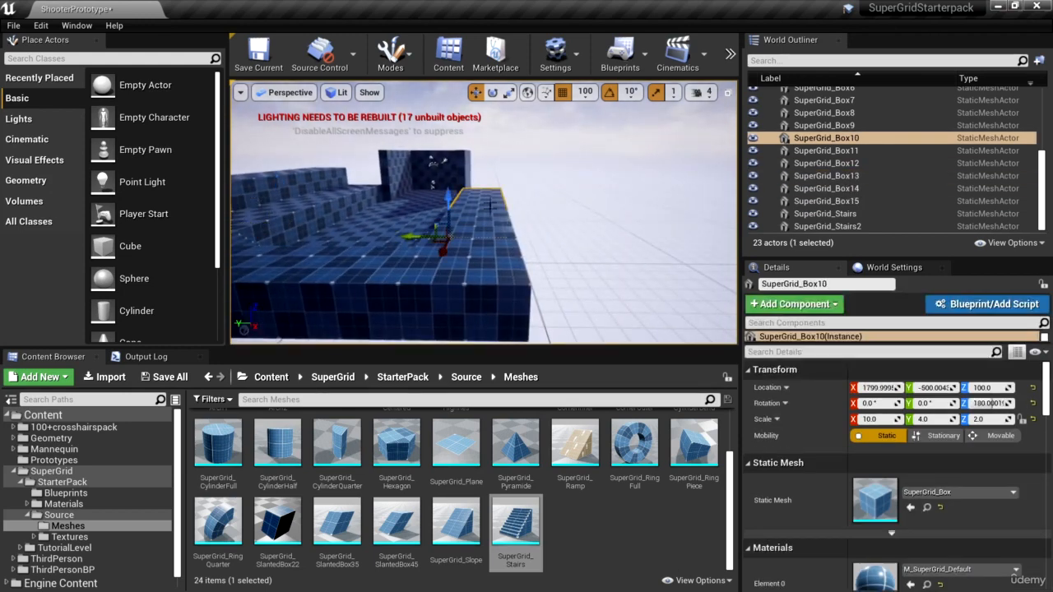
alt+drag(367, 340, 490, 331)
alt+drag(507, 198, 507, 168)
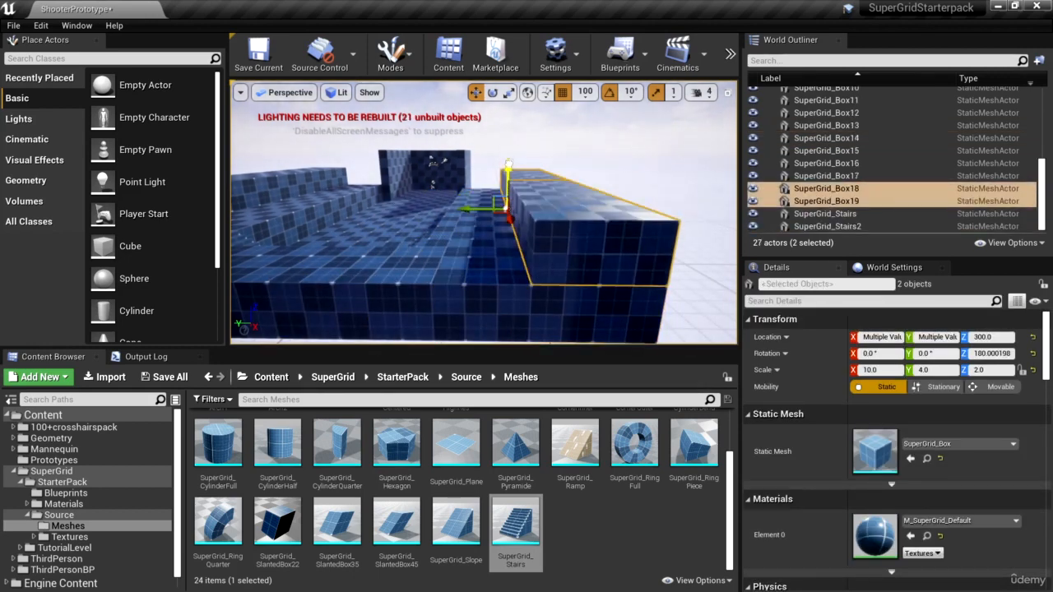
key(w)
Step: Shorten both raised wall pieces at Y 900 along X to open a gap, giving one an X scale of 6 at X 1900
right_drag(510, 285, 548, 244)
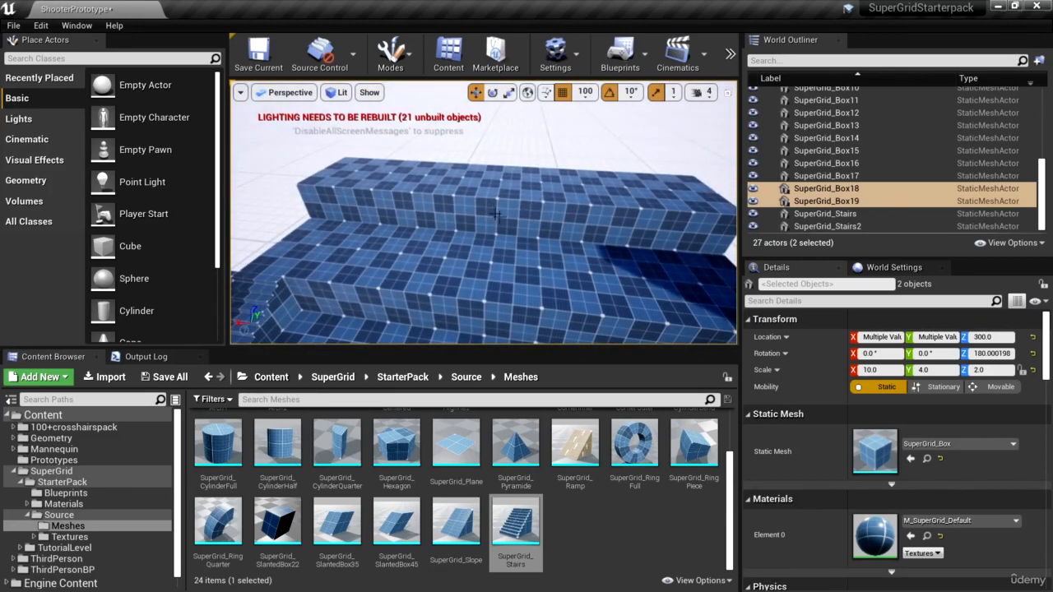
click(522, 207)
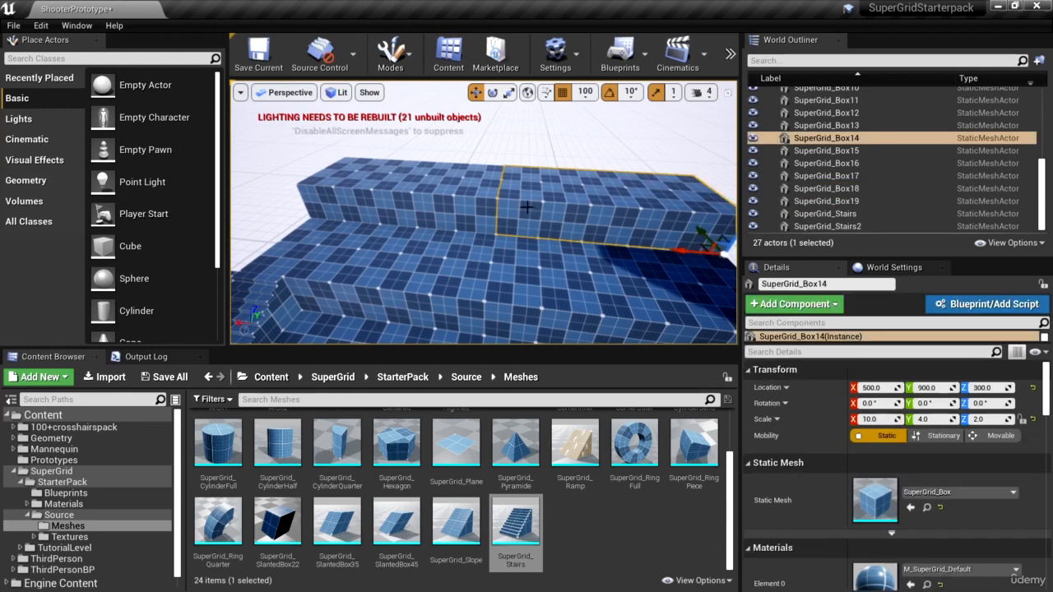
key(r)
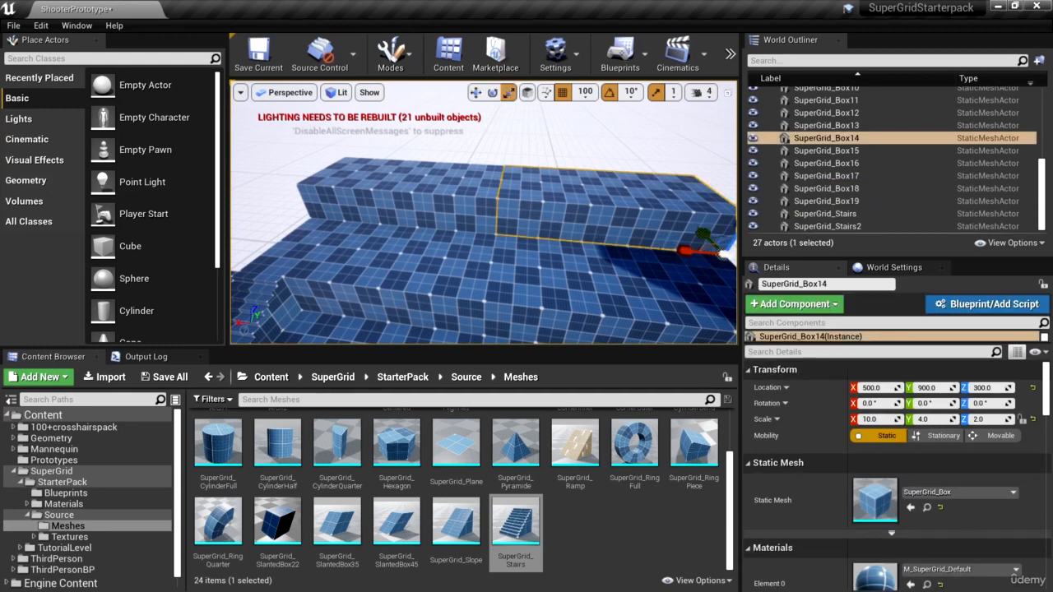
drag(684, 250, 646, 250)
click(442, 213)
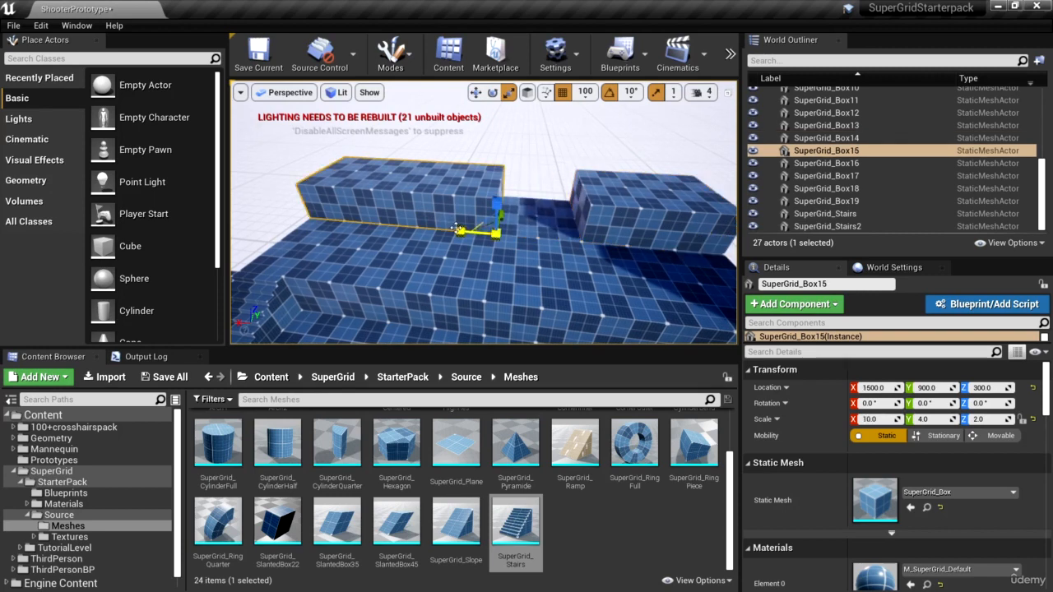
drag(459, 231, 384, 229)
key(w)
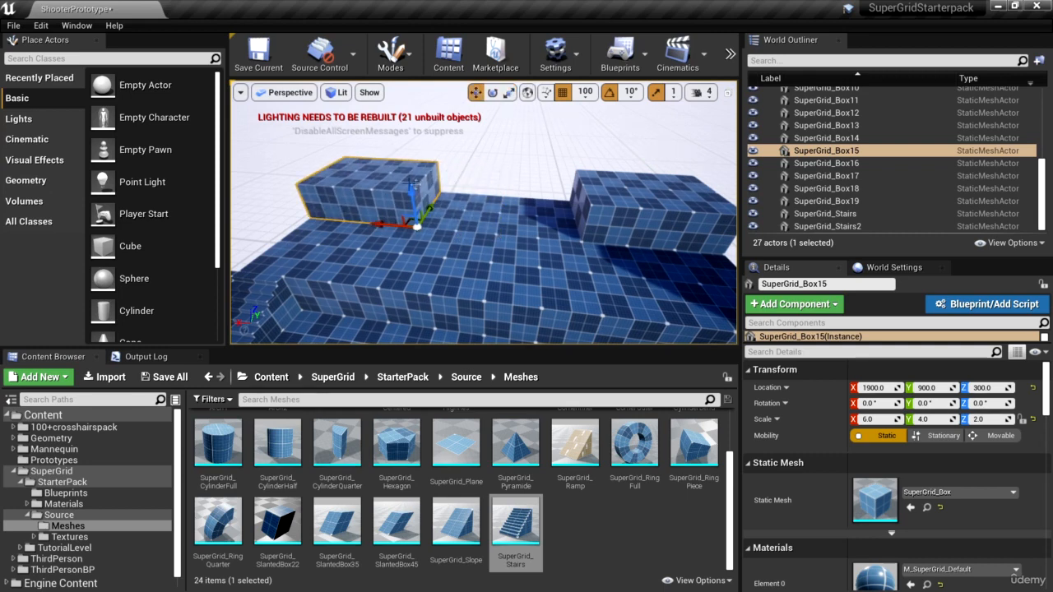
right_drag(461, 297, 490, 275)
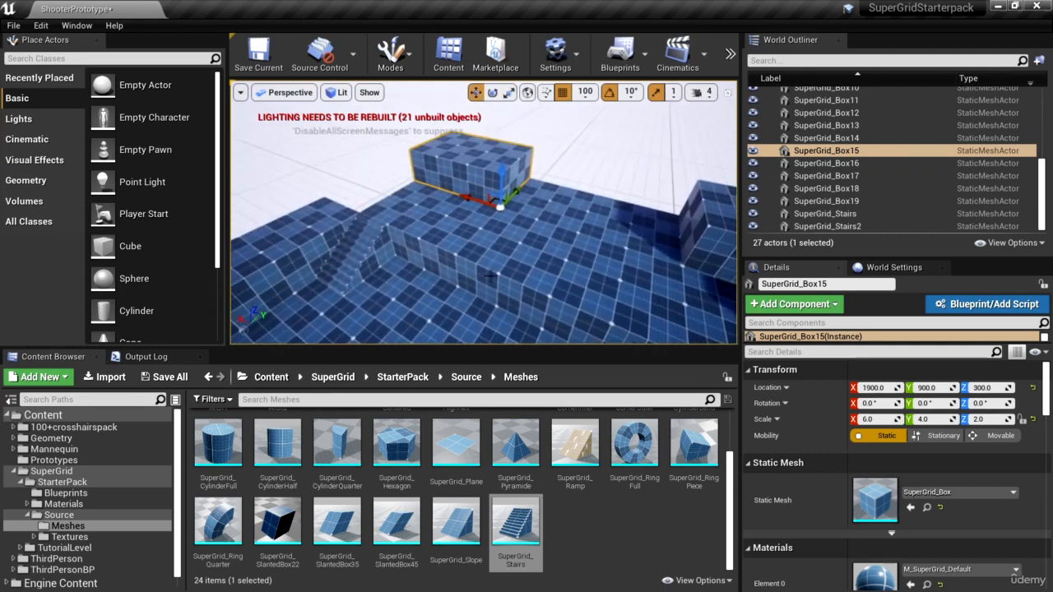
Step: Duplicate the staircase at X 2300, Y 200 onto the raised tier at X 1600, Y 600, Z 300
click(370, 250)
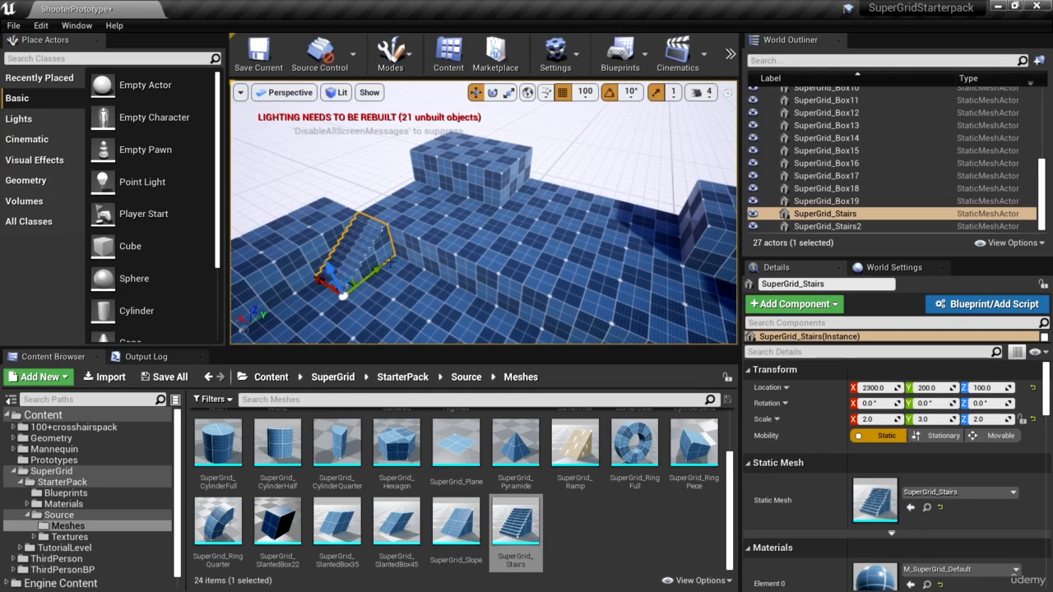
alt+drag(350, 281, 535, 237)
key(e)
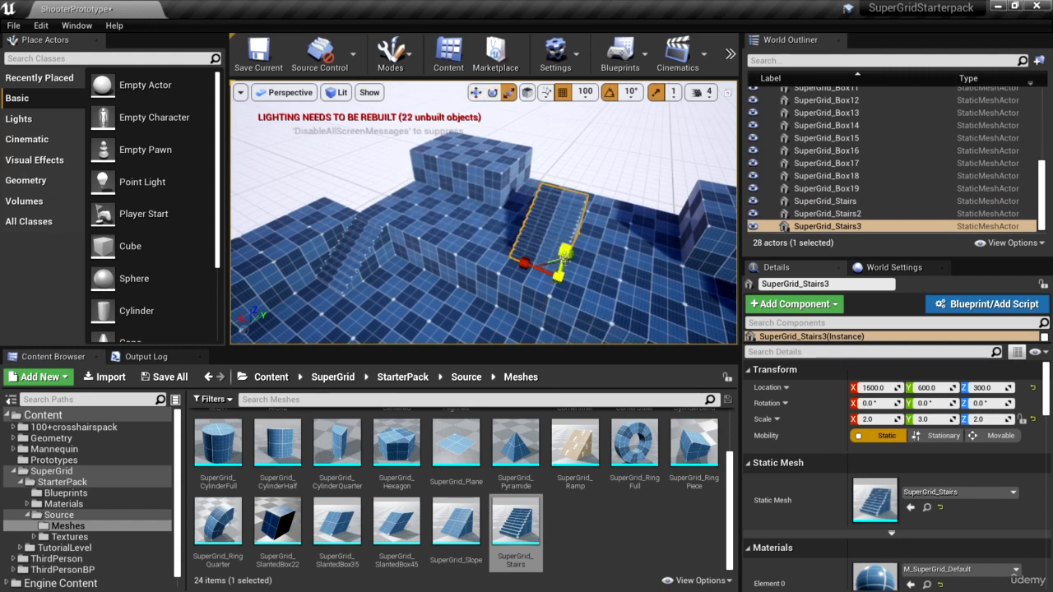
Step: Rotate the copied staircase -90 degrees about Z and place it against the raised block at X 1600, Y 1100
drag(580, 329, 575, 288)
key(w)
right_drag(577, 286, 563, 262)
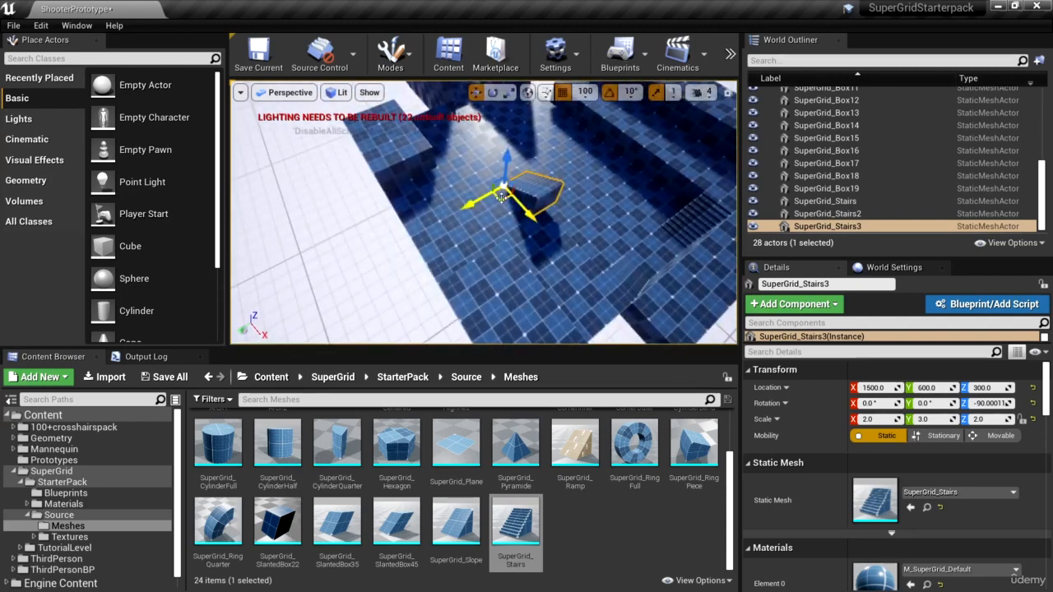
drag(502, 196, 410, 259)
right_drag(409, 261, 568, 226)
drag(619, 207, 595, 231)
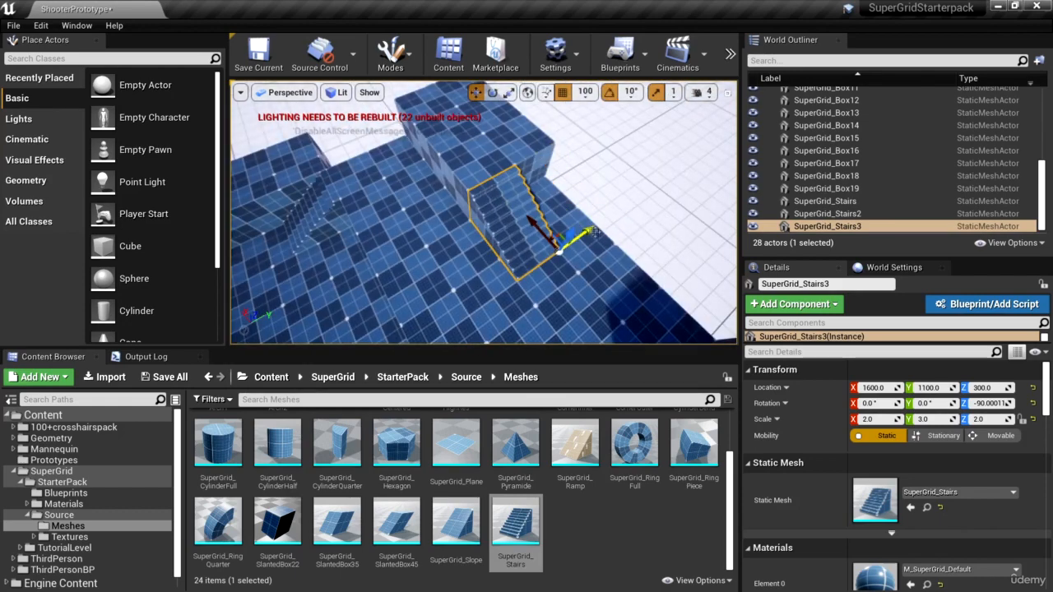
Step: Duplicate the rotated staircase turned 180 degrees about Z, and place it against the opposite raised block at X 1400, Y 900
right_drag(602, 267, 728, 260)
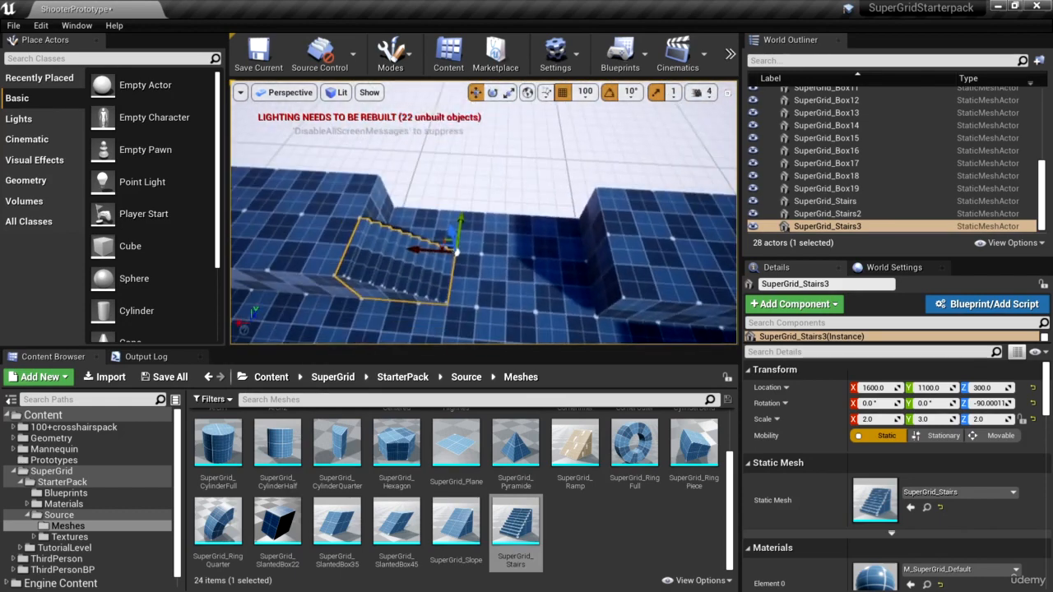
key(e)
alt+drag(457, 313, 490, 302)
key(w)
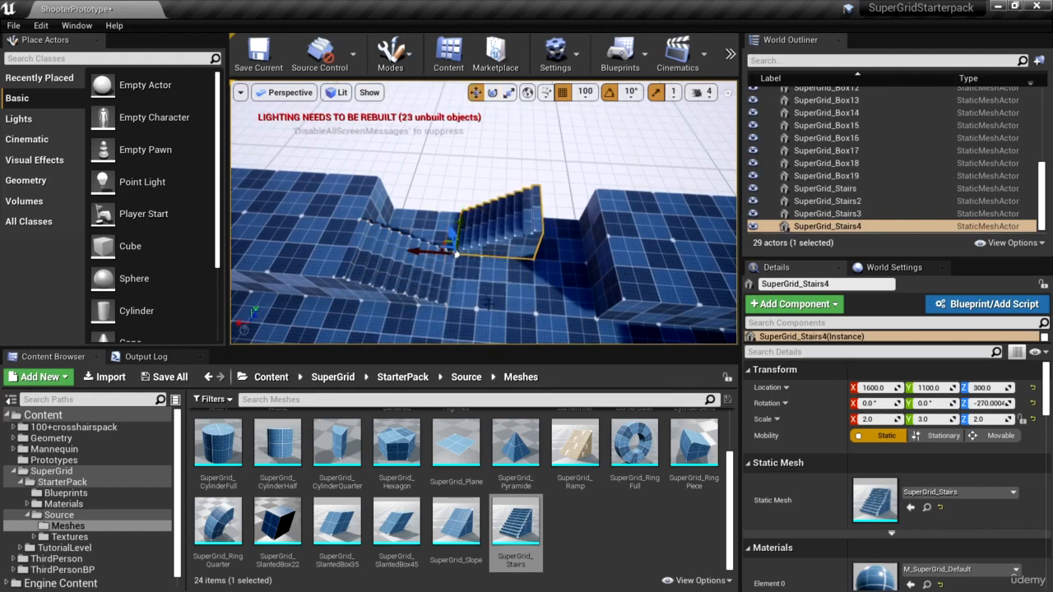
drag(444, 242, 505, 310)
Step: Widen both facing staircases along their X scale, giving the one at X 1600 a scale of 4 and moving it to Y 1300
alt+drag(593, 306, 707, 280)
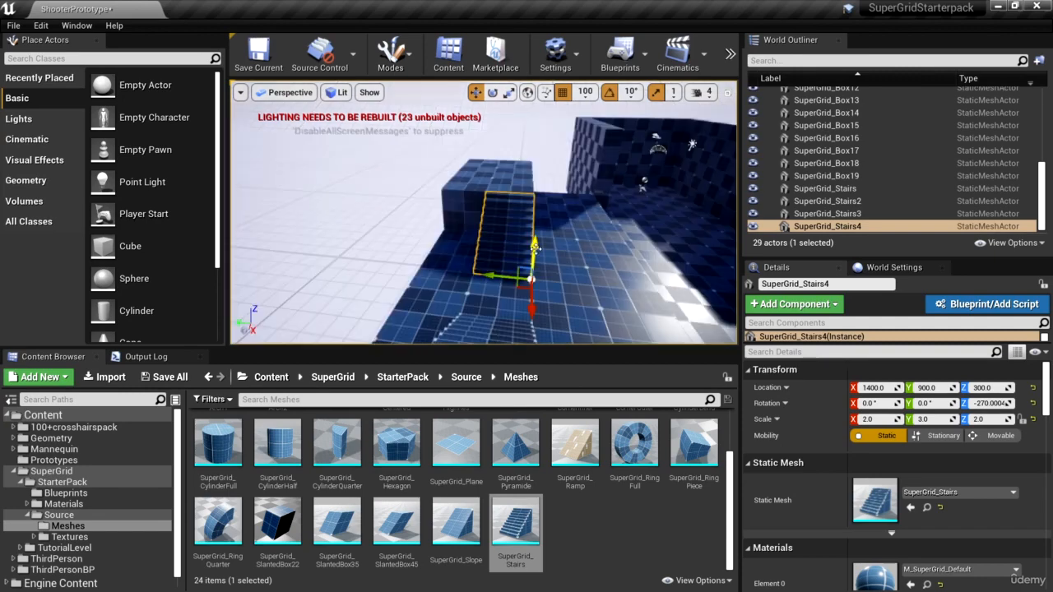
key(r)
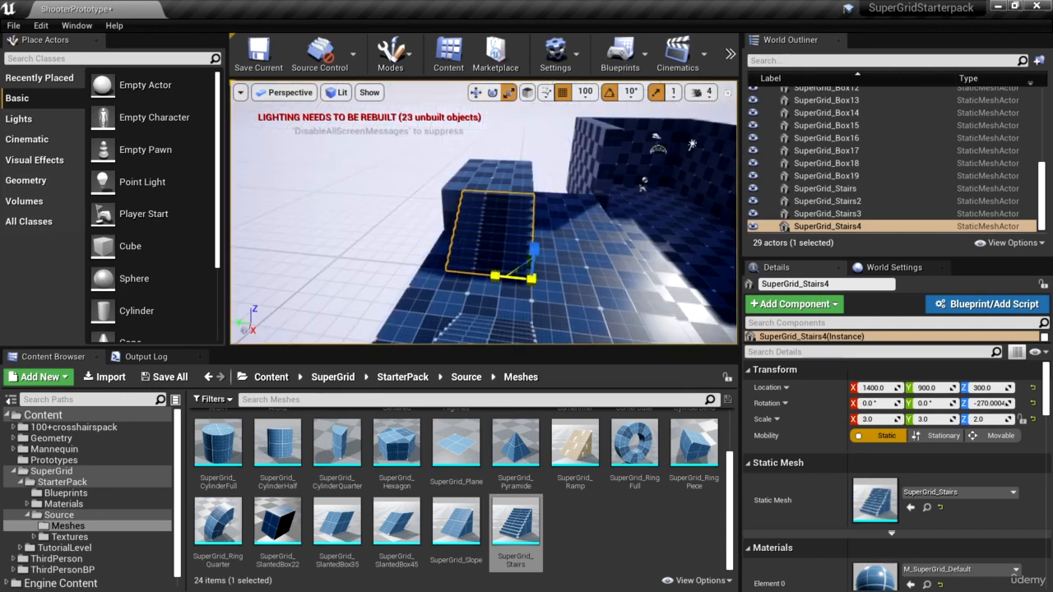
alt+drag(602, 294, 370, 281)
click(432, 268)
key(w)
drag(480, 294, 541, 301)
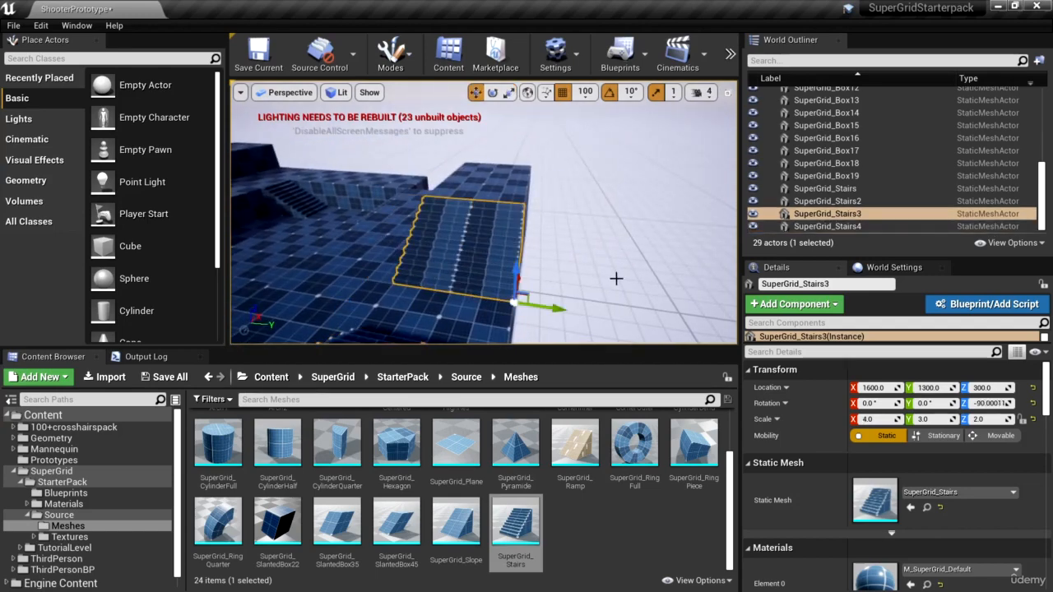
Step: Duplicate the raised block at X 500, Y 900 outward to Y 1300
alt+drag(616, 277, 420, 267)
right_drag(592, 209, 621, 207)
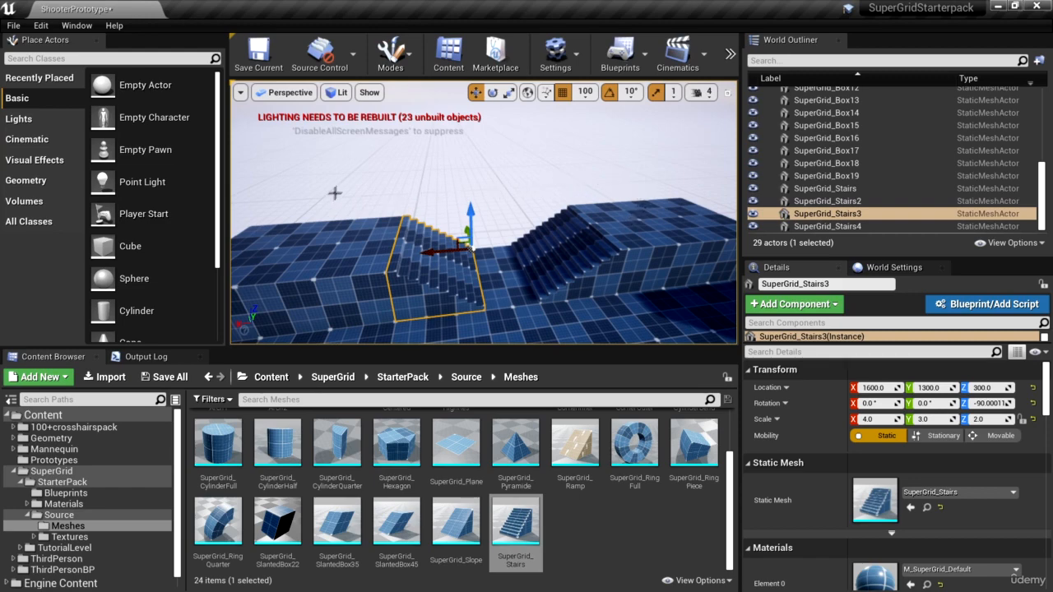
click(650, 238)
right_drag(651, 237, 628, 318)
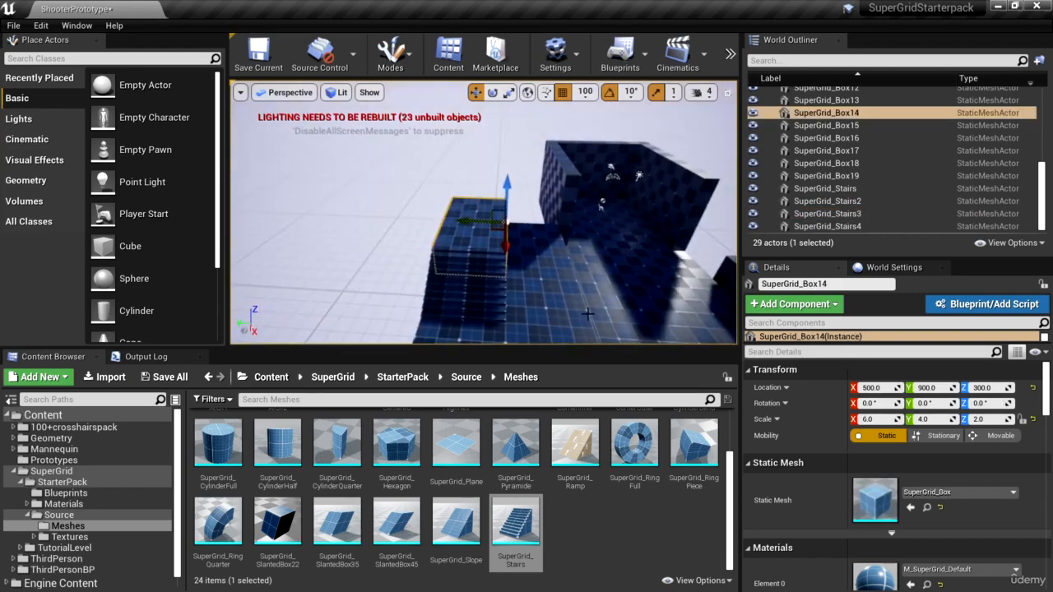
alt+drag(468, 219, 419, 220)
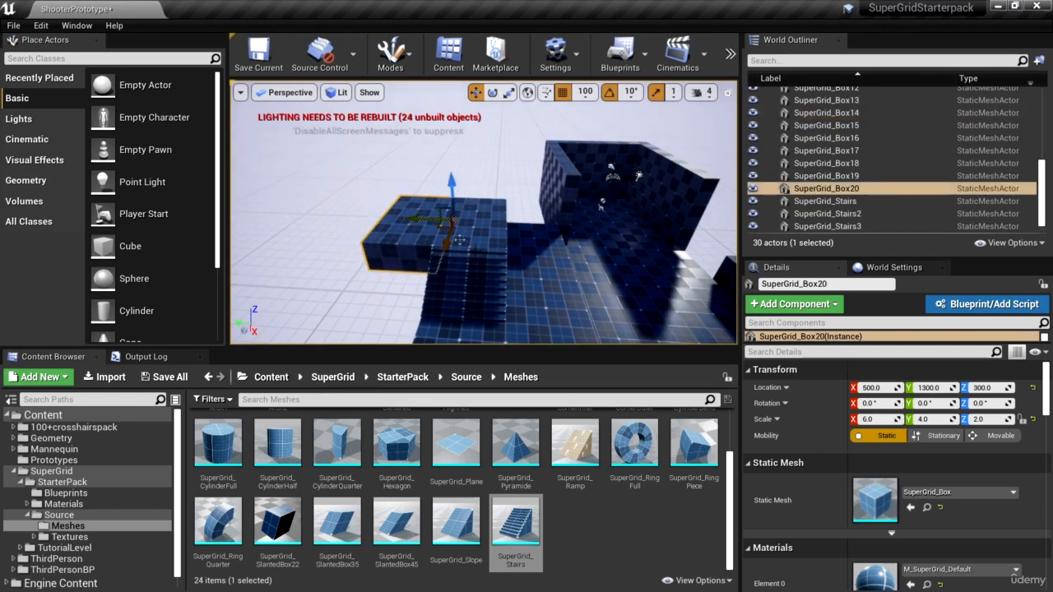
Step: Duplicate the outer block along the row to X 1900, and fill the gap with another copy at X 1100 scaled to X 8
right_drag(419, 220, 311, 221)
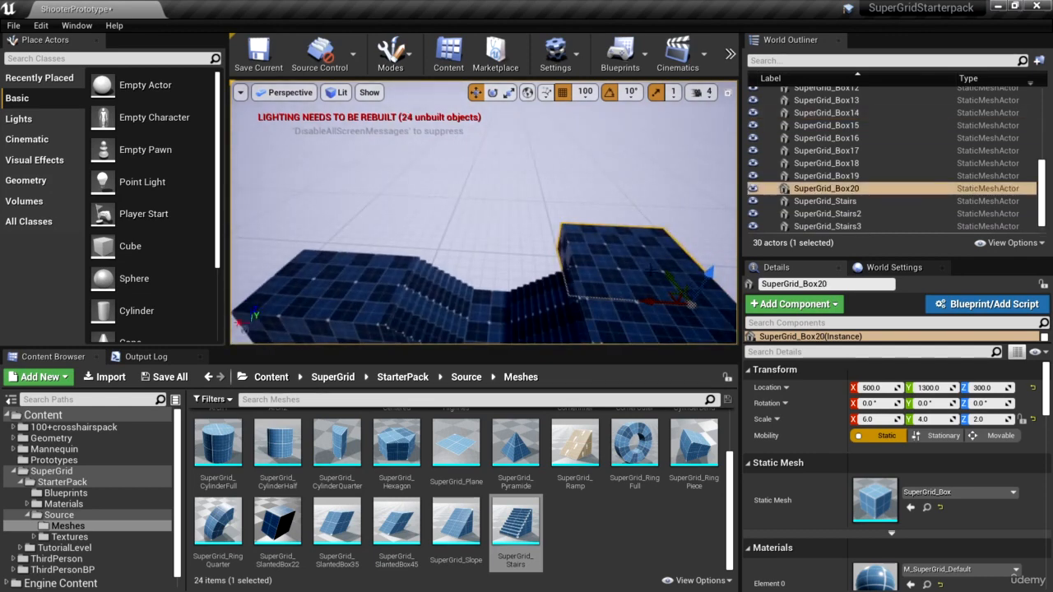
alt+drag(640, 303, 506, 313)
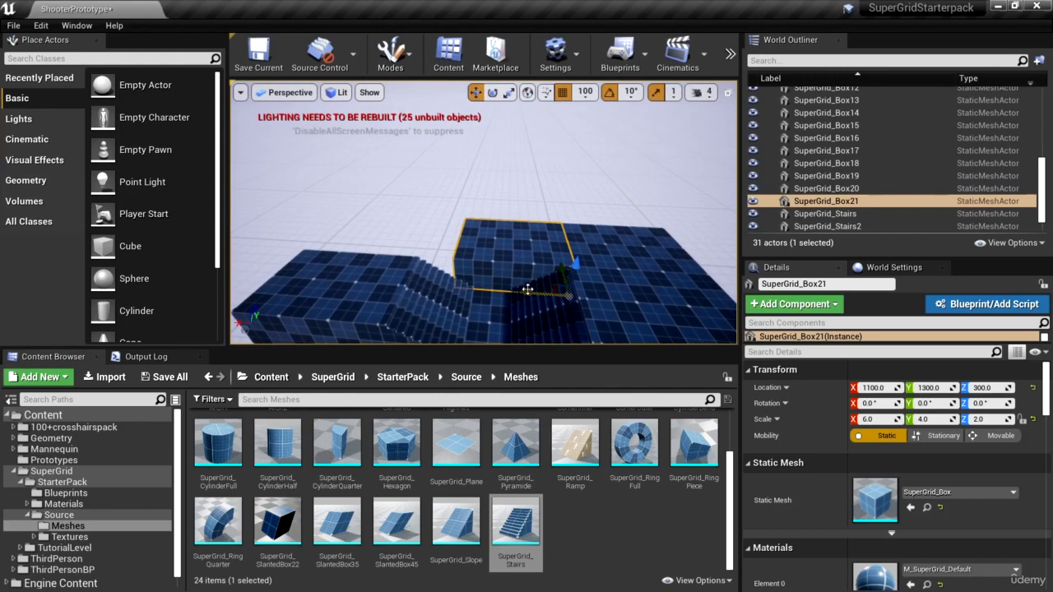
drag(444, 288, 531, 292)
key(r)
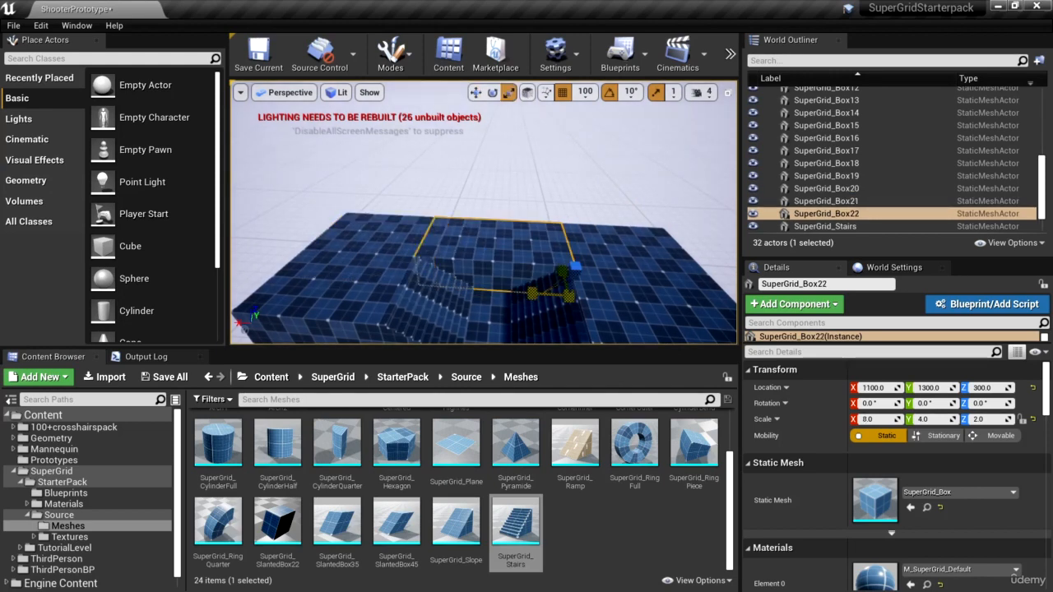
key(f)
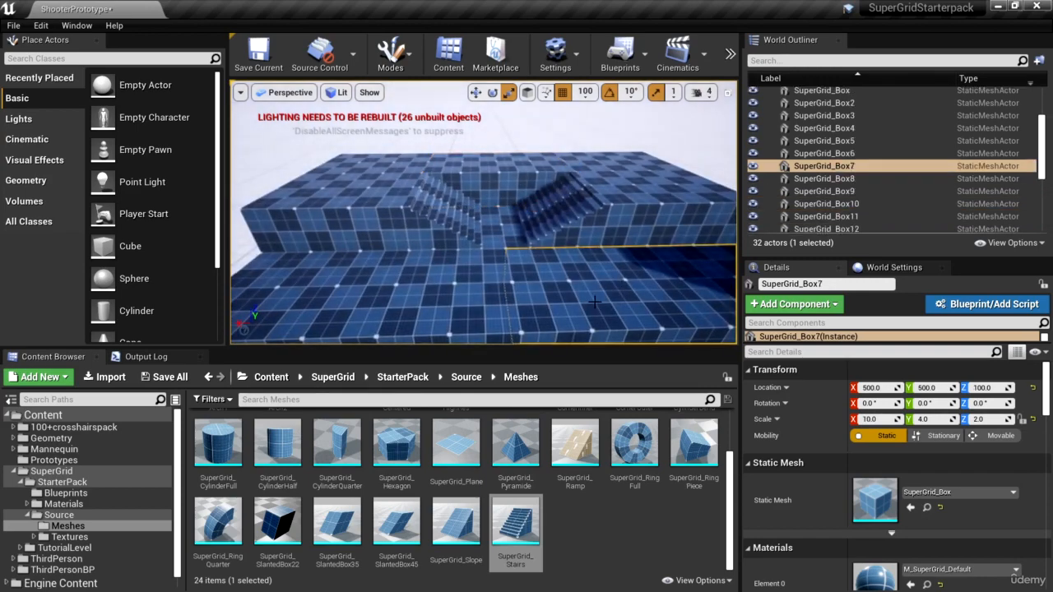
Step: Start a play test from the lower floor and take control of the character
right_drag(483, 218, 483, 218)
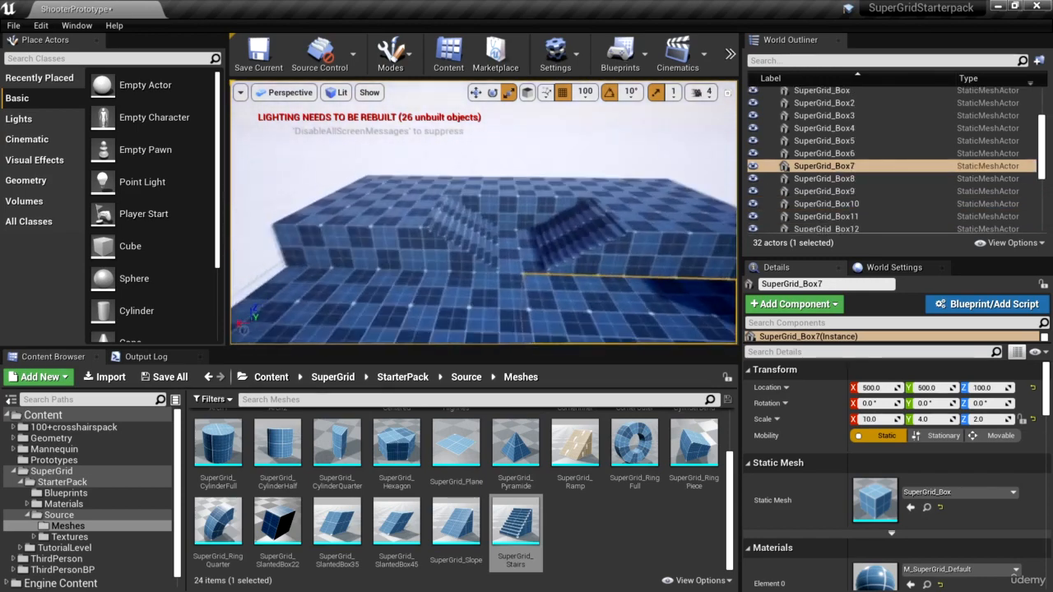
right_drag(552, 287, 552, 287)
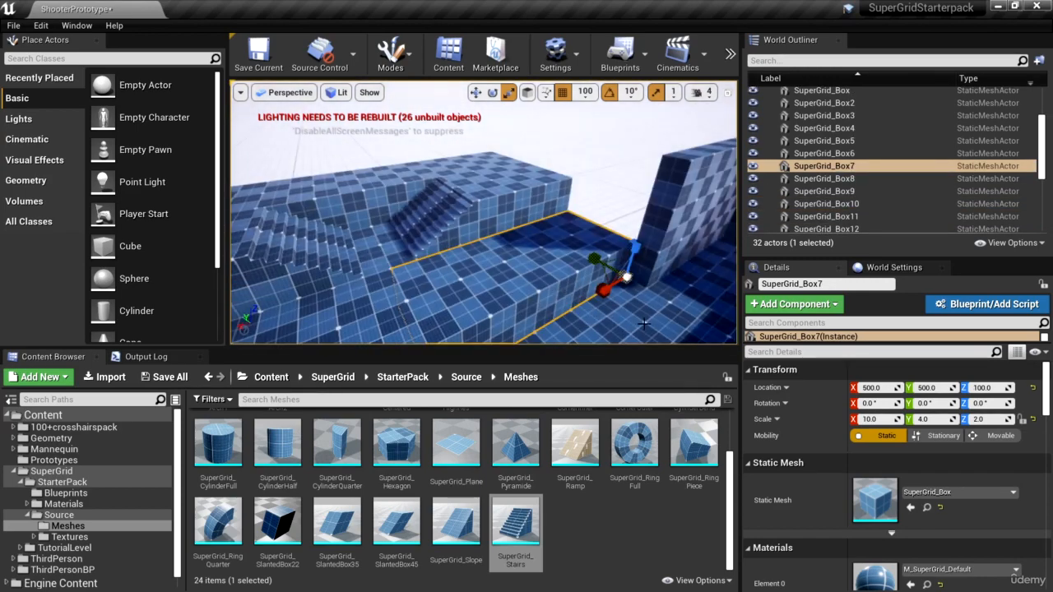
right_drag(627, 272, 627, 272)
right_click(627, 272)
click(701, 559)
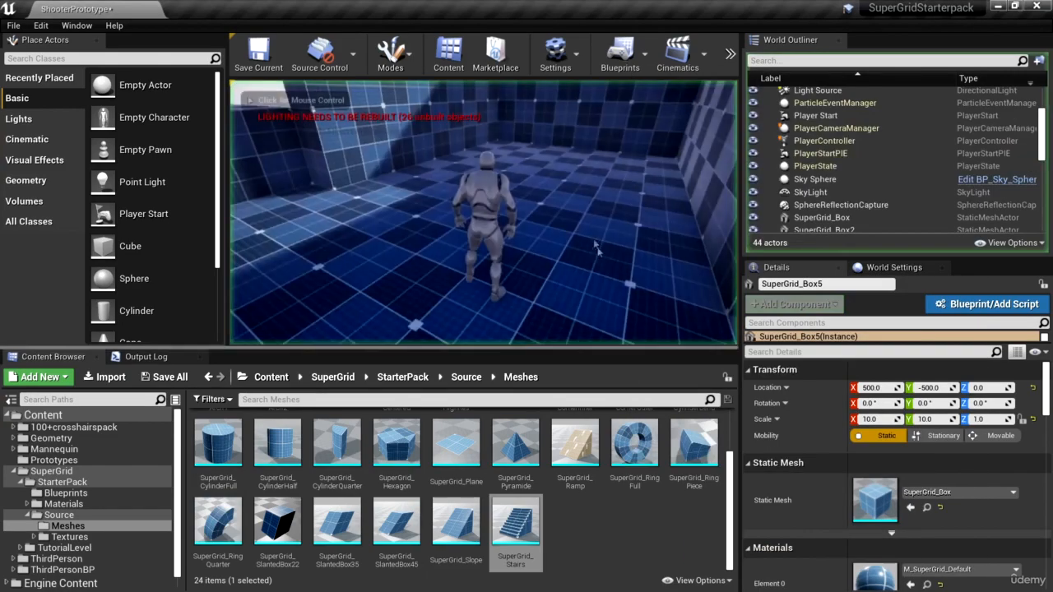
click(596, 246)
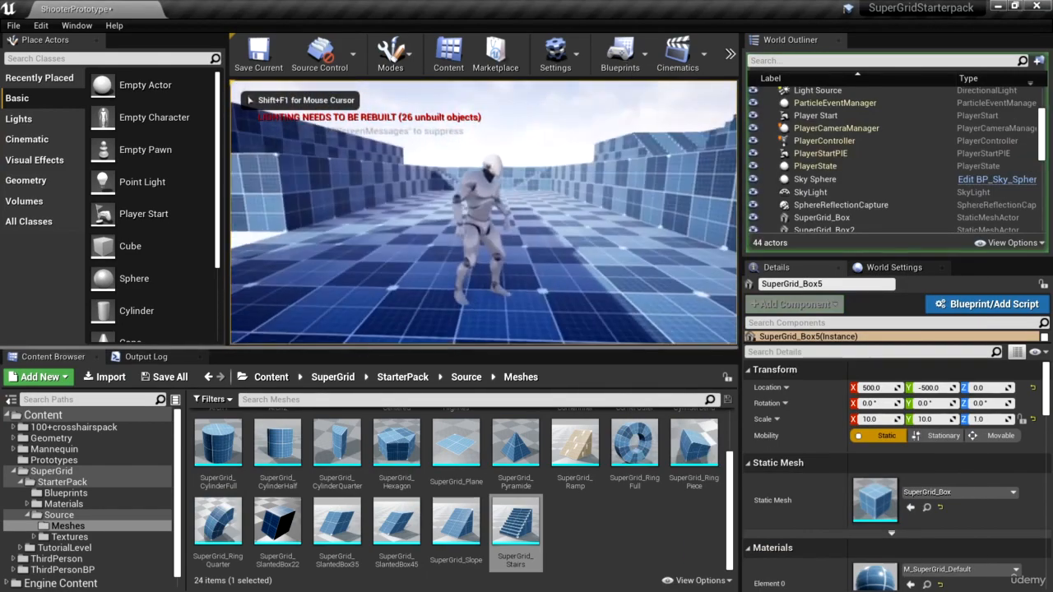
Step: Run the character up the stairs and across the raised tiers to check the layout, and end the play test
key(w)
key(w)
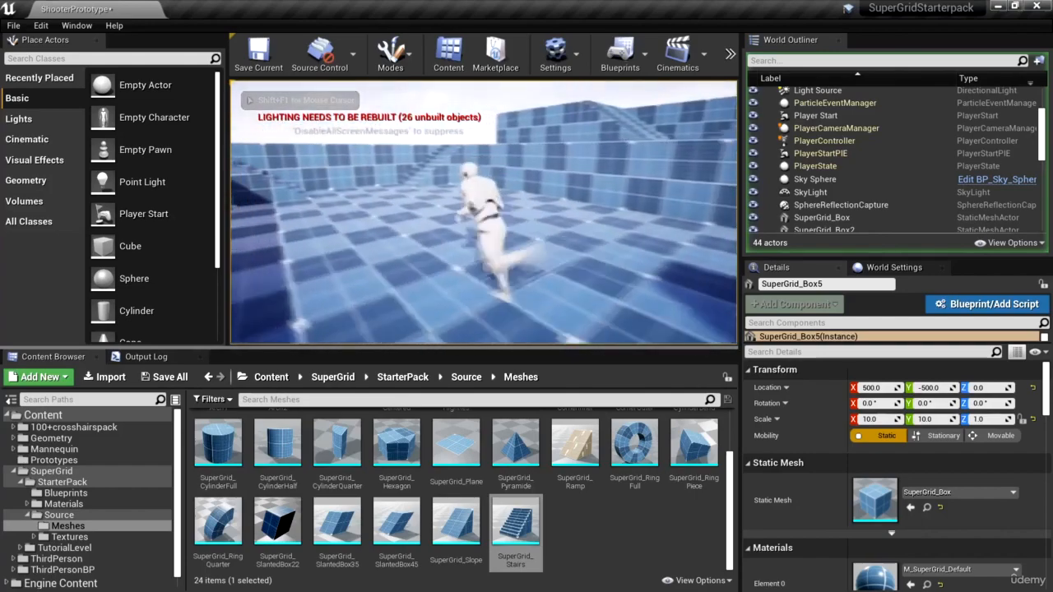
key(w)
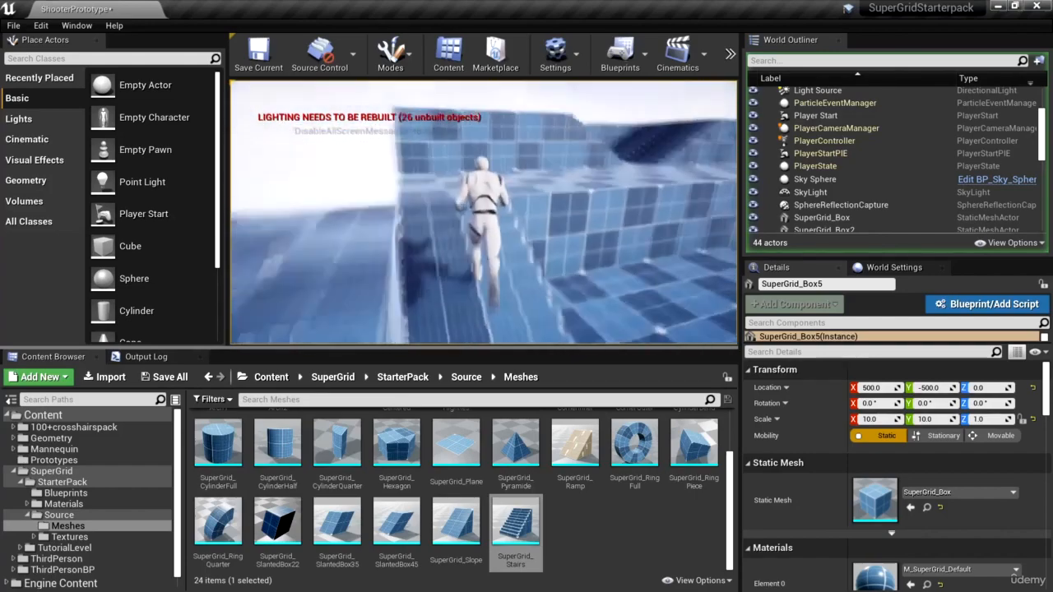
key(w)
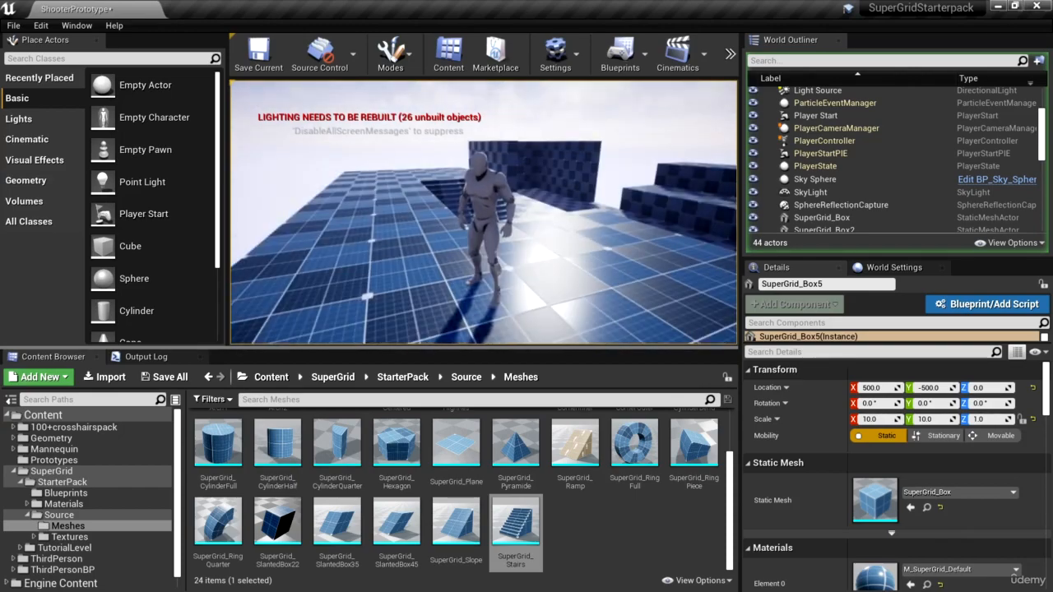
key(w)
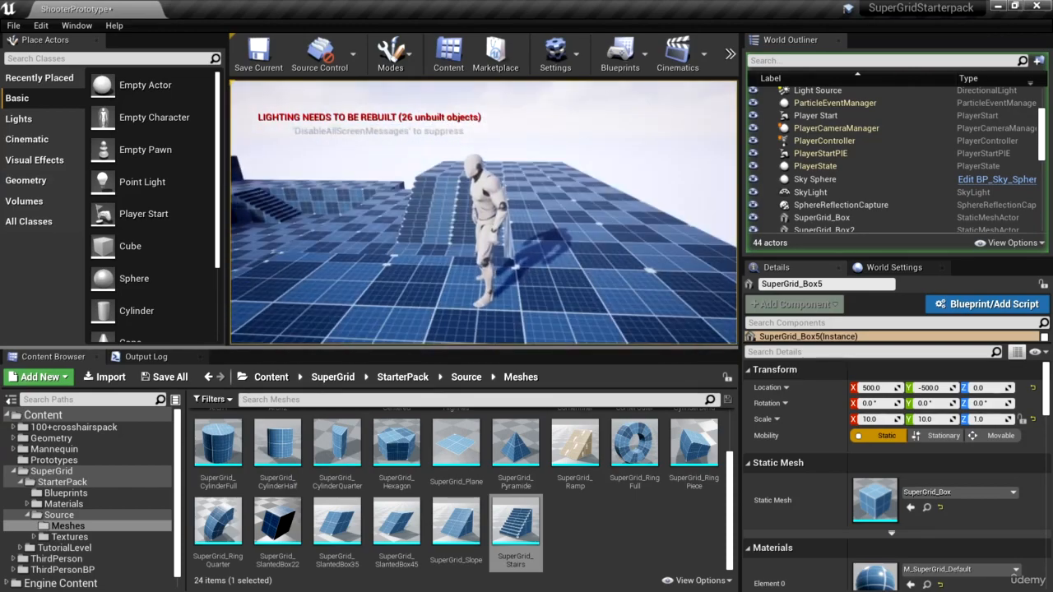
key(w)
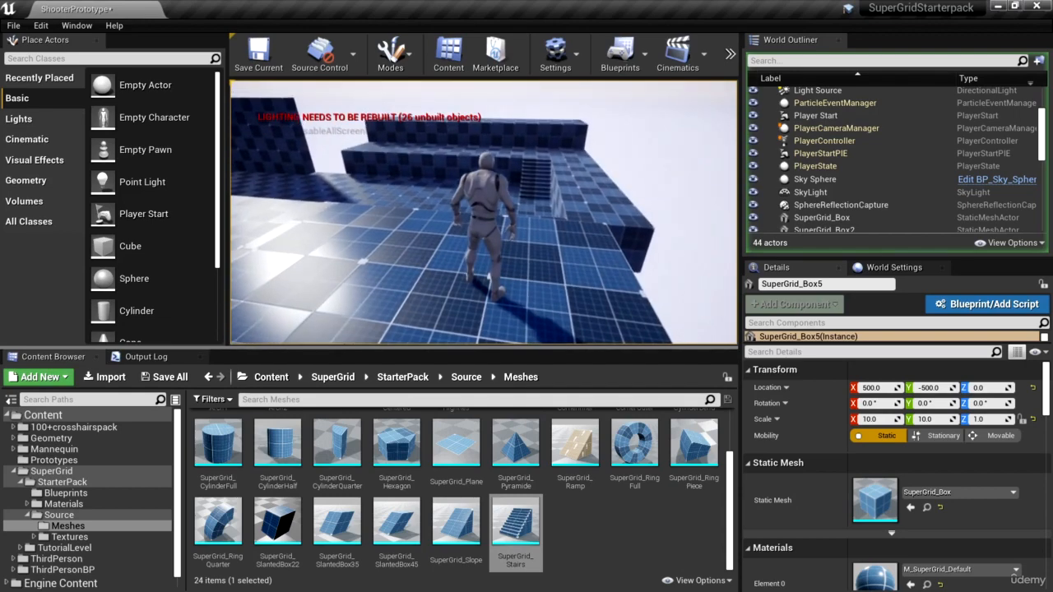
key(d)
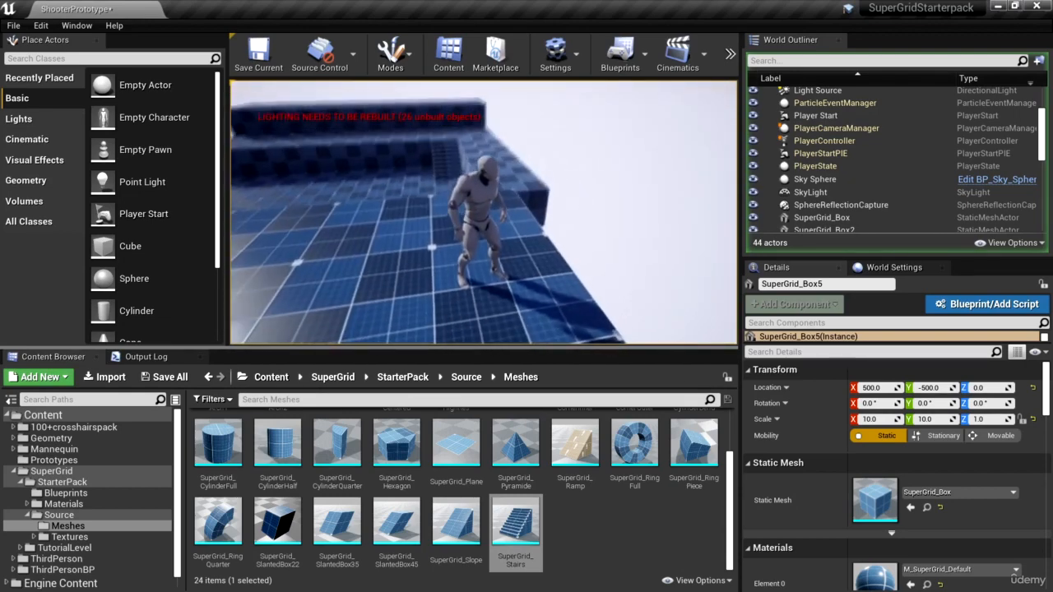
key(d)
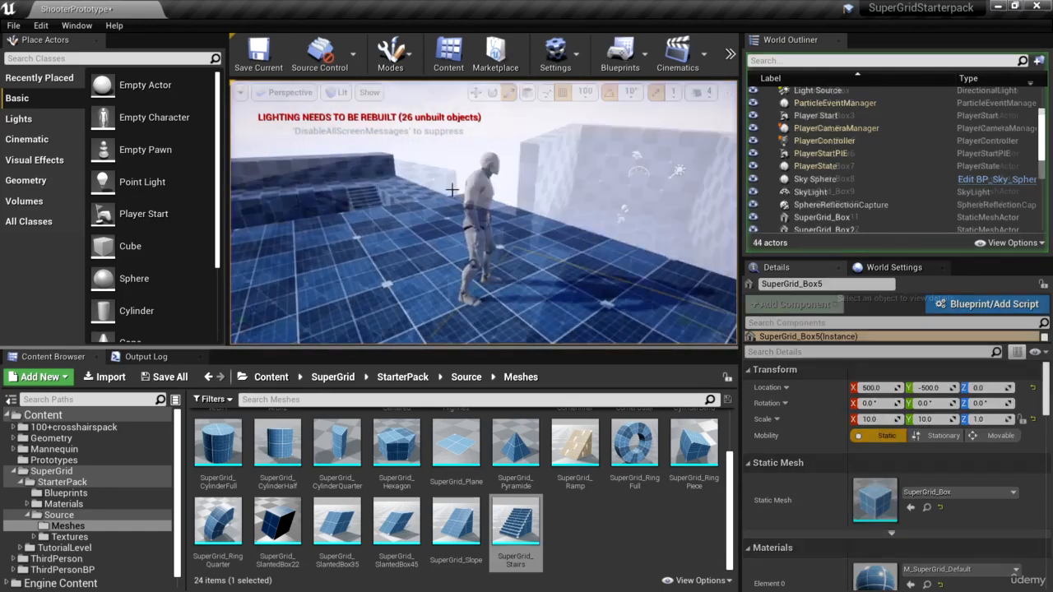
key(Escape)
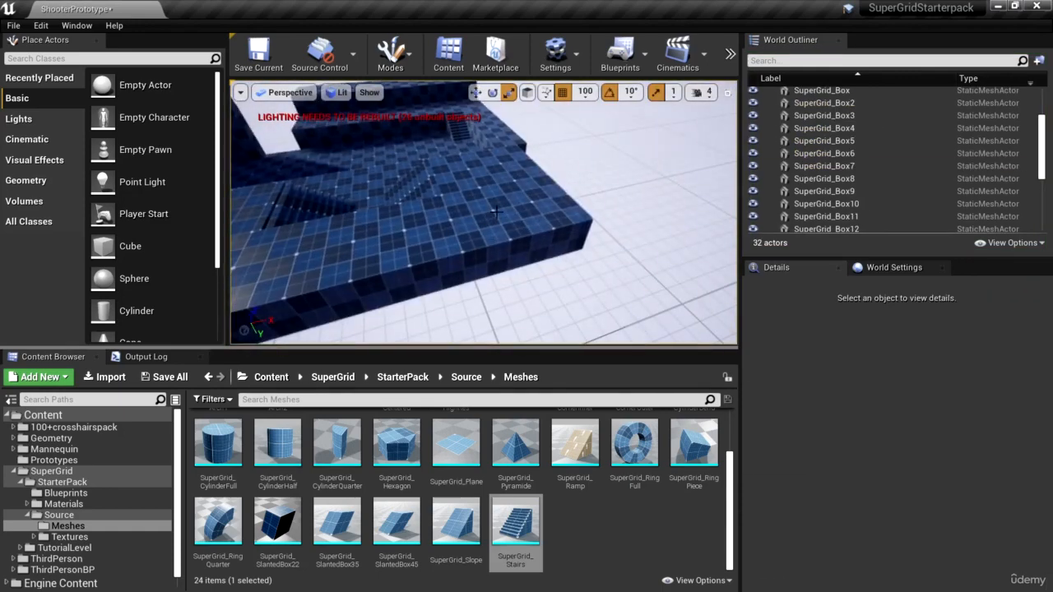
Step: Duplicate the two raised end blocks at X 1900 outward to X 2500, one at Y 1300 and one at Y 900
click(510, 203)
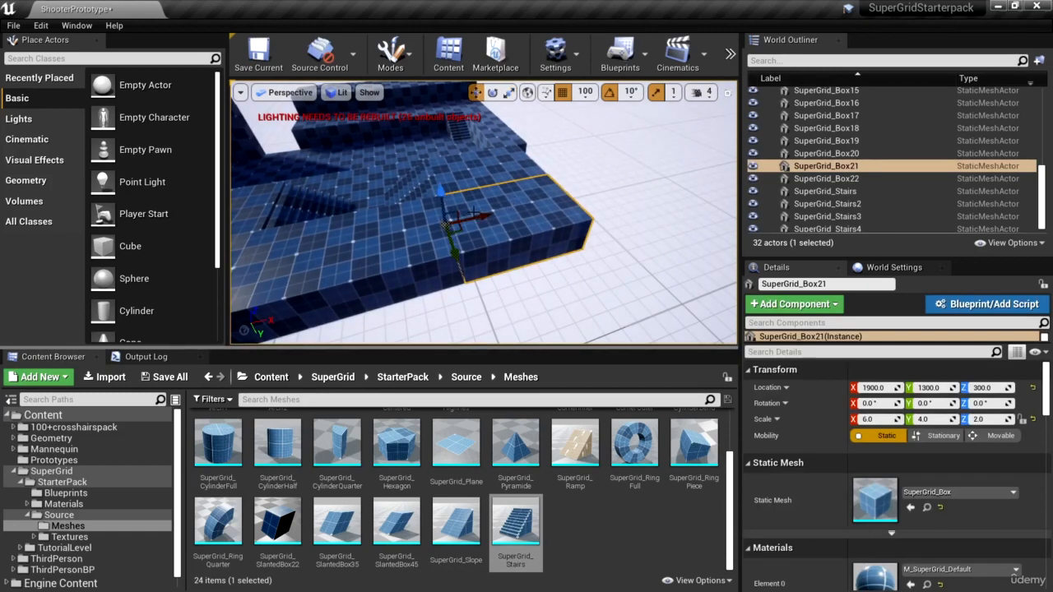
alt+drag(478, 217, 557, 220)
click(508, 166)
alt+drag(463, 178, 548, 171)
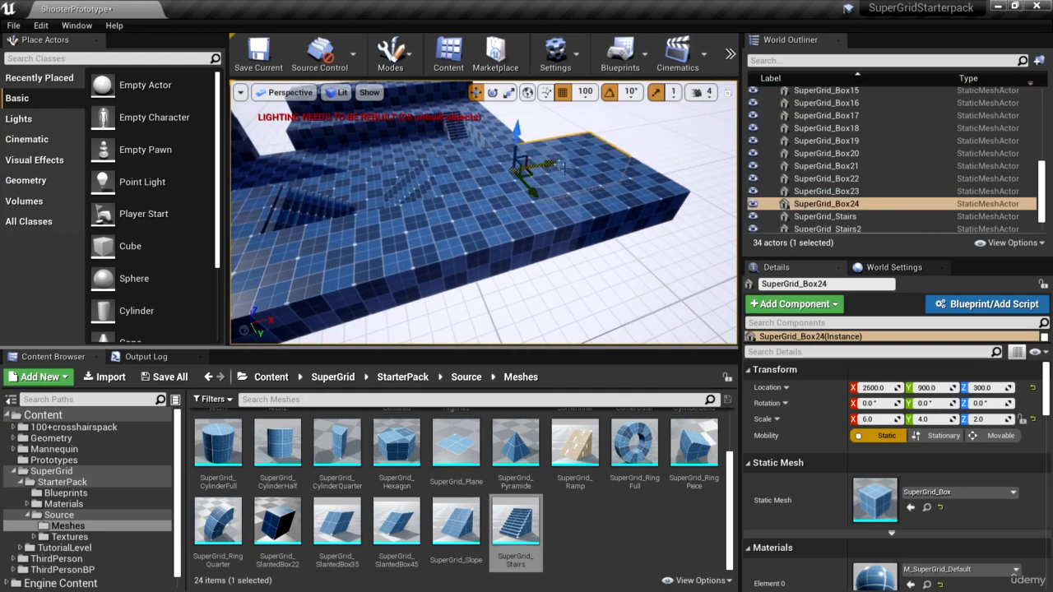
Step: Rotate the copied block at X 2500, Y 900 by -180 degrees about Z and move it to X 3100, Y 1300
right_drag(559, 165, 571, 219)
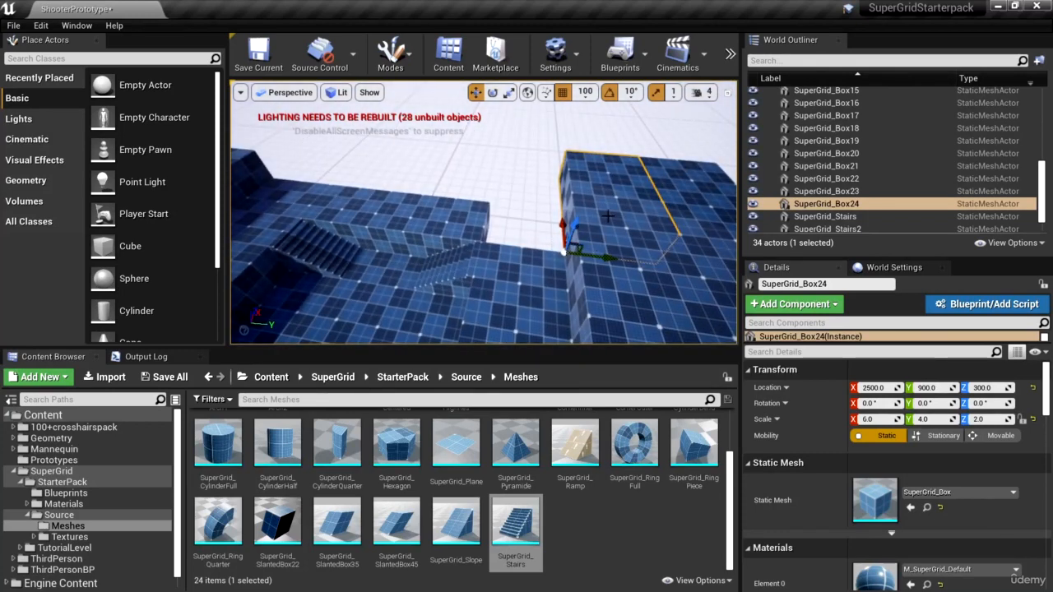
drag(559, 261, 536, 276)
right_drag(462, 240, 455, 233)
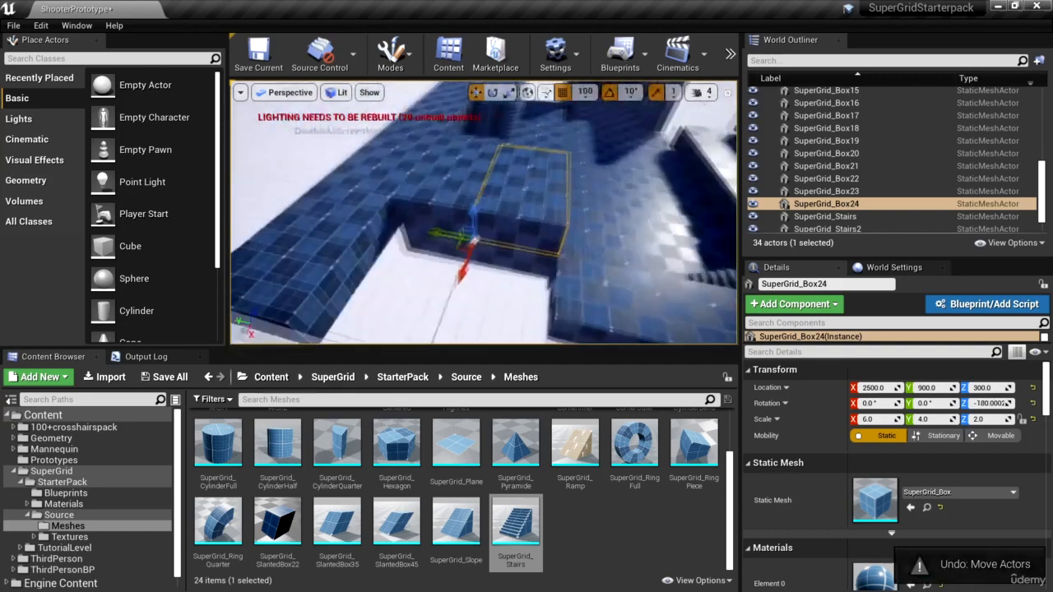
drag(465, 229, 502, 329)
right_drag(431, 253, 399, 262)
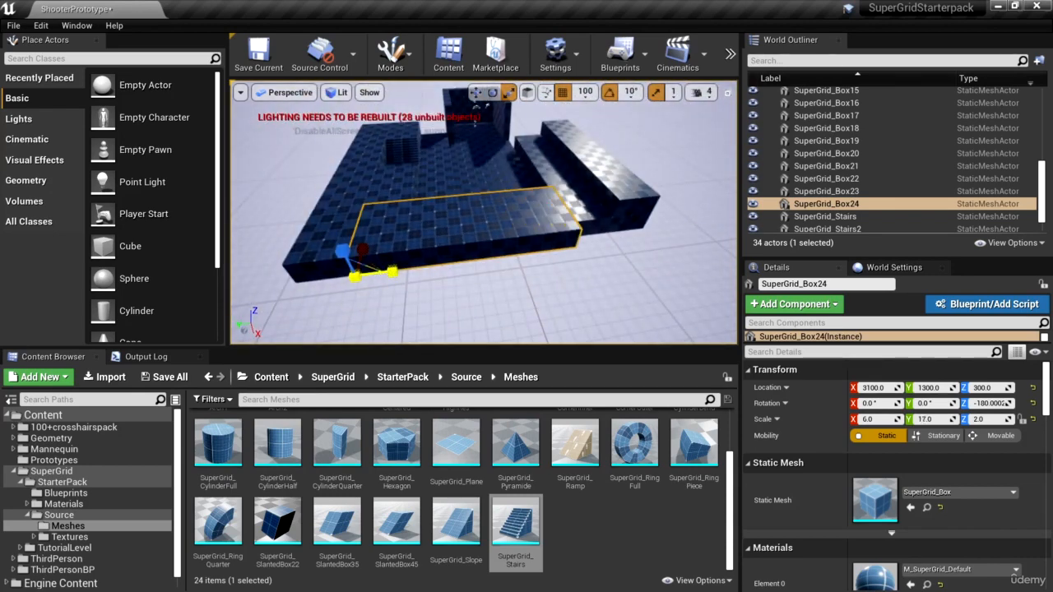
Step: Stretch the rotated end block across the level's width to a Y scale of 26
drag(393, 271, 486, 260)
right_drag(486, 260, 411, 288)
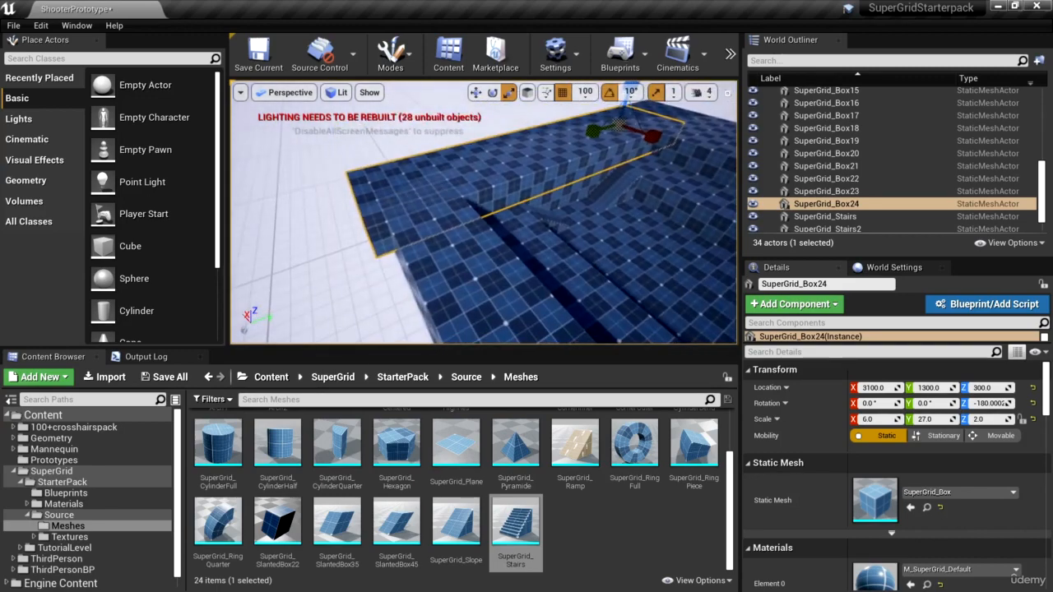
drag(593, 131, 607, 128)
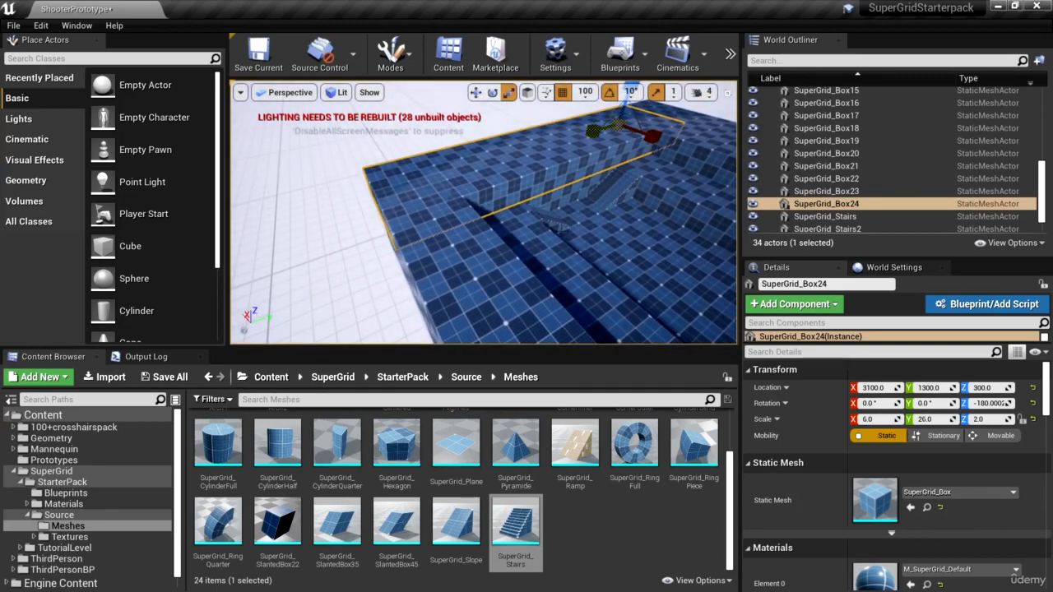
Step: Examine the raised tiers and the stairs on both sides of the level from several angles
right_drag(559, 226, 461, 235)
click(580, 224)
right_drag(621, 272, 658, 259)
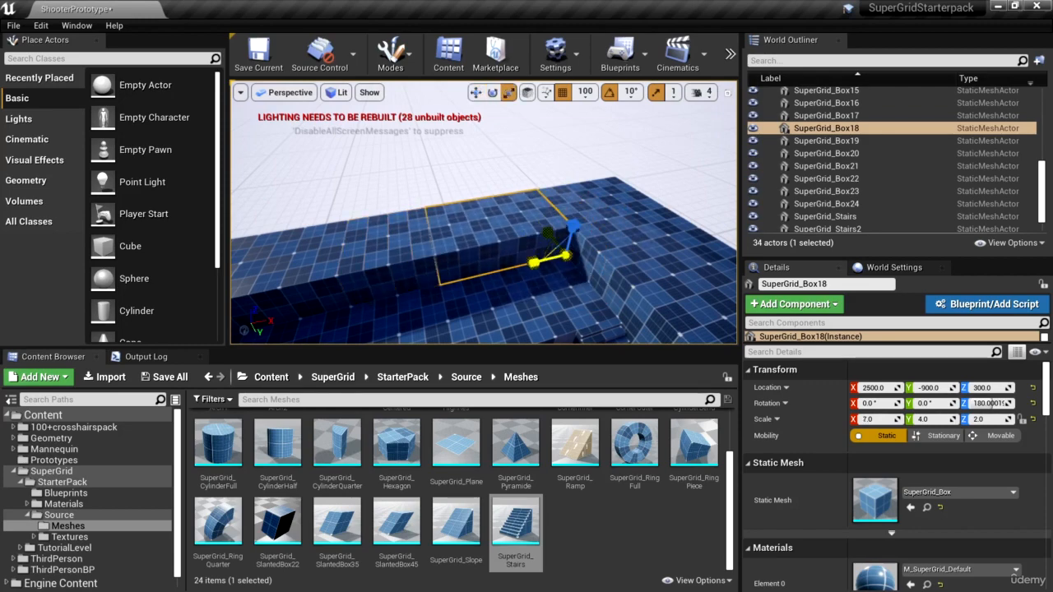
right_drag(539, 268, 514, 250)
right_drag(610, 197, 646, 202)
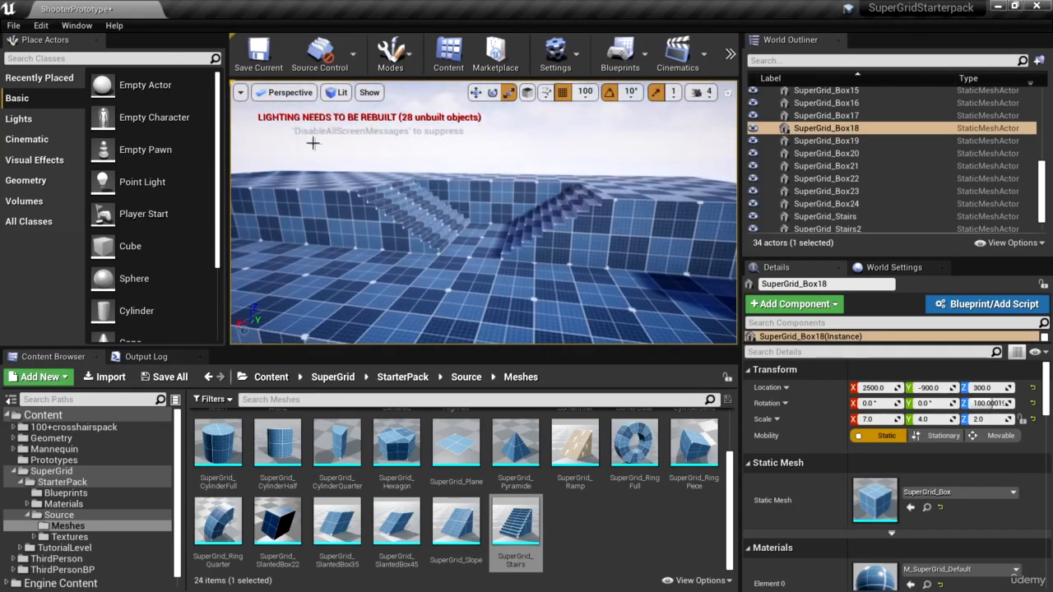
right_drag(580, 254, 432, 253)
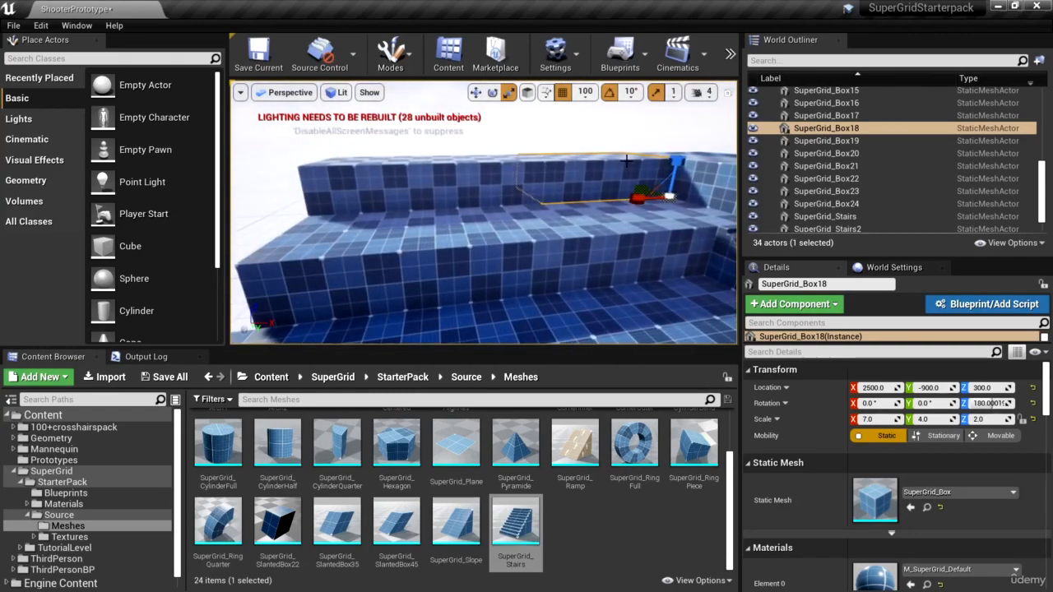
right_drag(652, 270, 628, 262)
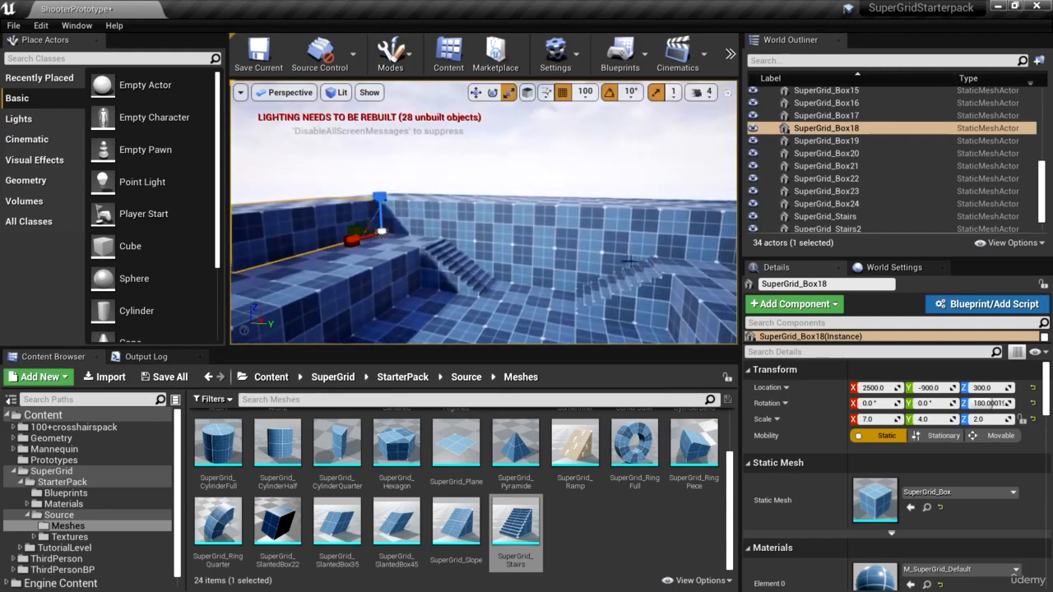
right_drag(494, 247, 600, 249)
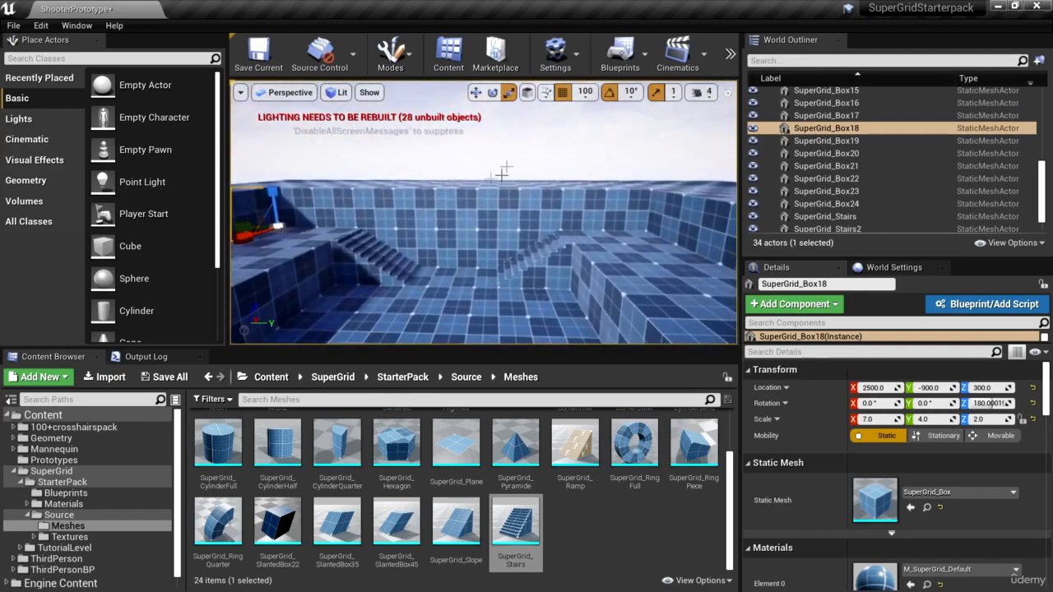
right_drag(508, 225, 510, 284)
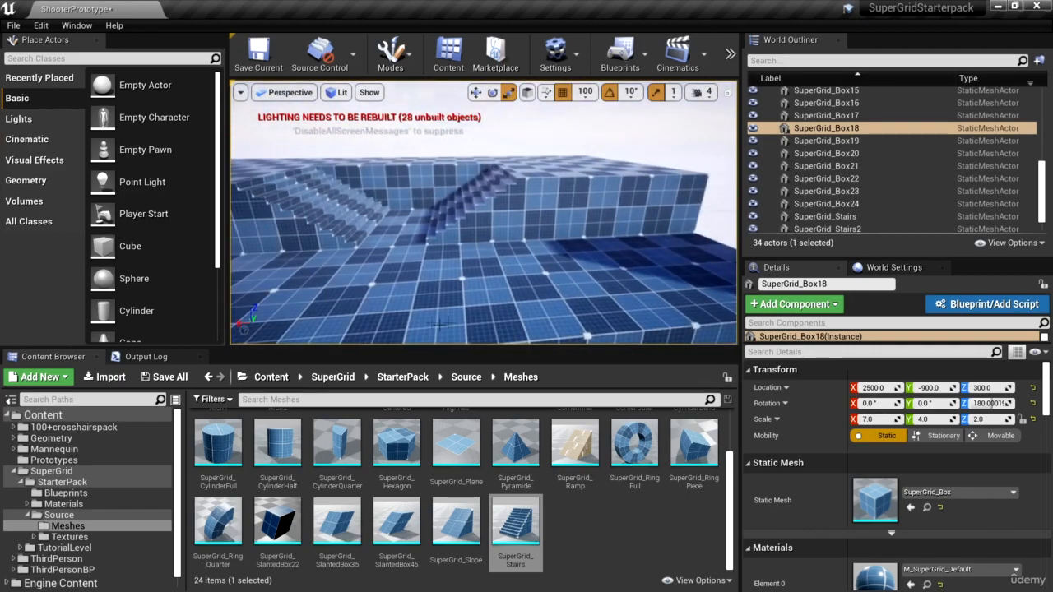
right_drag(548, 236, 499, 243)
right_drag(375, 204, 602, 217)
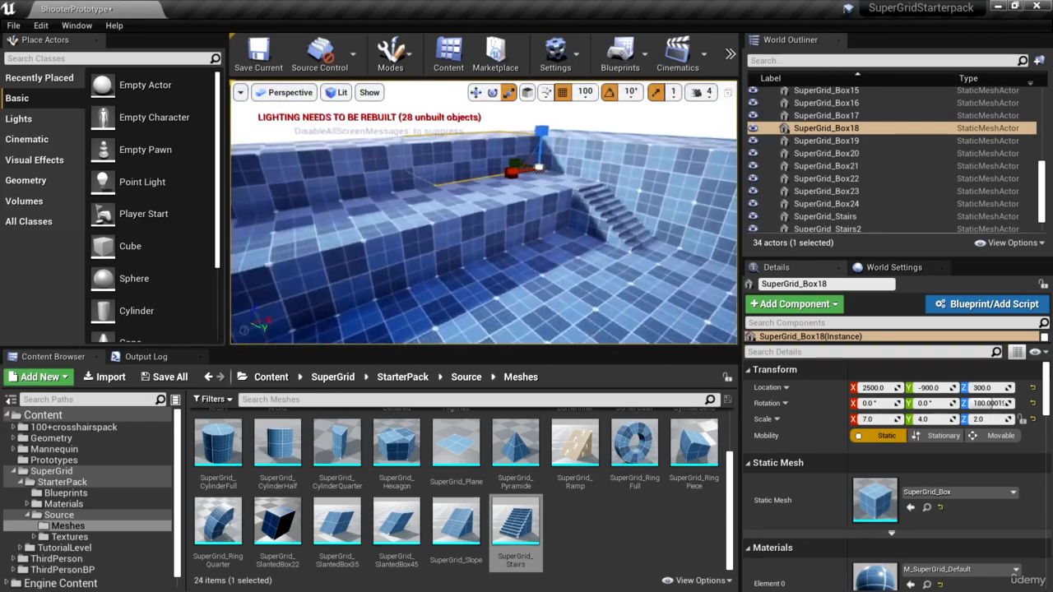
Step: Duplicate the lower stairs onto the upper tier at Y -600, Z 300, and slide the copy along to X 1000
click(603, 216)
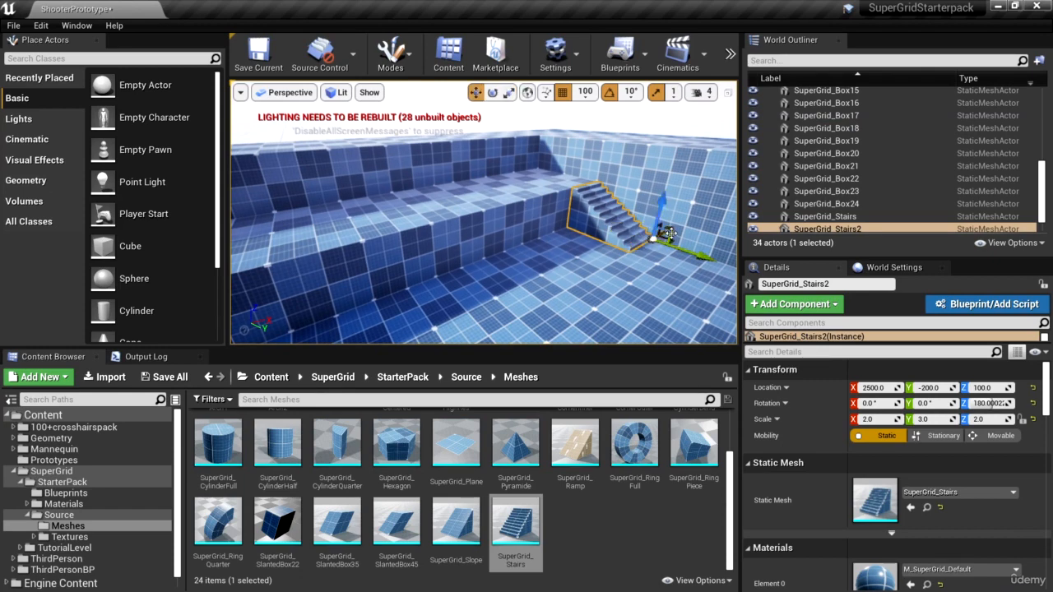
alt+drag(662, 234, 589, 187)
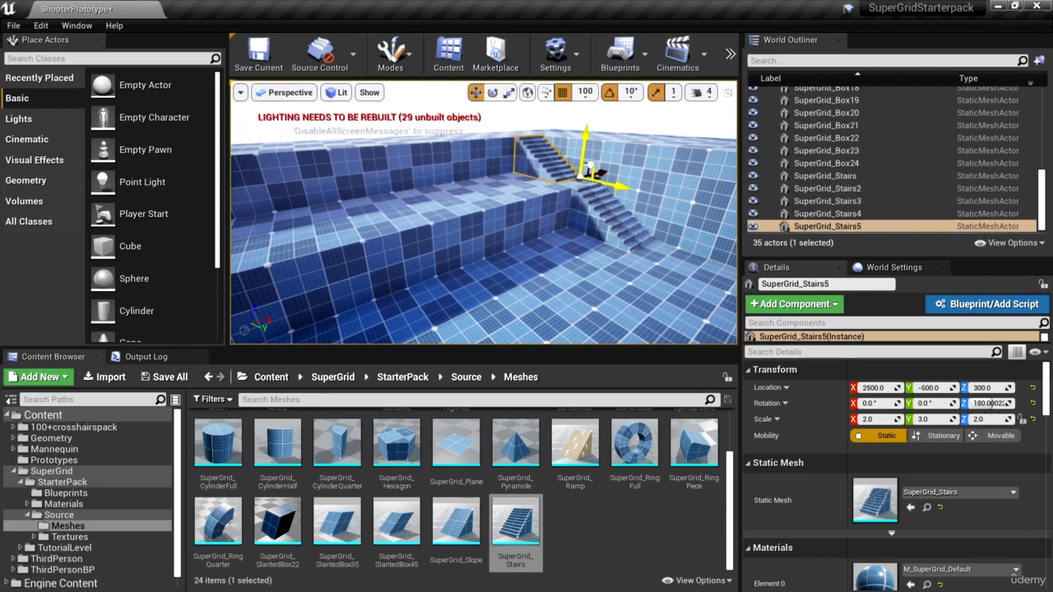
right_drag(603, 211, 506, 226)
drag(698, 231, 439, 242)
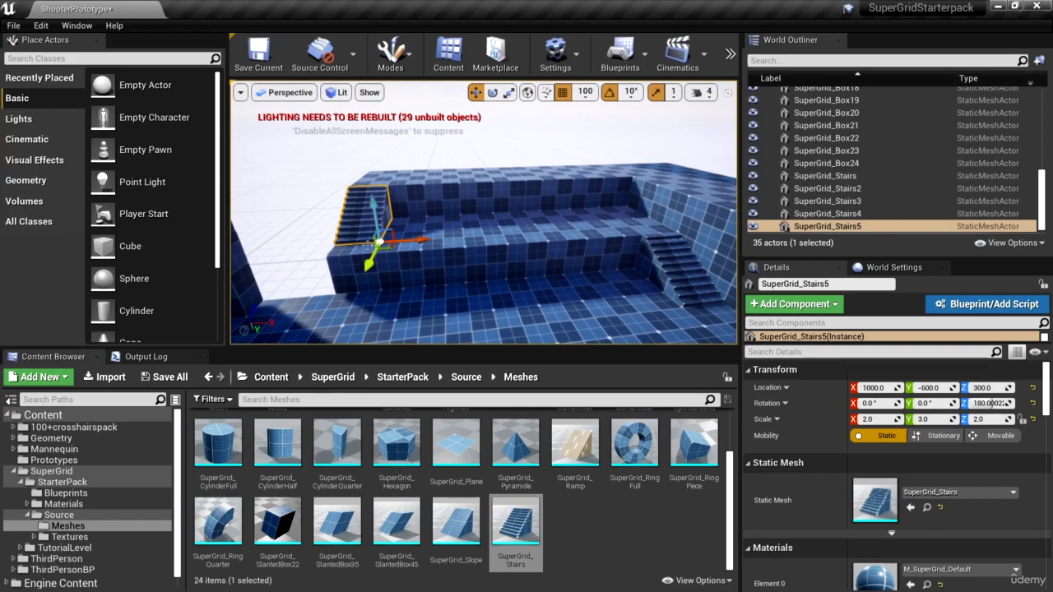
Step: Group the five upper-tier blocks and two facing staircases on the tier at positive Y
right_drag(387, 241, 280, 246)
mouse_move(478, 187)
right_down()
mouse_move(501, 206)
mouse_move(478, 187)
right_up()
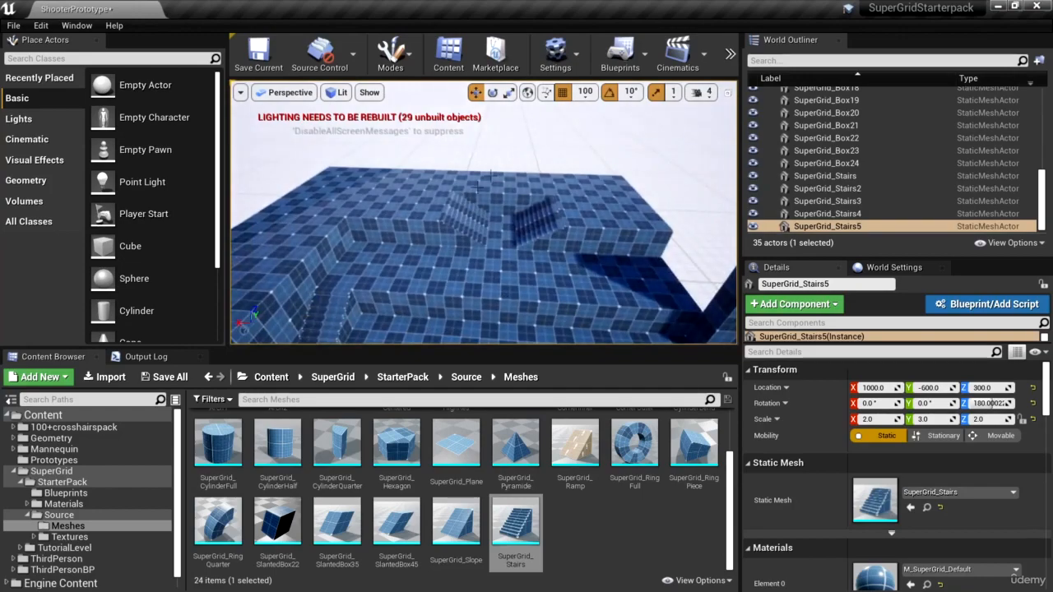
right_drag(564, 231, 553, 258)
click(583, 248)
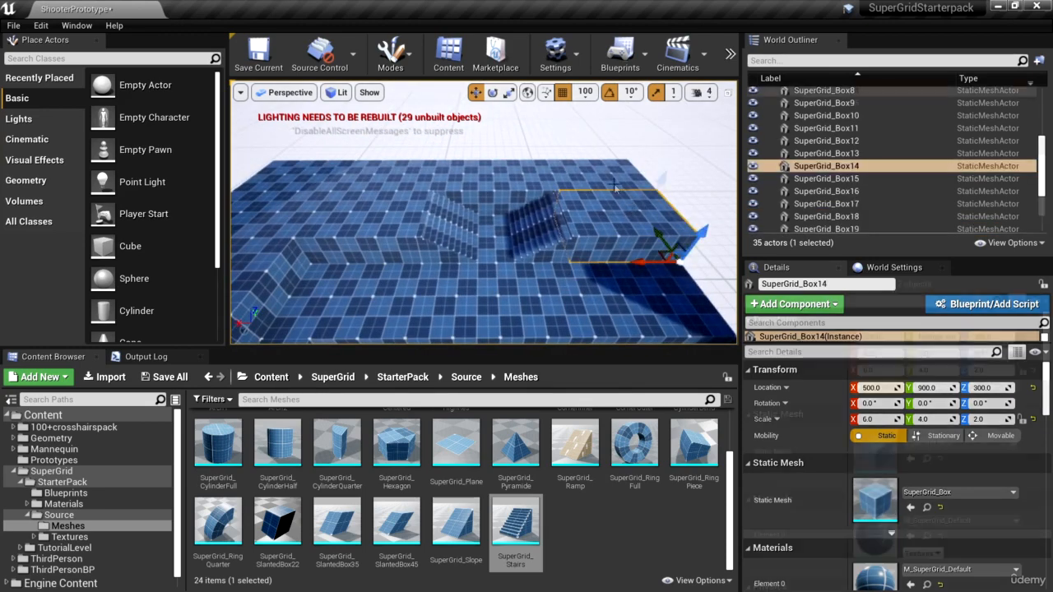
ctrl+click(599, 175)
ctrl+click(507, 184)
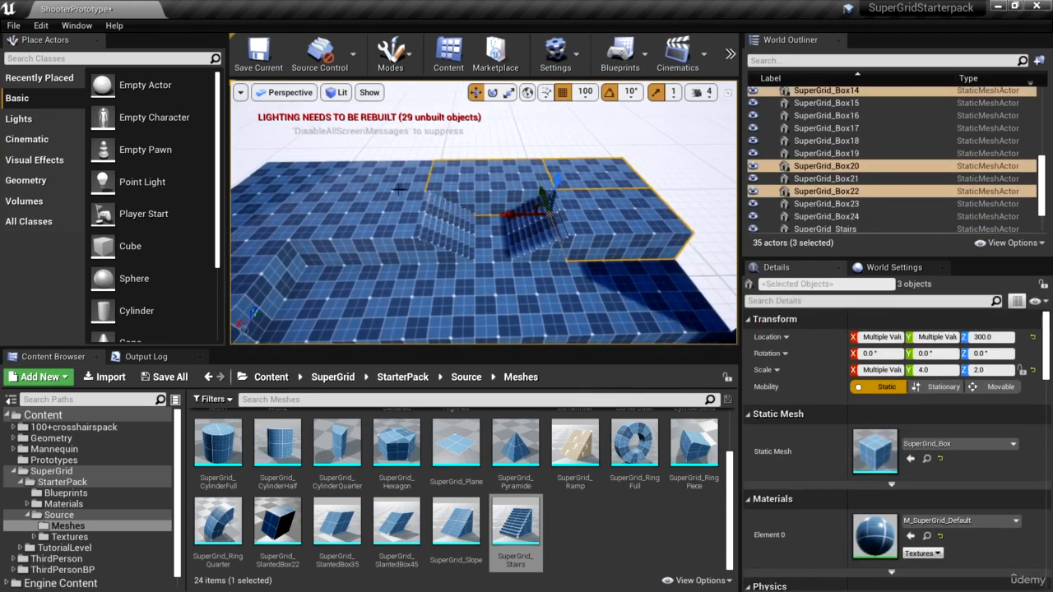
ctrl+click(397, 189)
ctrl+click(360, 223)
ctrl+click(451, 232)
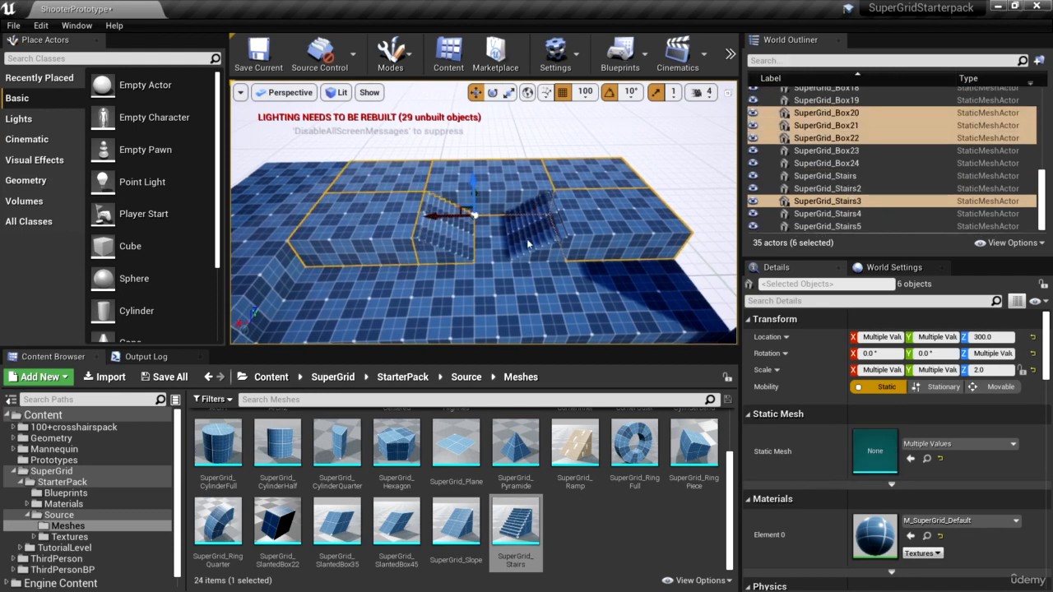
ctrl+click(526, 239)
right_click(576, 207)
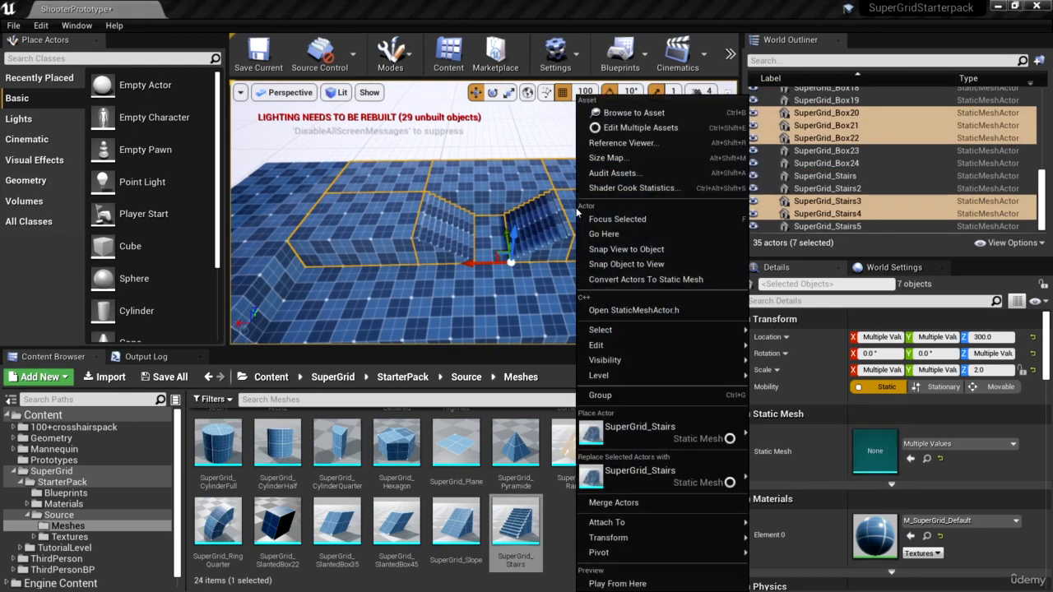
click(623, 398)
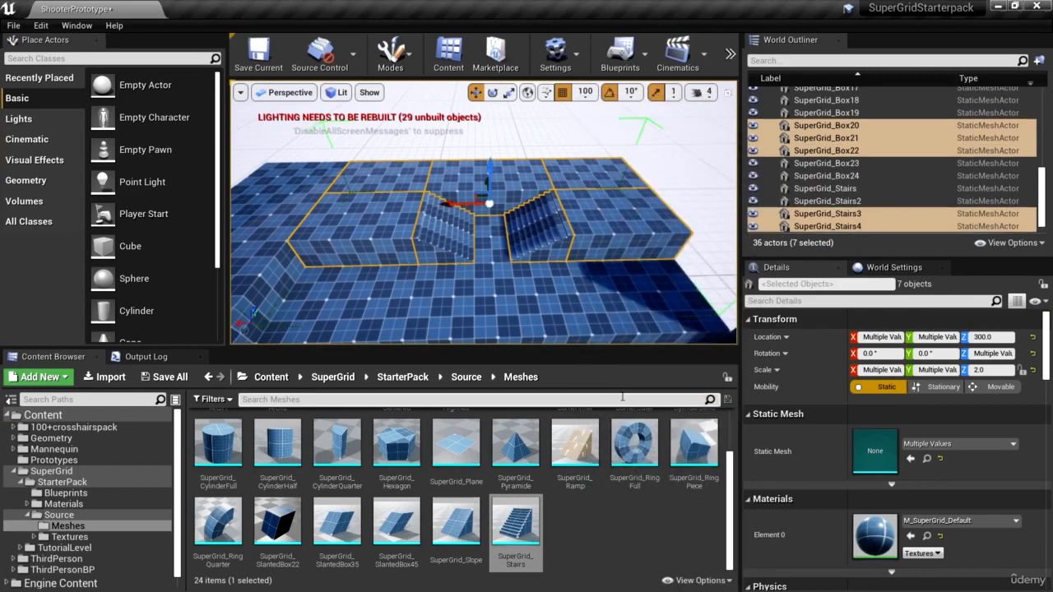
Step: Delete the copied upper stairs at X 1000 together with the two upper-tier blocks on the opposite side of the level
right_drag(555, 297, 658, 317)
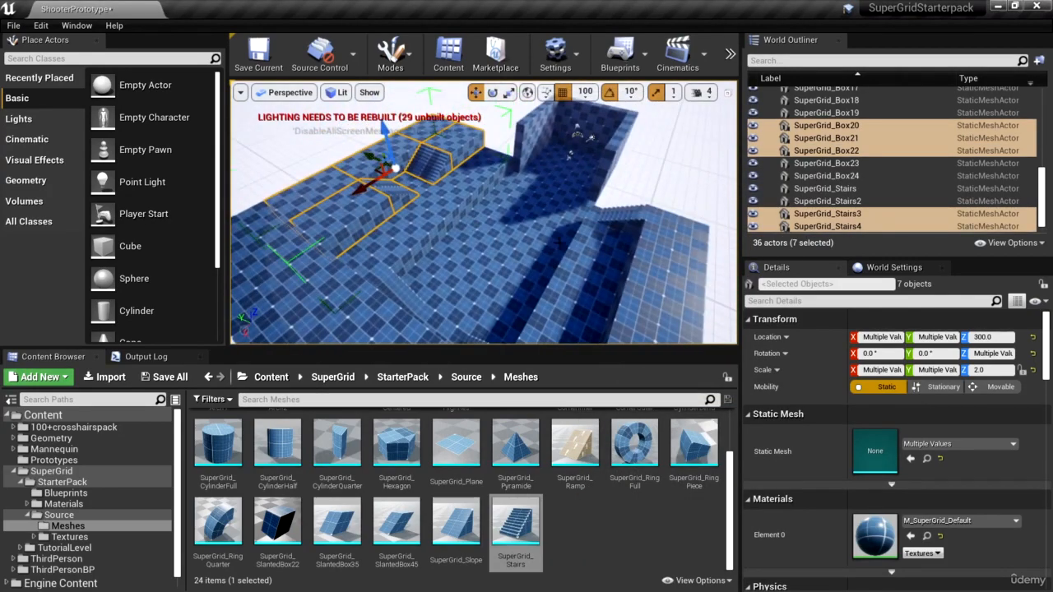
right_drag(545, 240, 605, 265)
click(545, 141)
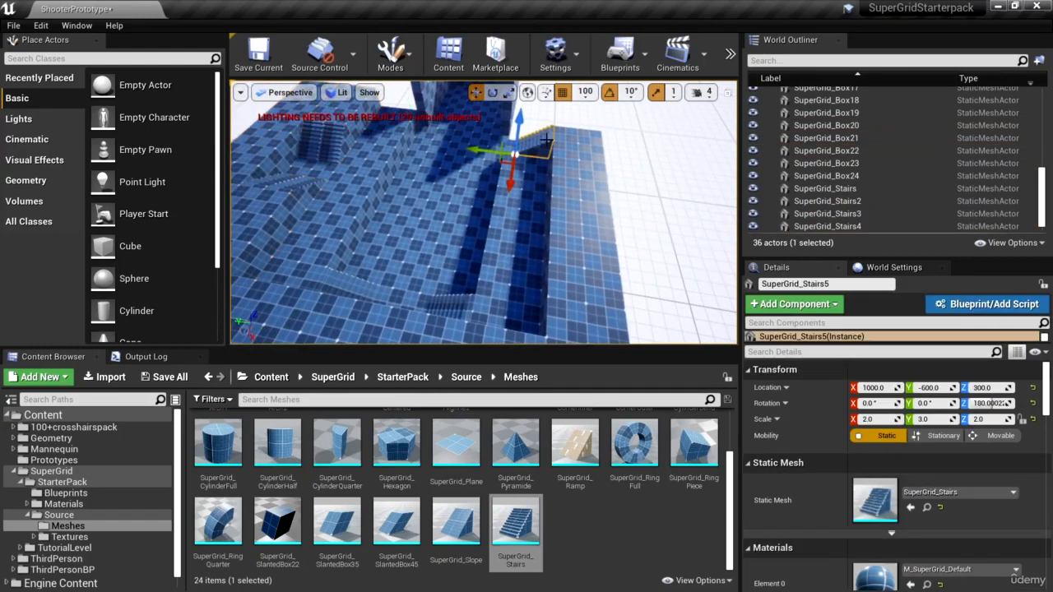
key(Delete)
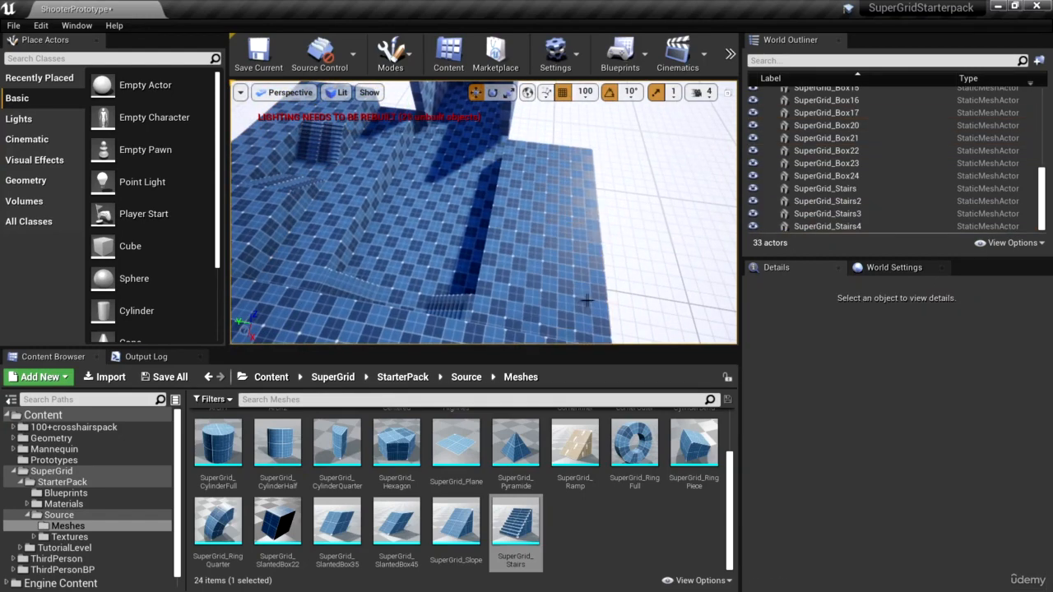
Step: Duplicate the grouped upper tier with its stairs across to the opposite side and rotate the copy half a turn about Z
right_drag(545, 141, 461, 119)
click(401, 186)
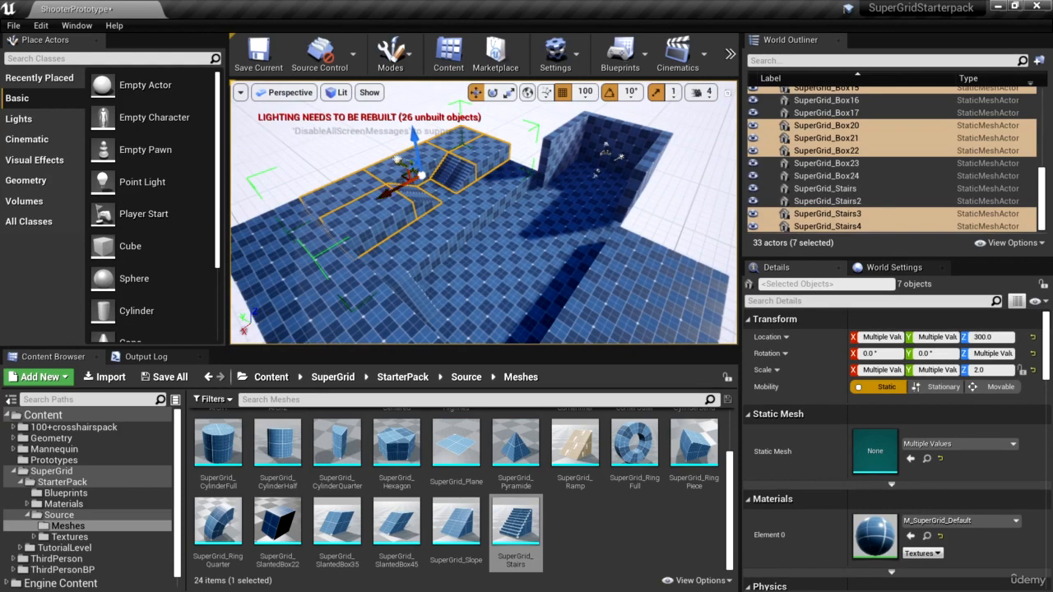
alt+drag(421, 174, 575, 265)
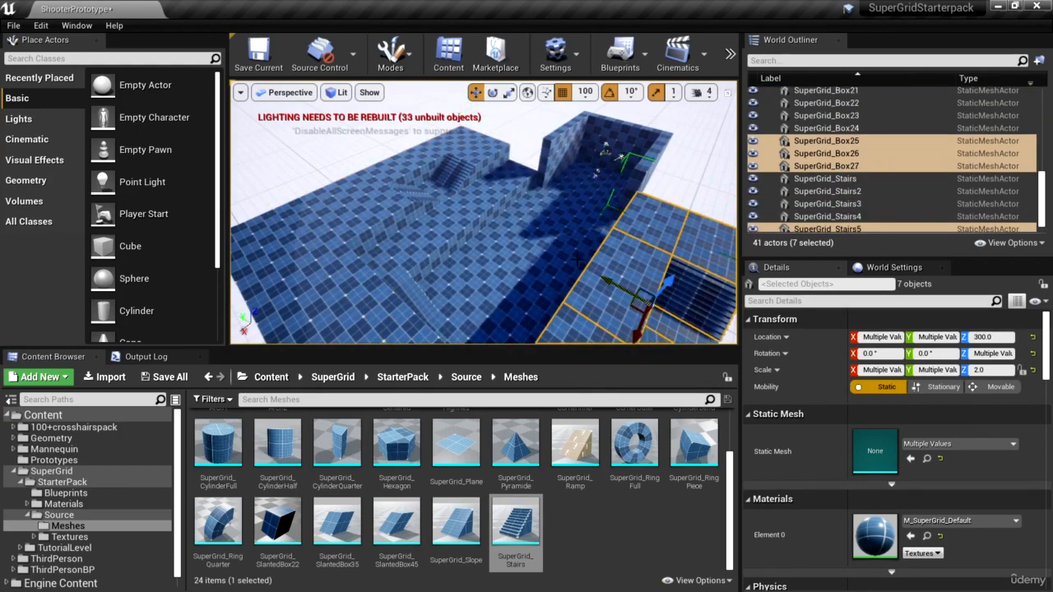
key(e)
drag(606, 318, 719, 303)
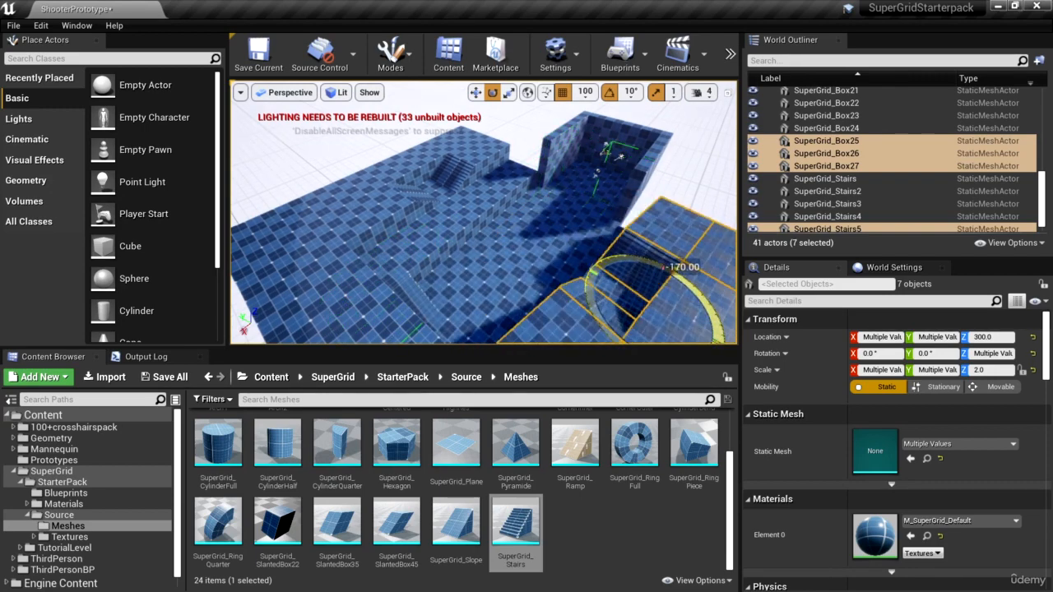
Step: Move the rotated tier group outward along Y so it sits on the outer tier of the opposite side
right_drag(575, 247, 617, 251)
right_drag(482, 271, 508, 275)
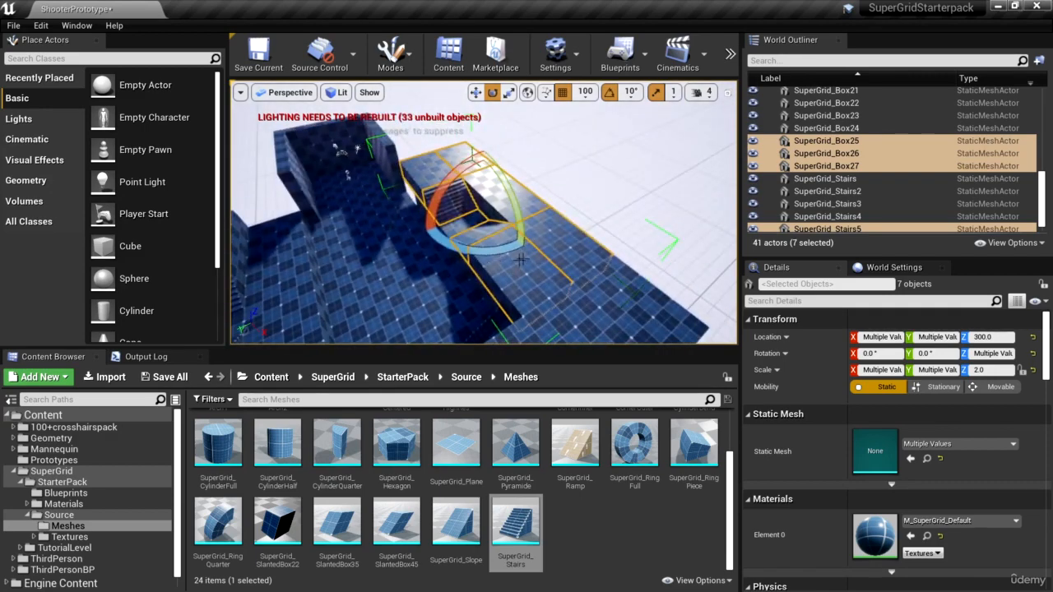
key(w)
drag(450, 220, 494, 207)
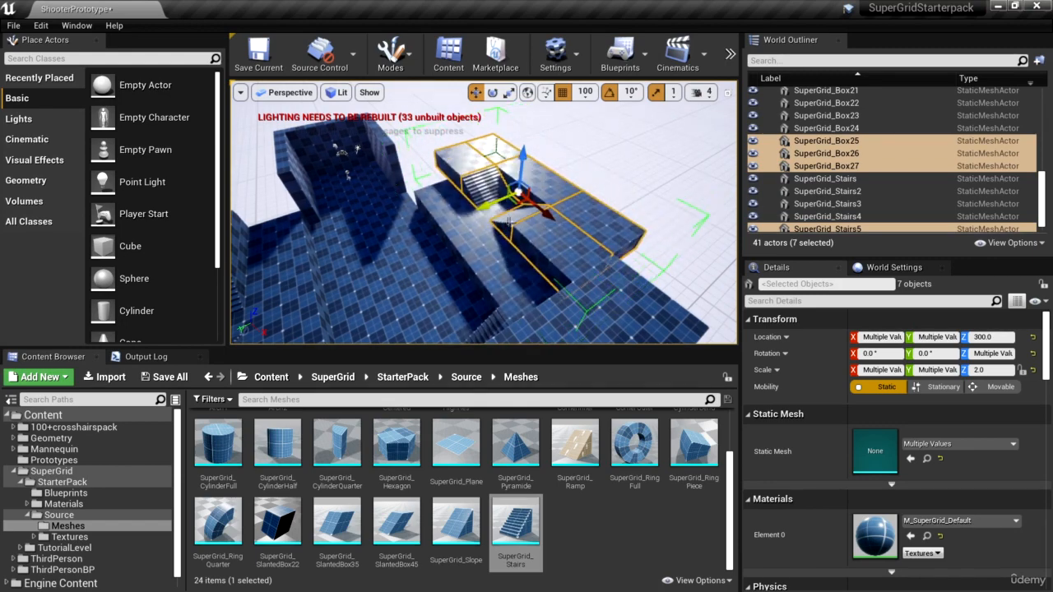
Step: Try deleting the pair of lower-tier blocks with scale 10 by 4 by 2, and undo the deletion
right_drag(508, 222, 444, 228)
click(449, 216)
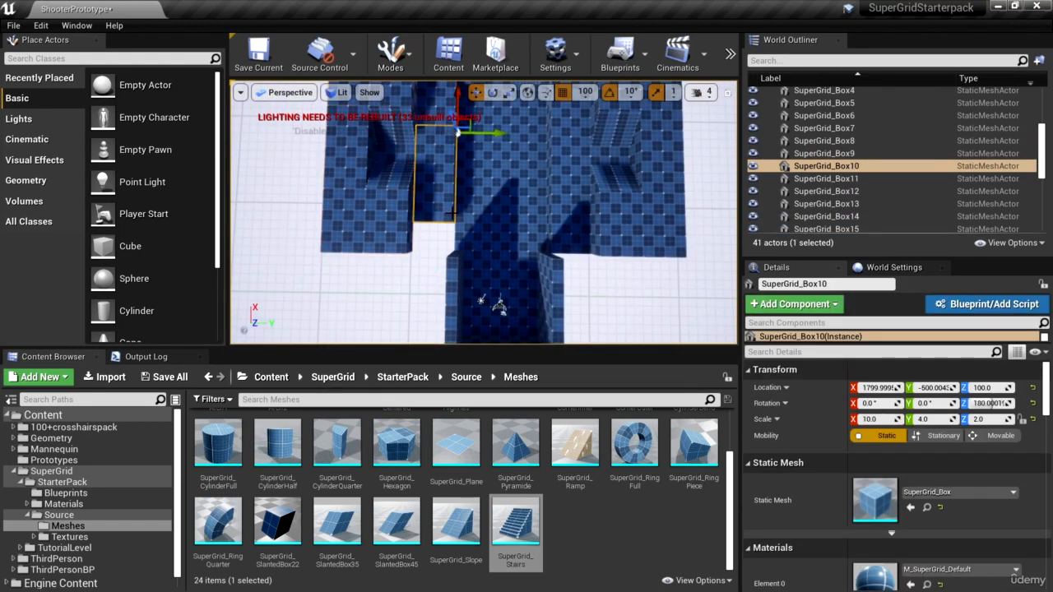
right_drag(526, 225, 525, 171)
ctrl+click(442, 175)
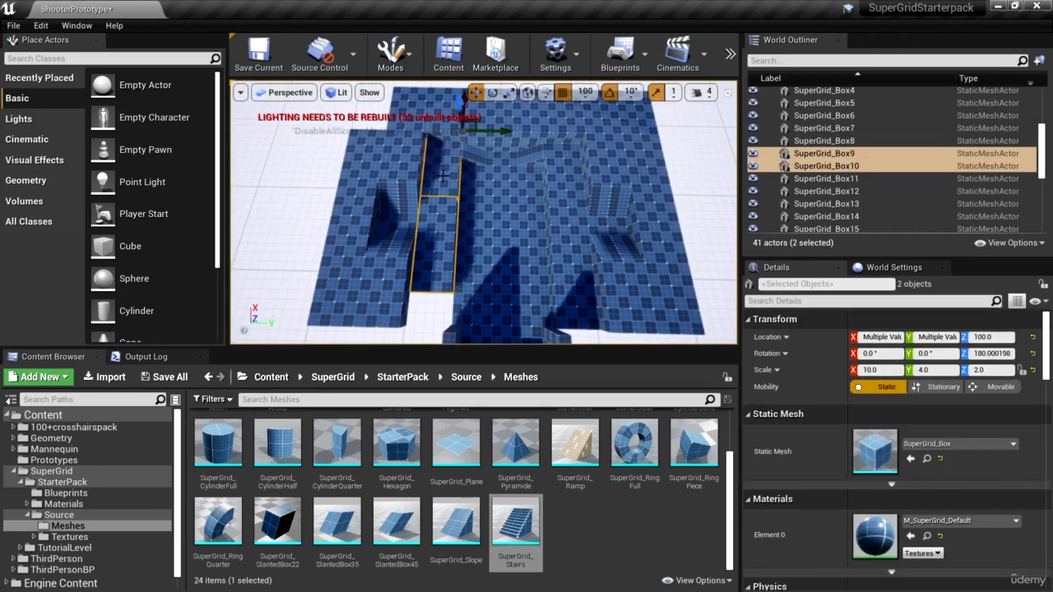
right_drag(515, 218, 562, 151)
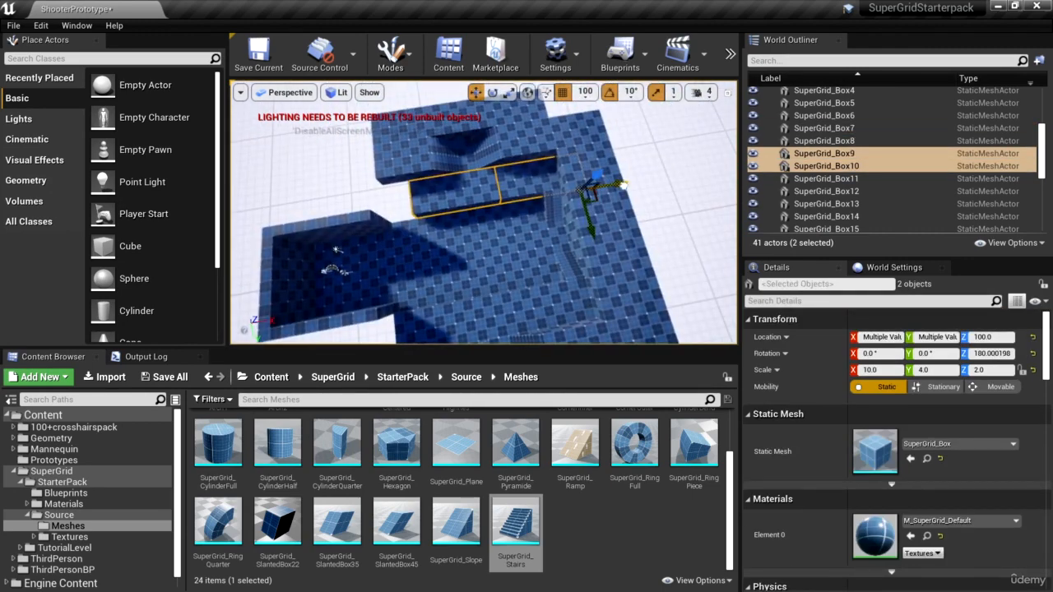
right_drag(510, 214, 593, 148)
right_drag(533, 247, 535, 224)
click(493, 224)
ctrl+click(317, 224)
right_drag(317, 223, 287, 224)
right_drag(488, 304, 399, 178)
key(Delete)
key(ctrl+z)
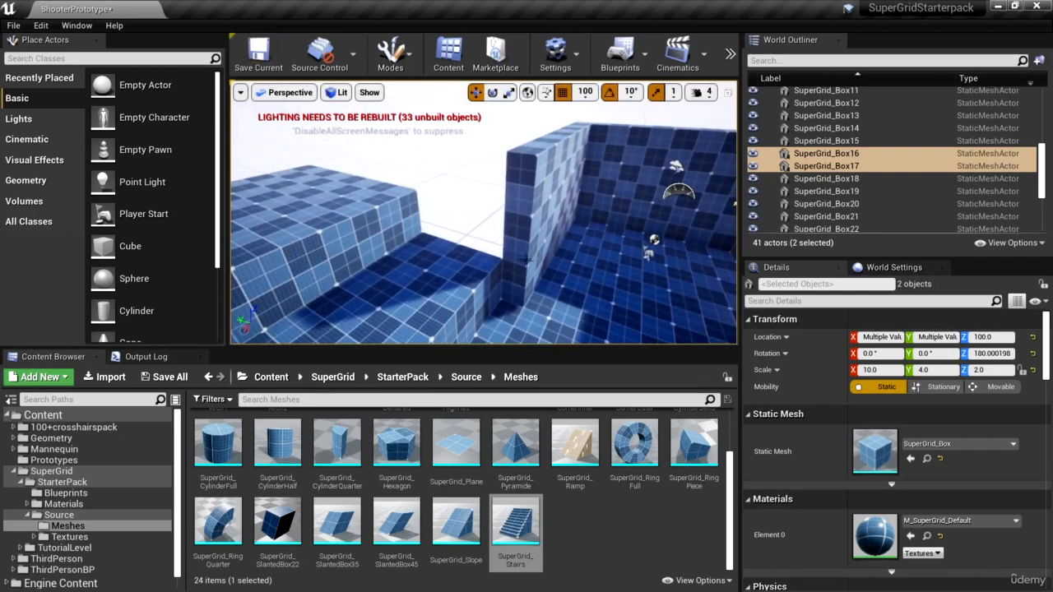
Step: Duplicate the starting room's side wall, turn the copy -90 degrees about Z, place it at X 400, Y 1500, and set its X scale to 12
right_drag(527, 260, 510, 257)
click(461, 179)
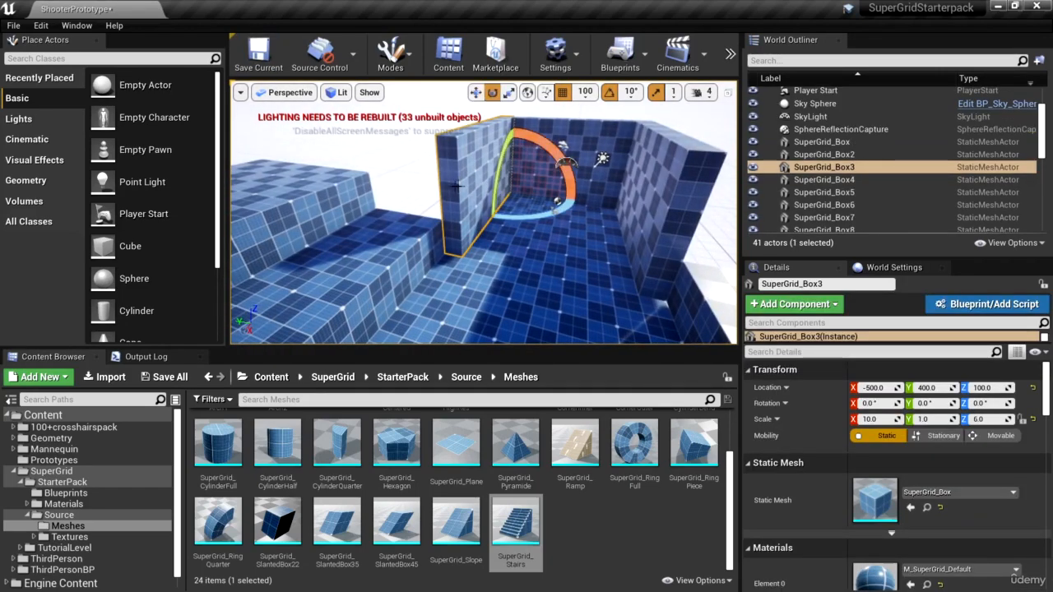
mouse_move(558, 199)
alt+mouse_down()
mouse_move(563, 216)
mouse_move(559, 201)
alt+mouse_up()
right_drag(557, 200, 551, 238)
key(w)
drag(499, 227, 354, 242)
right_drag(362, 241, 321, 213)
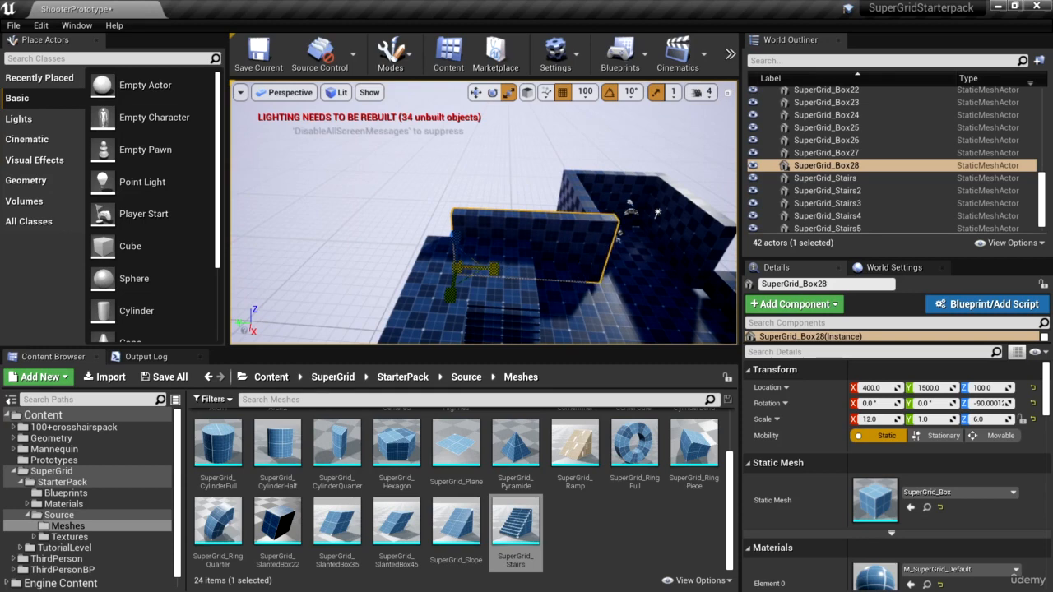
Step: Duplicate the rotated wall to the other side of the starting room's opening at X 400, Y -500
drag(416, 265, 689, 284)
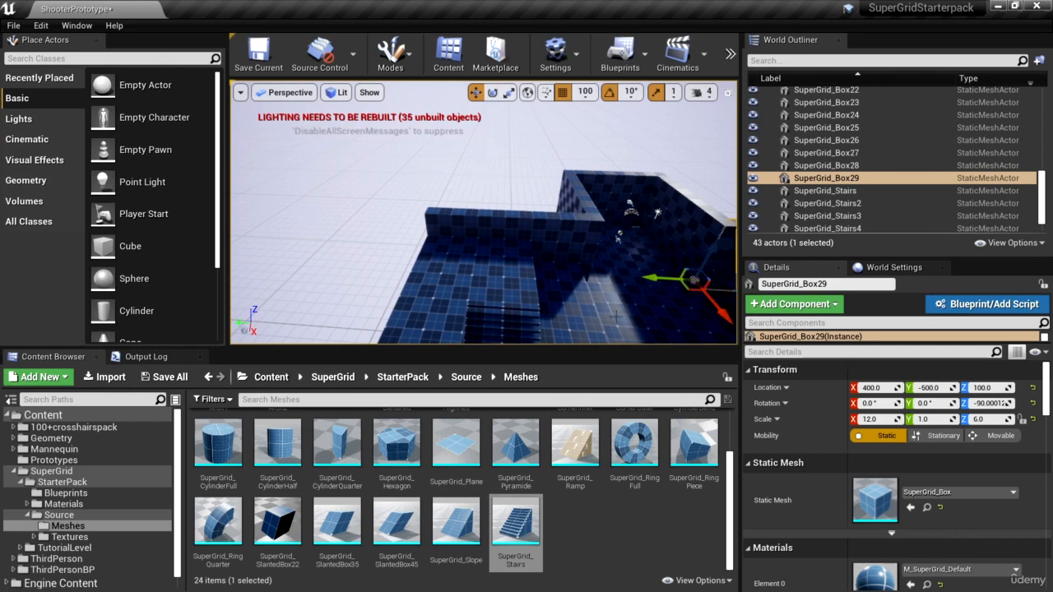
right_drag(616, 316, 691, 315)
mouse_move(470, 266)
mouse_down()
mouse_move(487, 265)
mouse_move(467, 266)
mouse_up()
right_drag(494, 267, 494, 227)
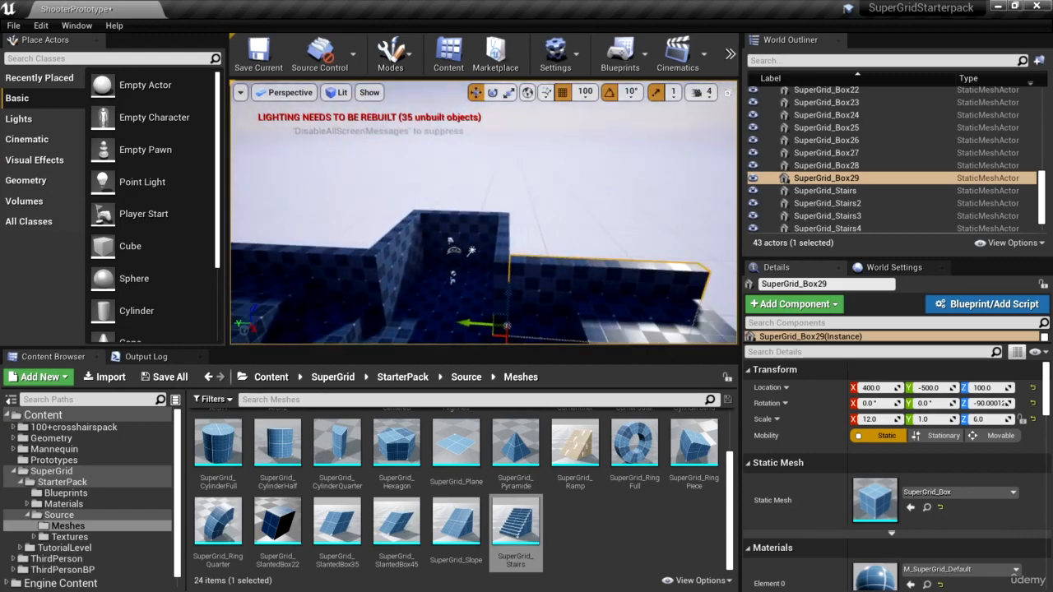
Step: Stack a copy of the wall at Y -500, Z 700, and duplicate that upper wall across to Y 1700
right_drag(544, 202, 561, 229)
alt+drag(506, 258, 509, 187)
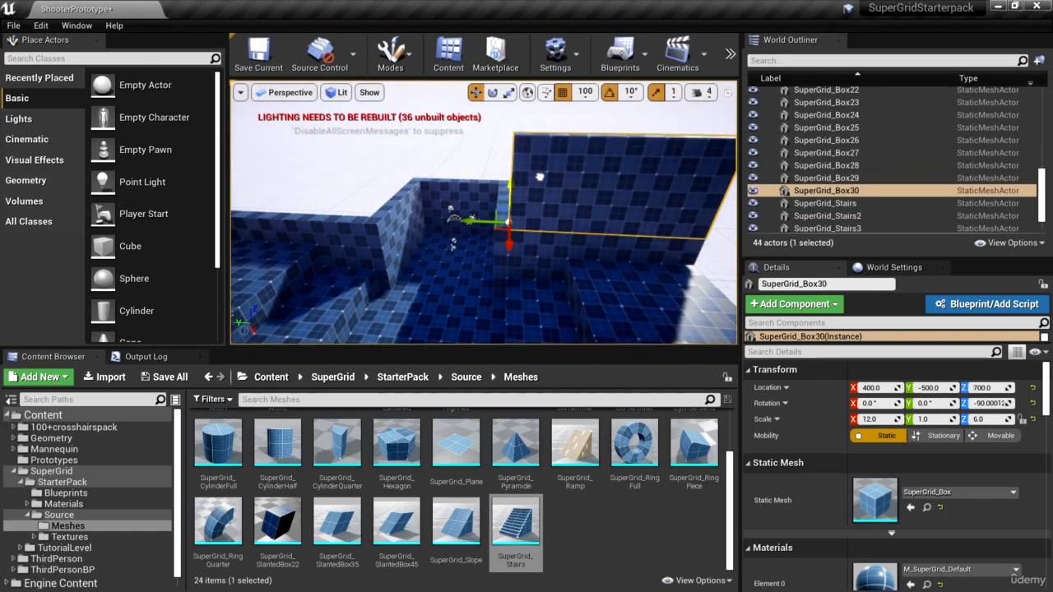
drag(364, 216, 146, 206)
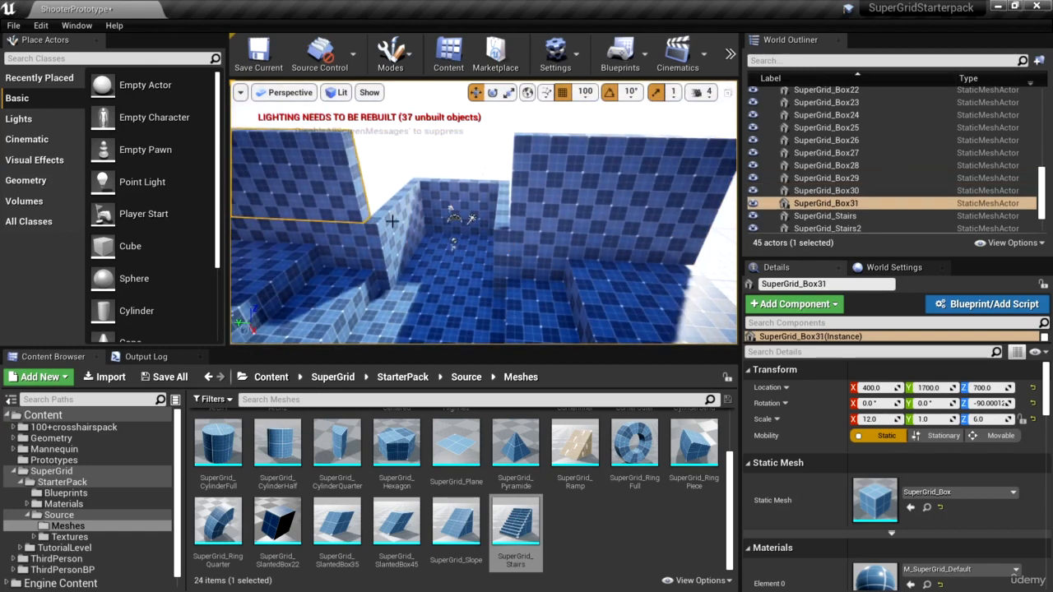
Step: Duplicate the starting room's three walls straight upward as a second level of wall on top of the originals
click(392, 222)
ctrl+click(492, 209)
ctrl+click(505, 233)
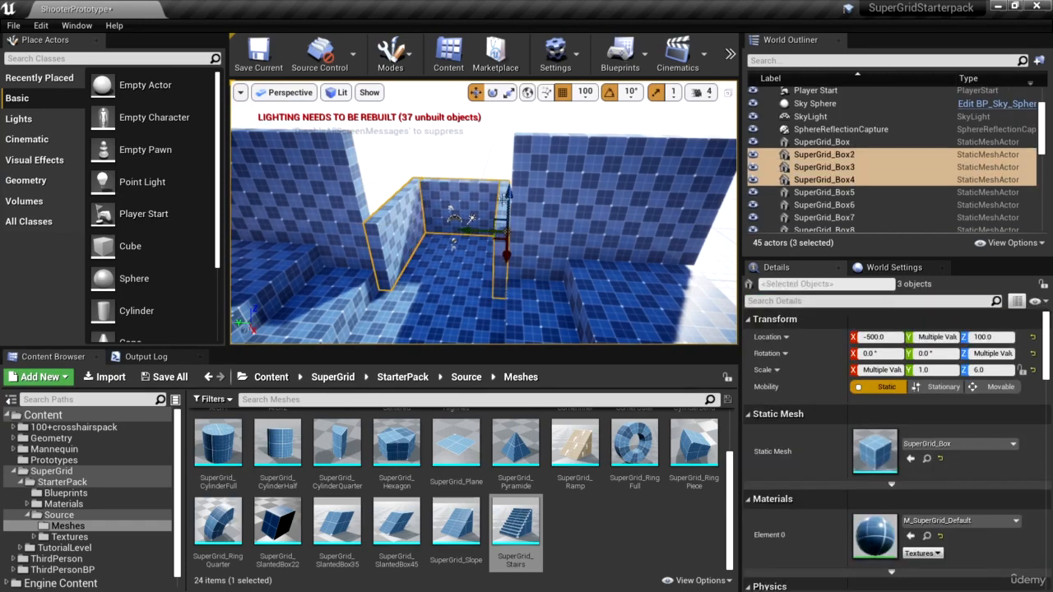
alt+drag(507, 204, 504, 144)
right_drag(561, 214, 527, 197)
Step: Duplicate the lower wall at X 400, Y 1700, turn the copy to 0 degrees about Z, and stack another copy above it
click(522, 192)
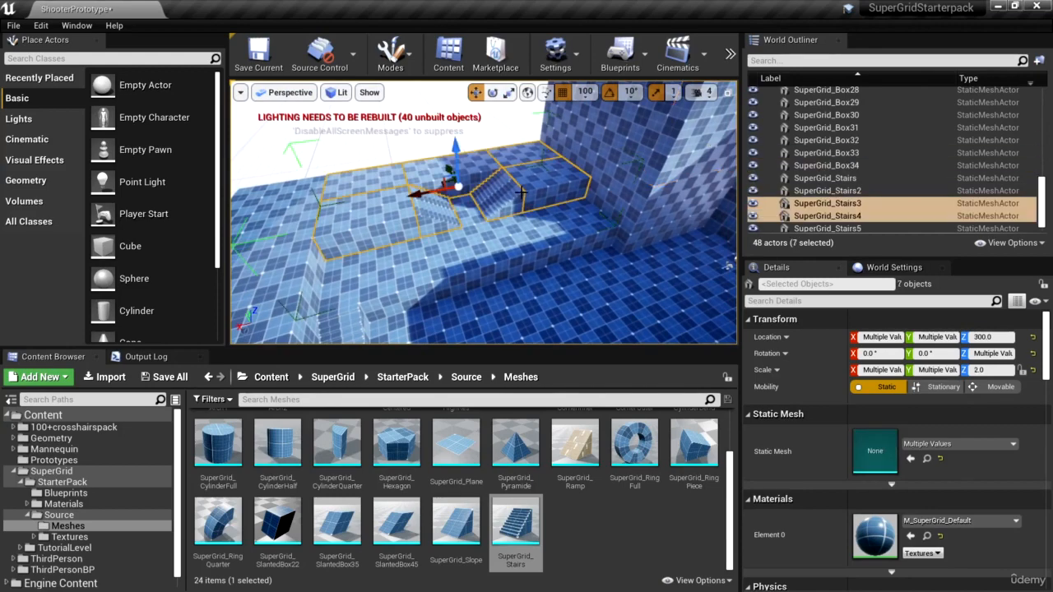
right_drag(599, 263, 589, 218)
click(582, 258)
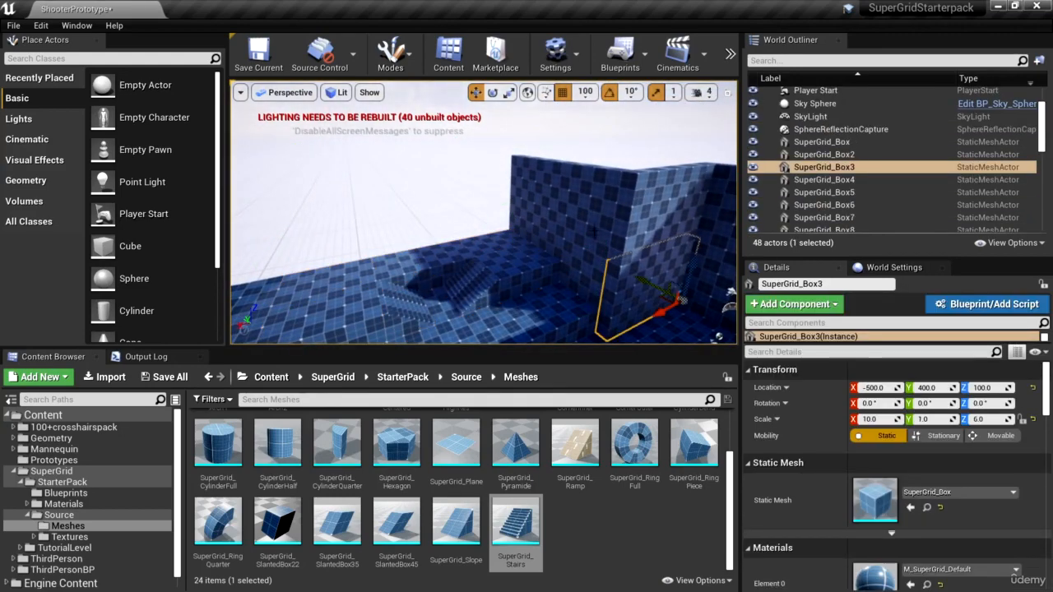
key(e)
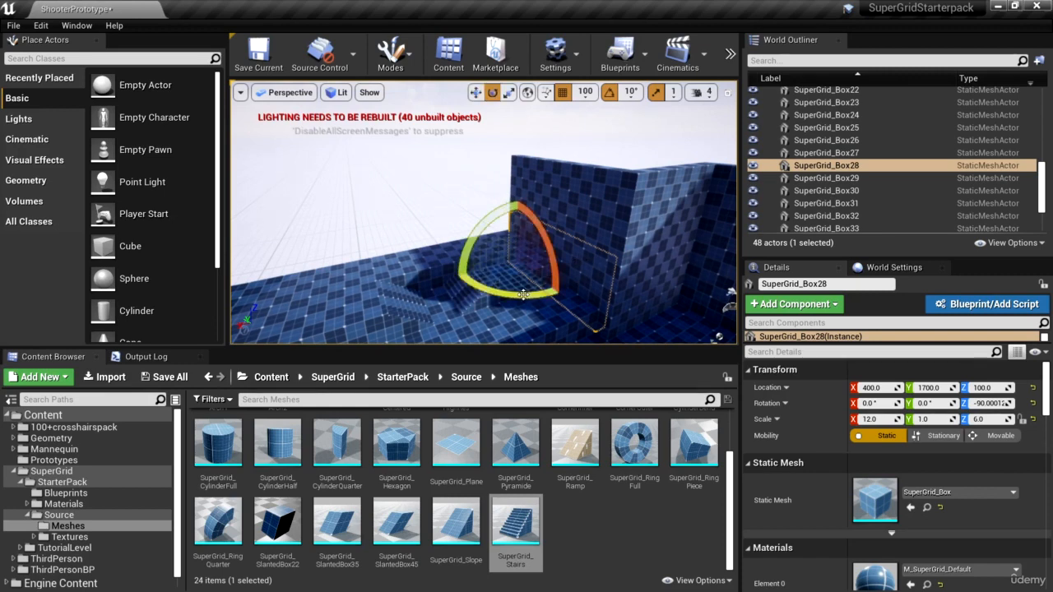
mouse_move(527, 293)
alt+mouse_down()
mouse_move(494, 298)
mouse_move(536, 287)
alt+mouse_up()
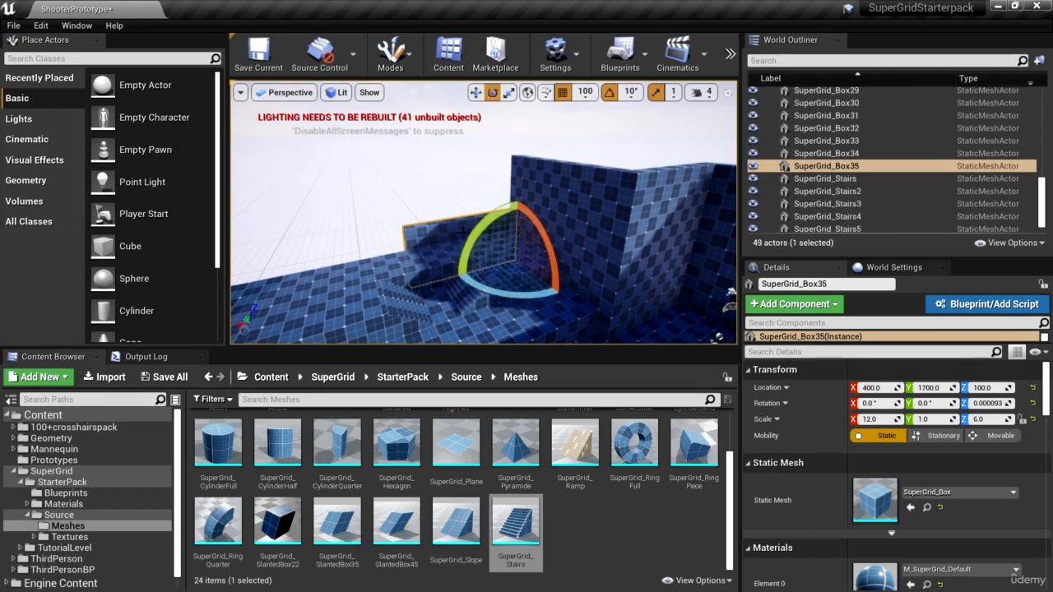
key(w)
alt+drag(517, 218, 517, 171)
Step: Duplicate the two stacked side walls along the level to X 1600 and set the copies' X scale to 15
right_drag(542, 262, 493, 247)
ctrl+click(539, 260)
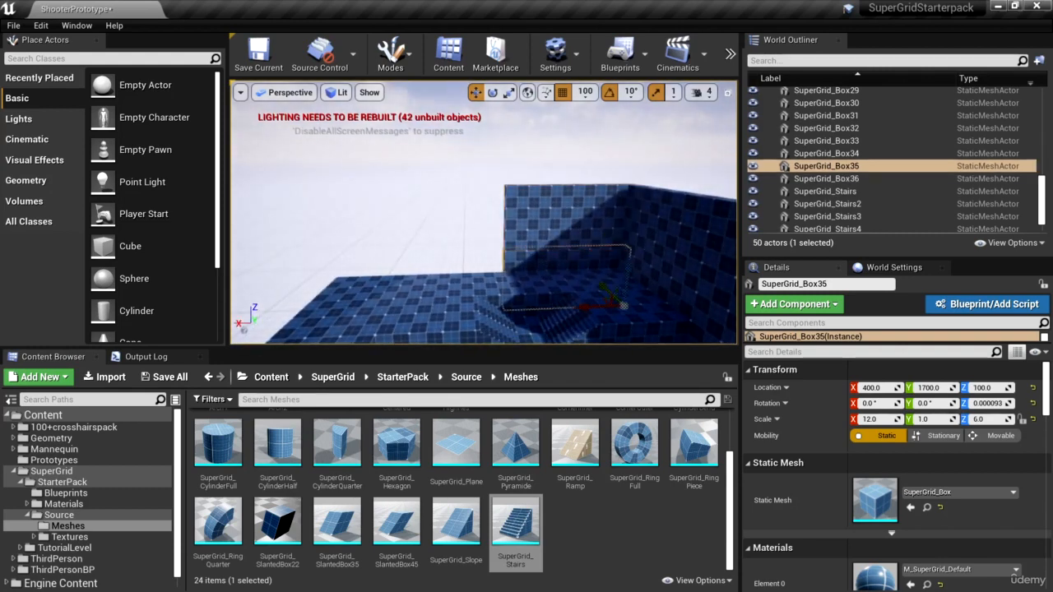
alt+drag(600, 249, 502, 249)
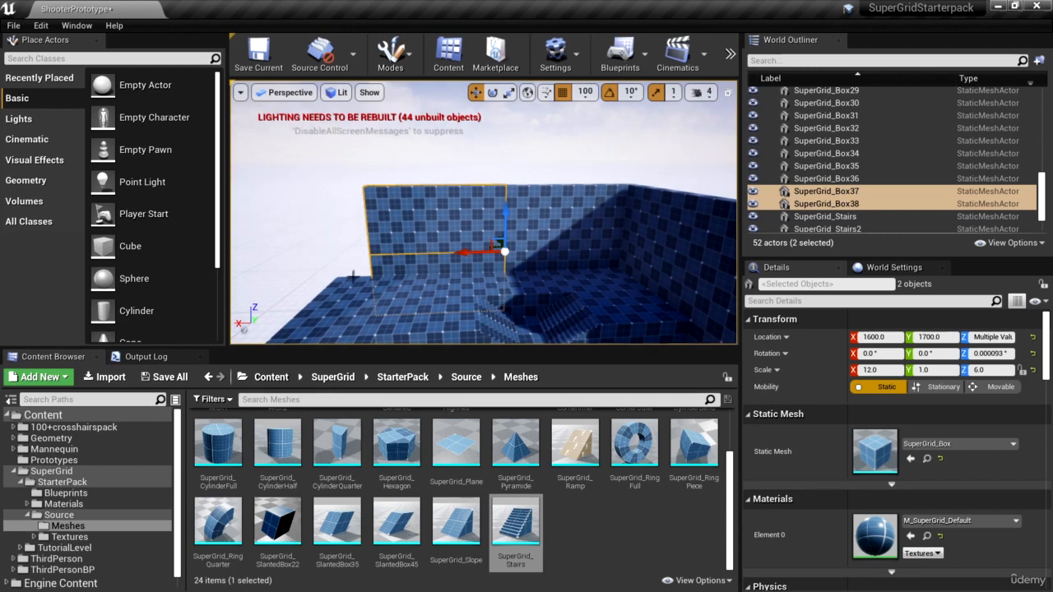
key(r)
drag(468, 252, 444, 254)
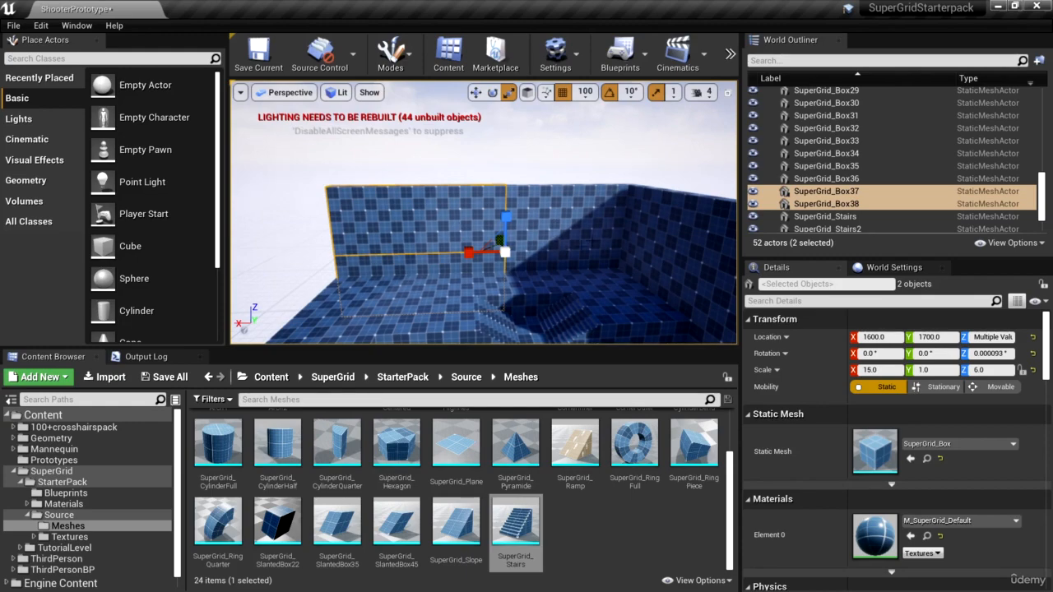
Step: Group the four side wall pieces at Y 1700
mouse_move(543, 215)
right_down()
mouse_move(708, 217)
mouse_move(550, 207)
right_up()
click(550, 207)
ctrl+click(520, 243)
ctrl+click(481, 244)
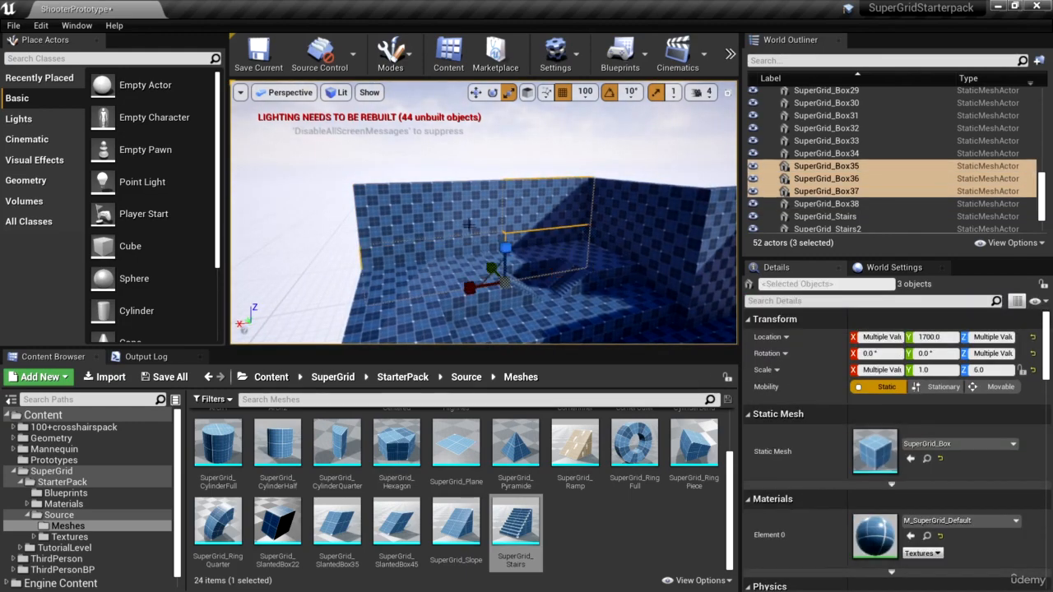
ctrl+click(471, 206)
right_click(473, 207)
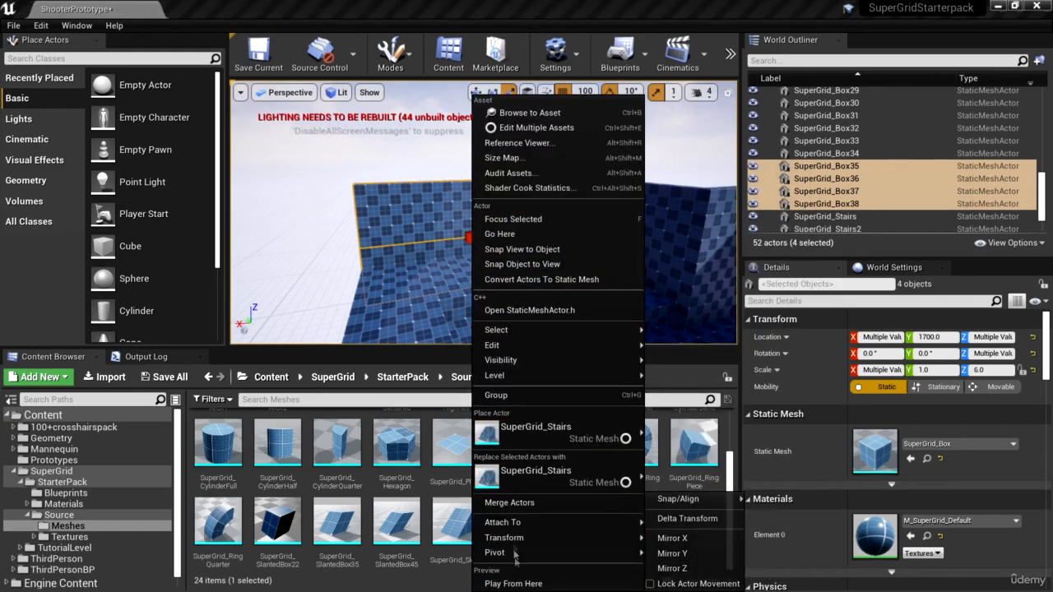
click(534, 431)
Step: Duplicate the side wall group to the opposite side of the level at Y -1800
key(w)
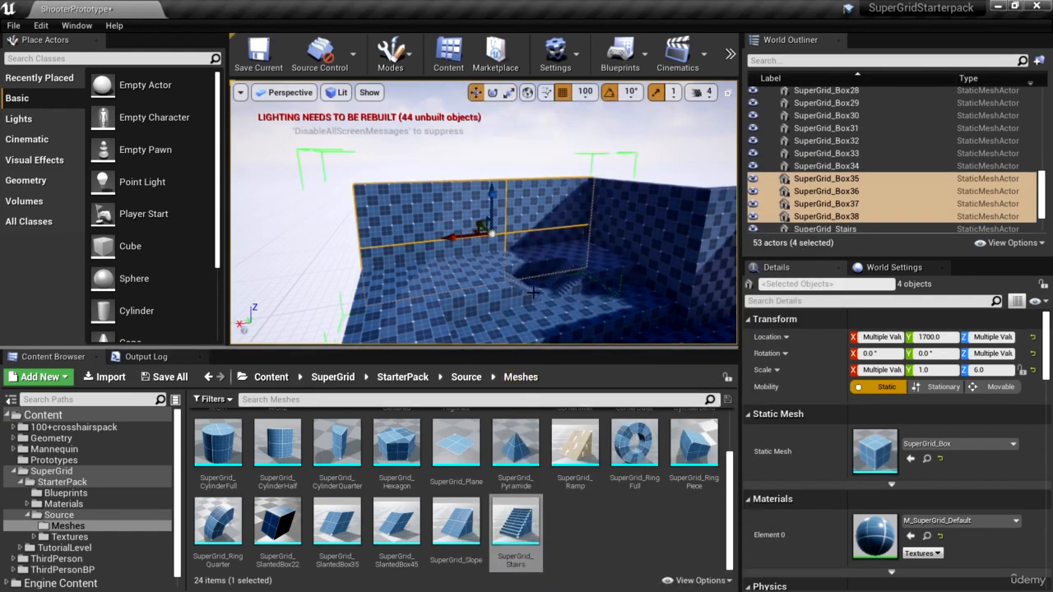
right_drag(533, 293, 604, 291)
right_drag(404, 272, 418, 306)
drag(570, 237, 603, 241)
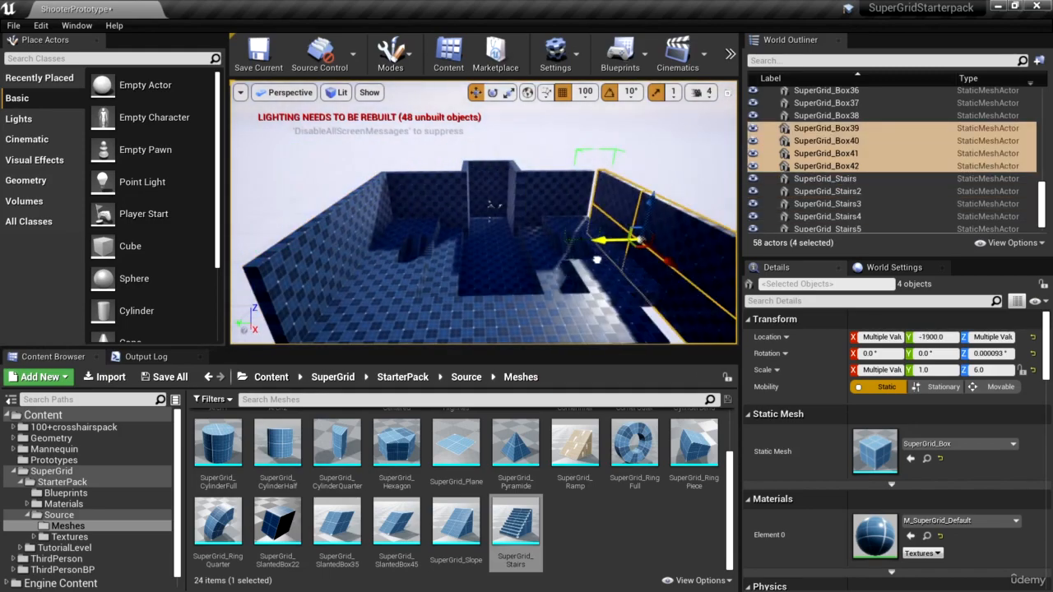
right_drag(526, 247, 641, 262)
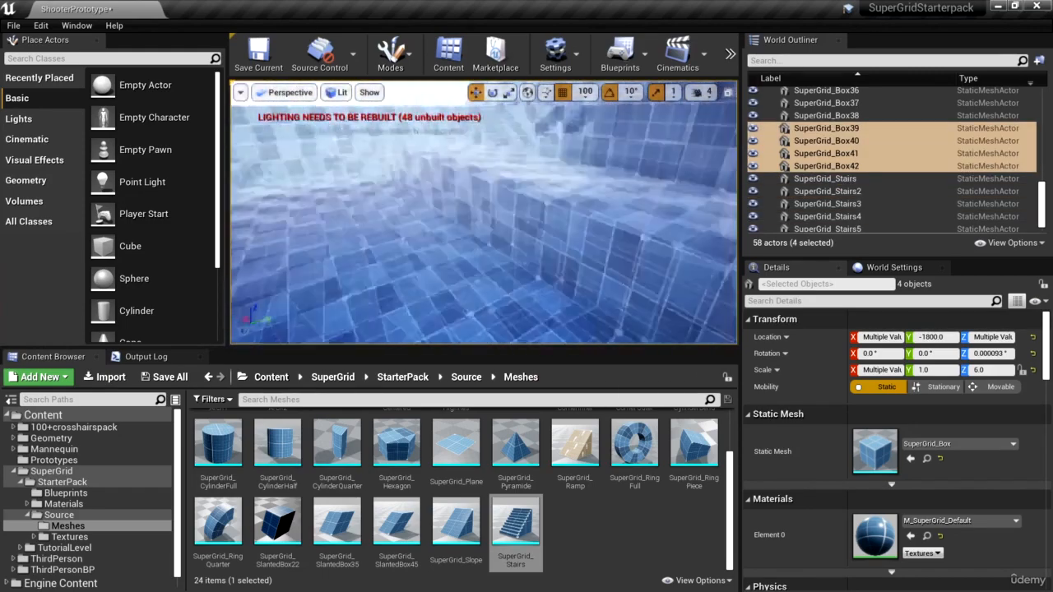
Step: Play the level from the central floor, run the character through the staircases and raised tiers to check the layout, and end the preview
right_click(494, 329)
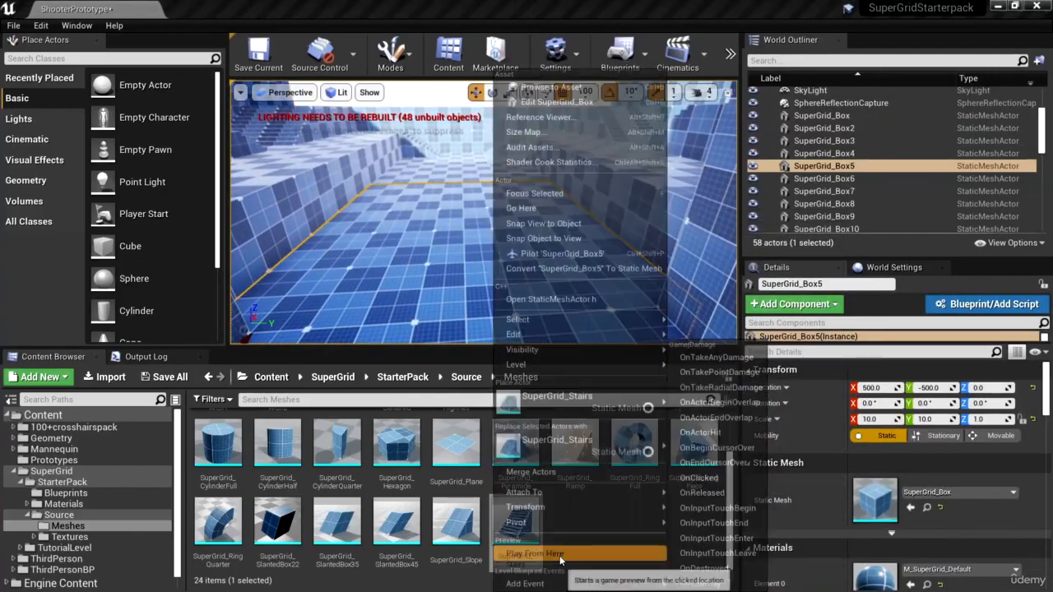
click(539, 557)
key(w)
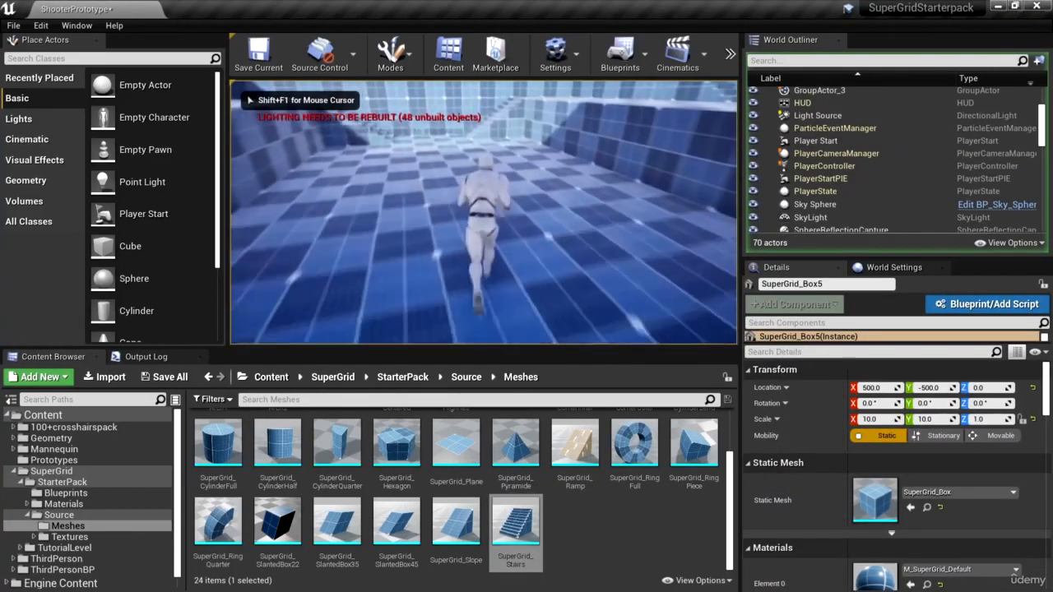
key(w)
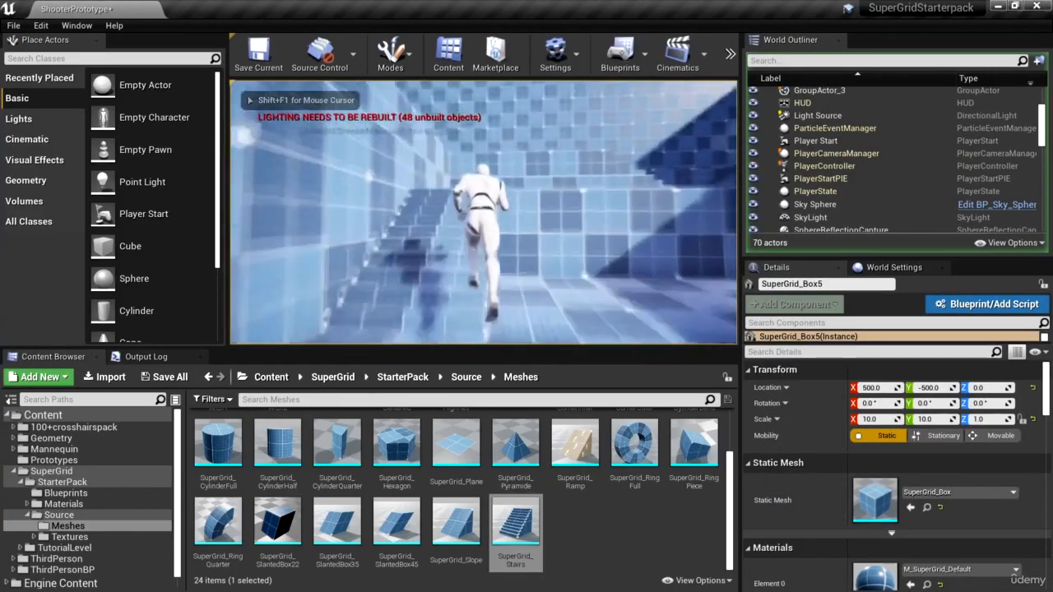
key(w)
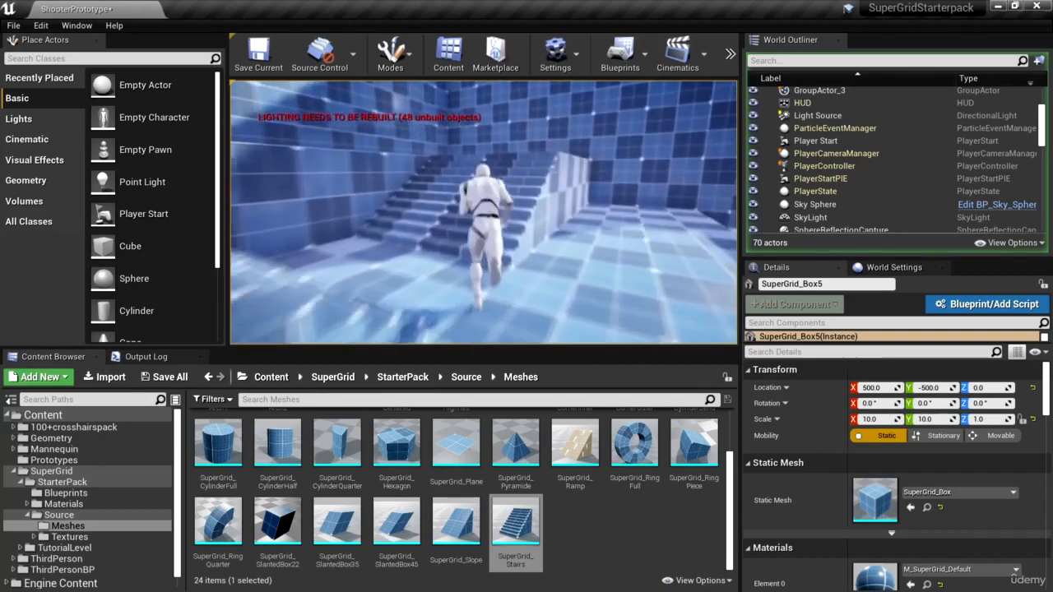
key(w)
key(w)
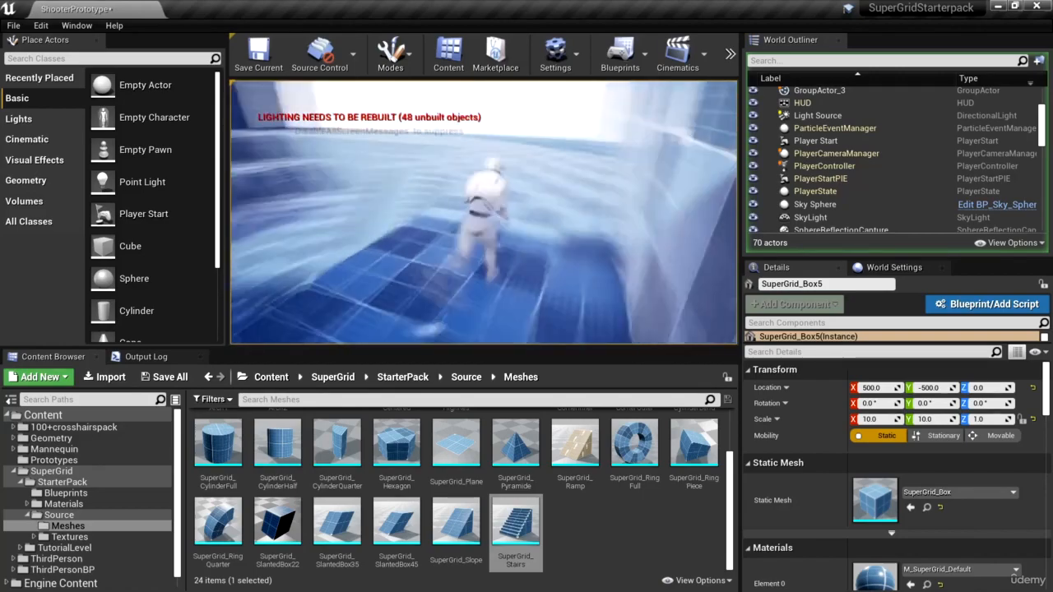
key(w)
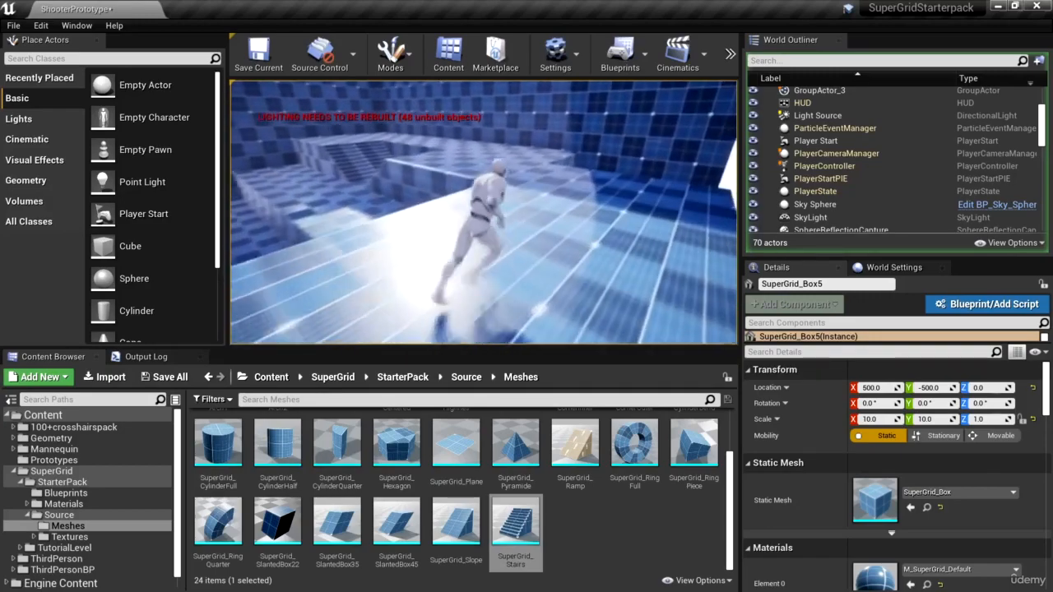
key(w)
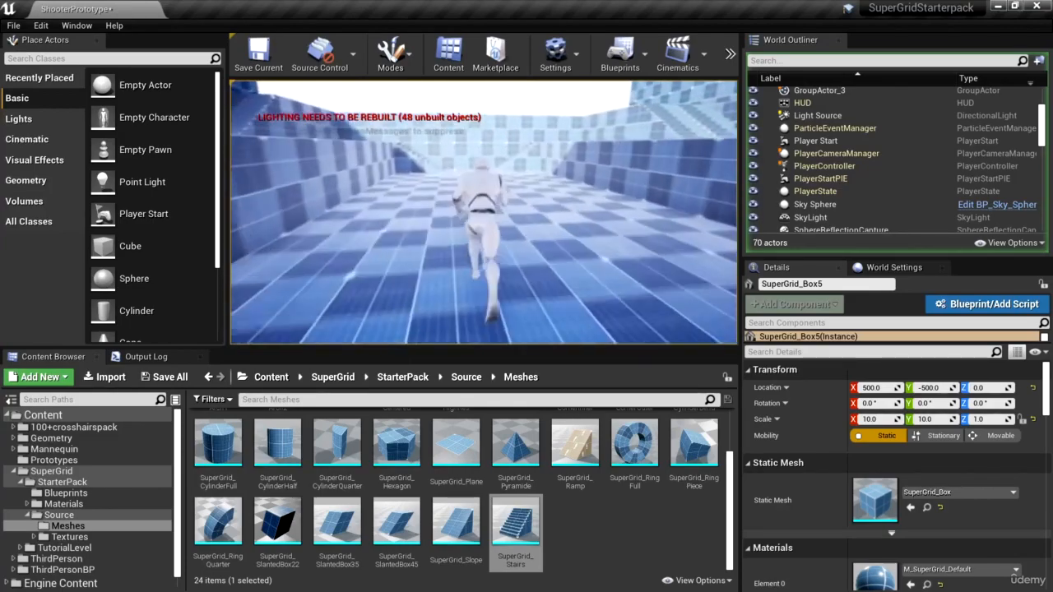
key(w)
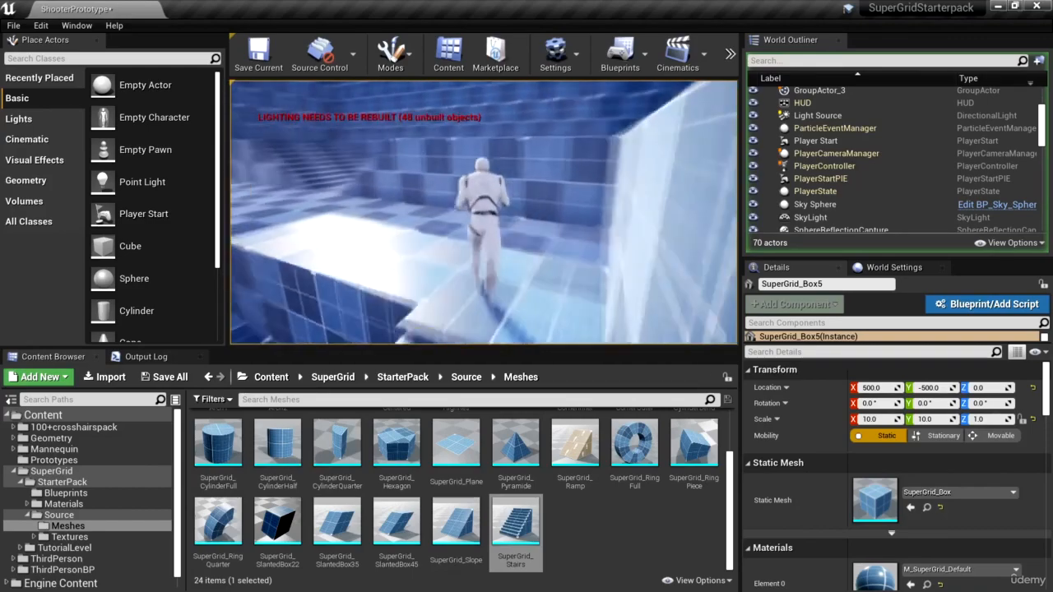
key(w)
key(w)
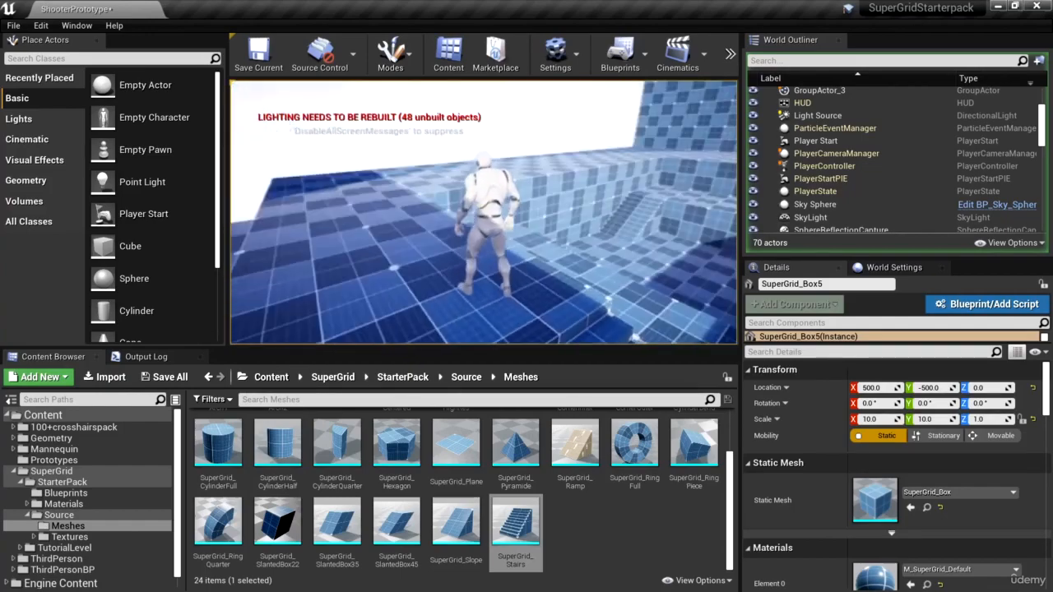
key(Escape)
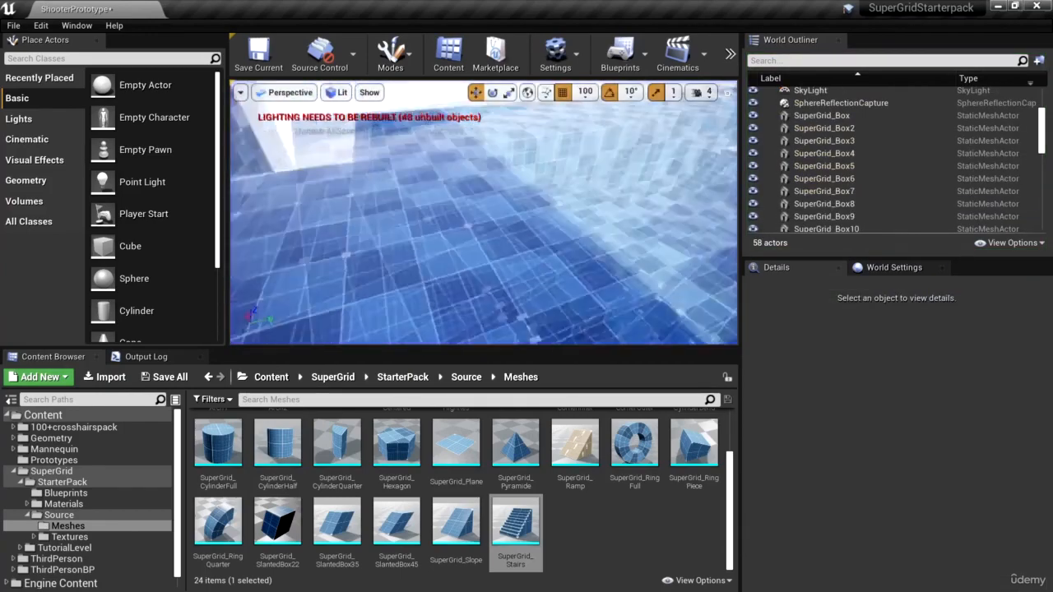
Step: Set the Y scale of the raised end block at X 3100, Y 1300 to 30 to extend it toward the side wall
right_drag(484, 212, 354, 247)
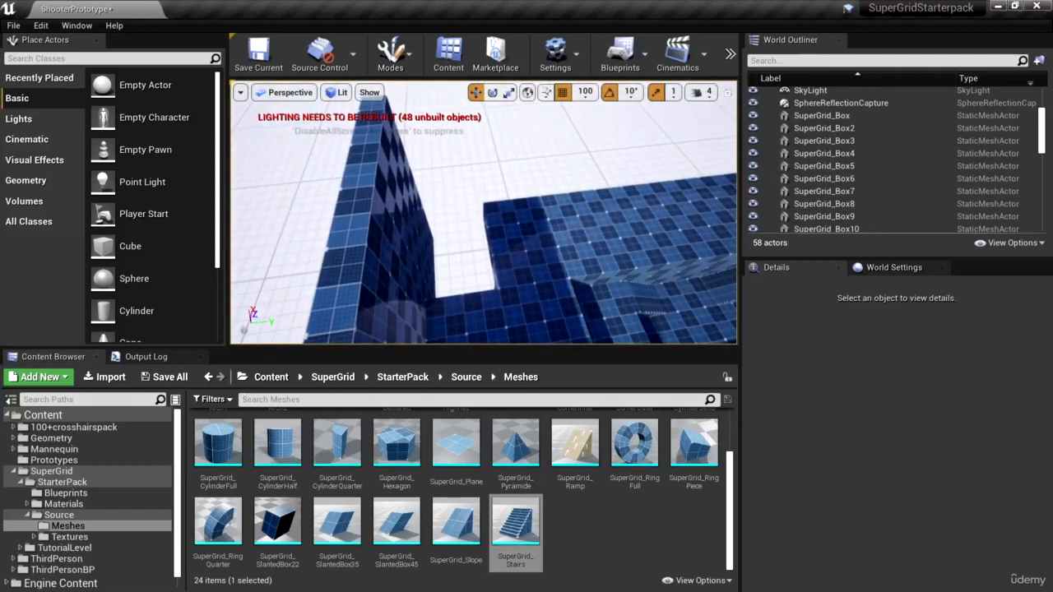
click(604, 234)
right_drag(605, 235, 395, 234)
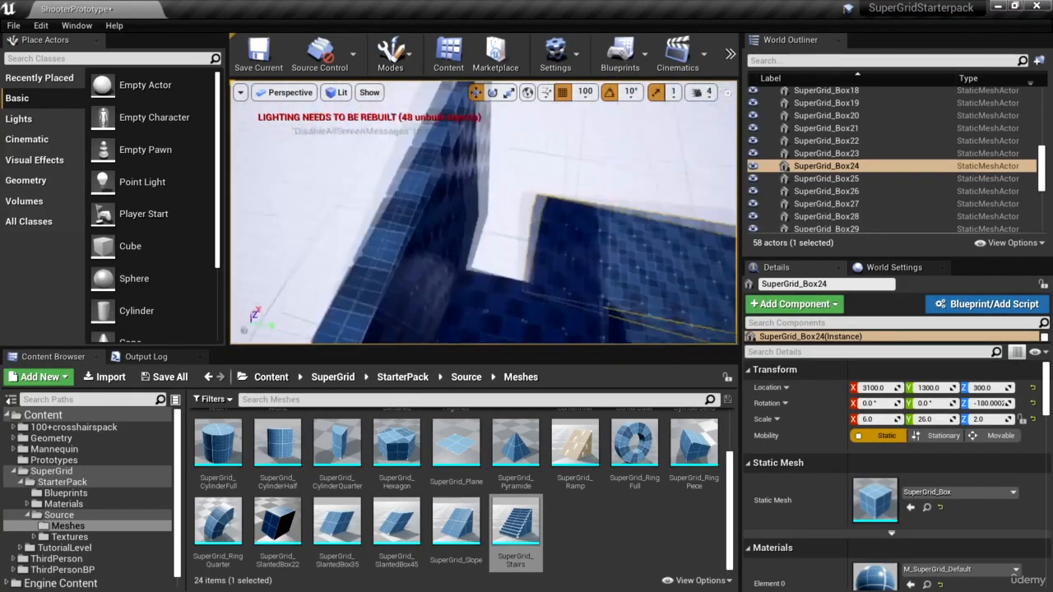
right_drag(665, 167, 623, 136)
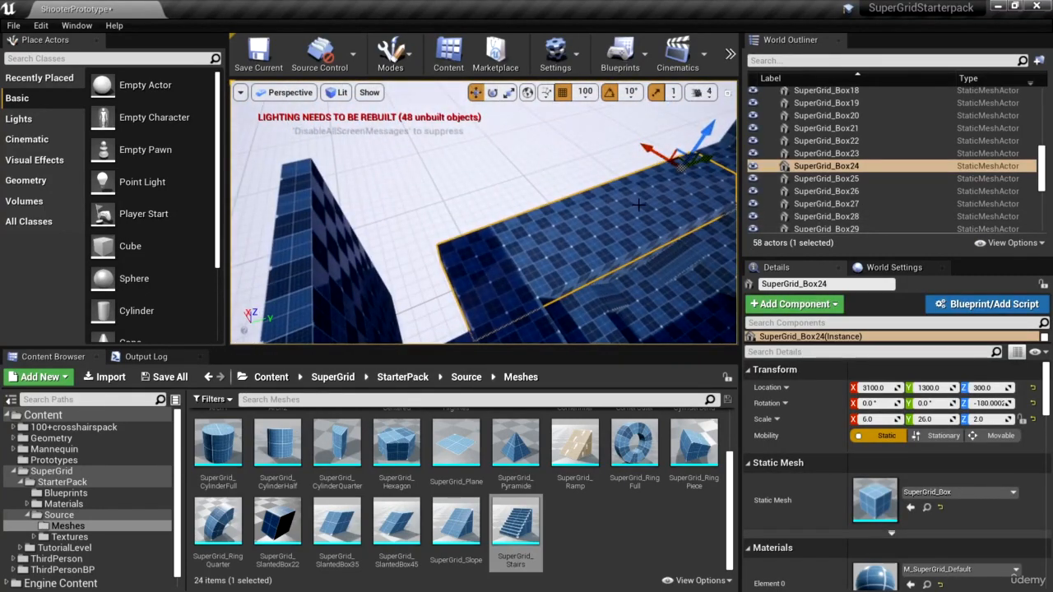
key(r)
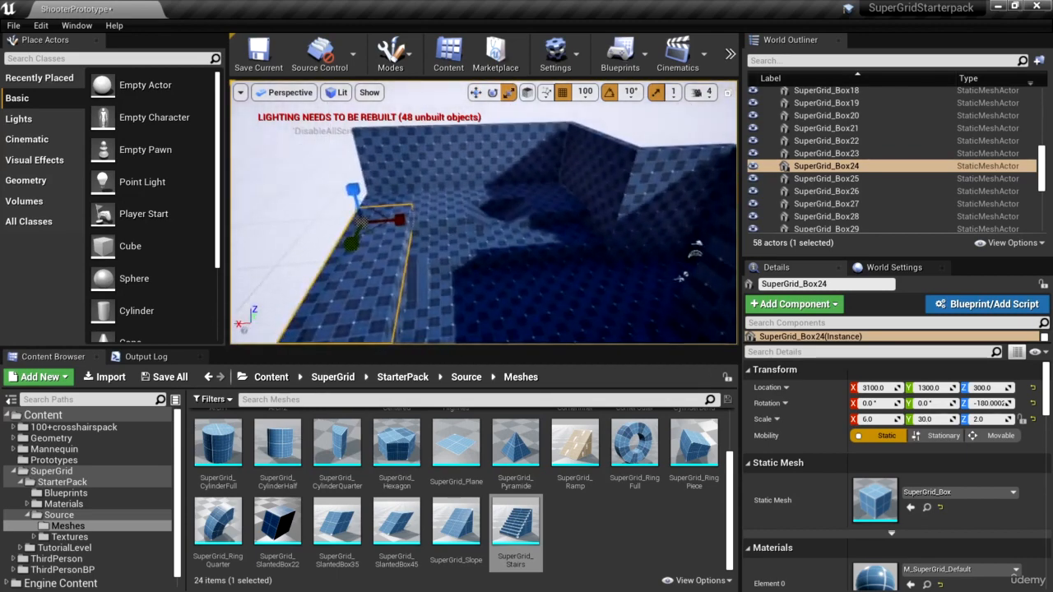
right_drag(483, 212, 420, 189)
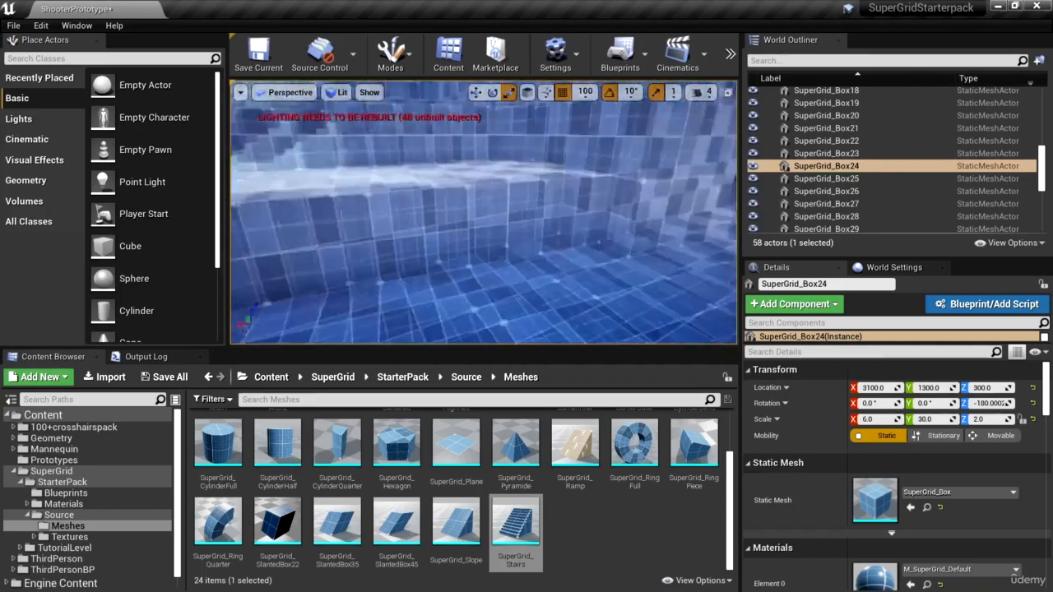
right_drag(483, 212, 559, 191)
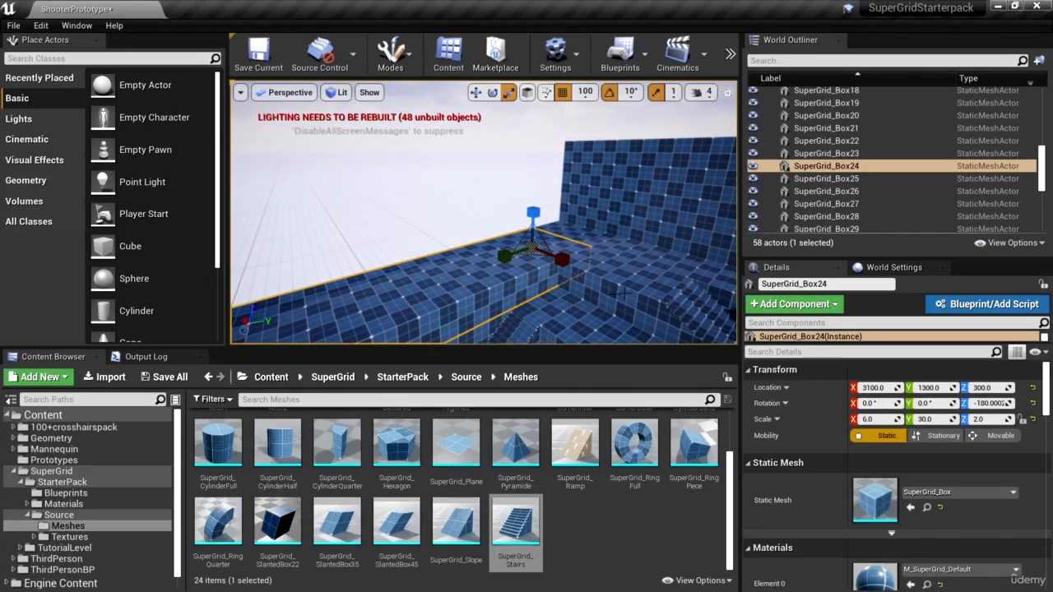
right_drag(494, 206, 329, 214)
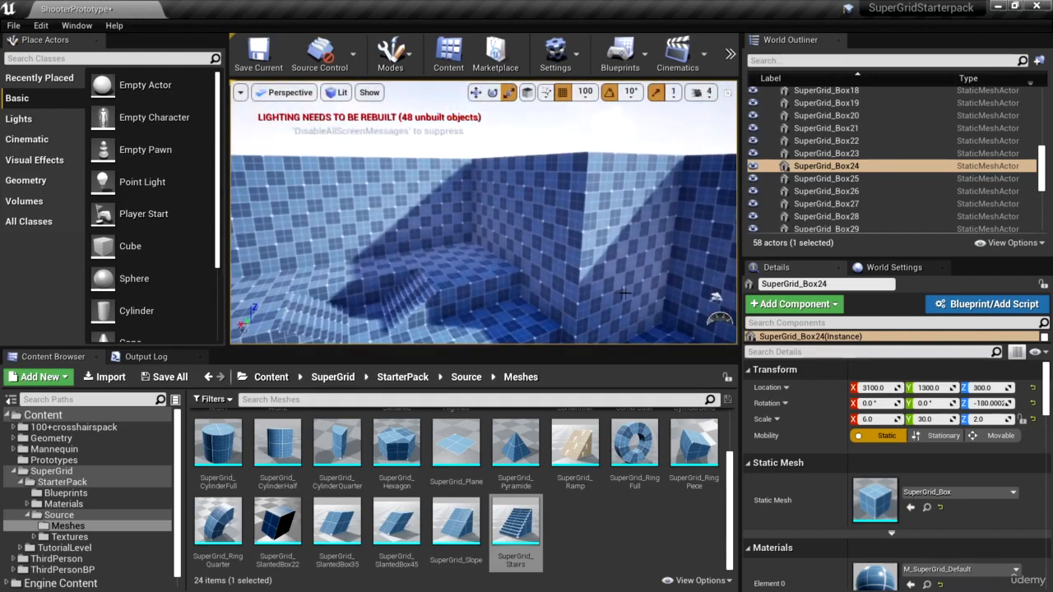
right_drag(494, 223, 428, 218)
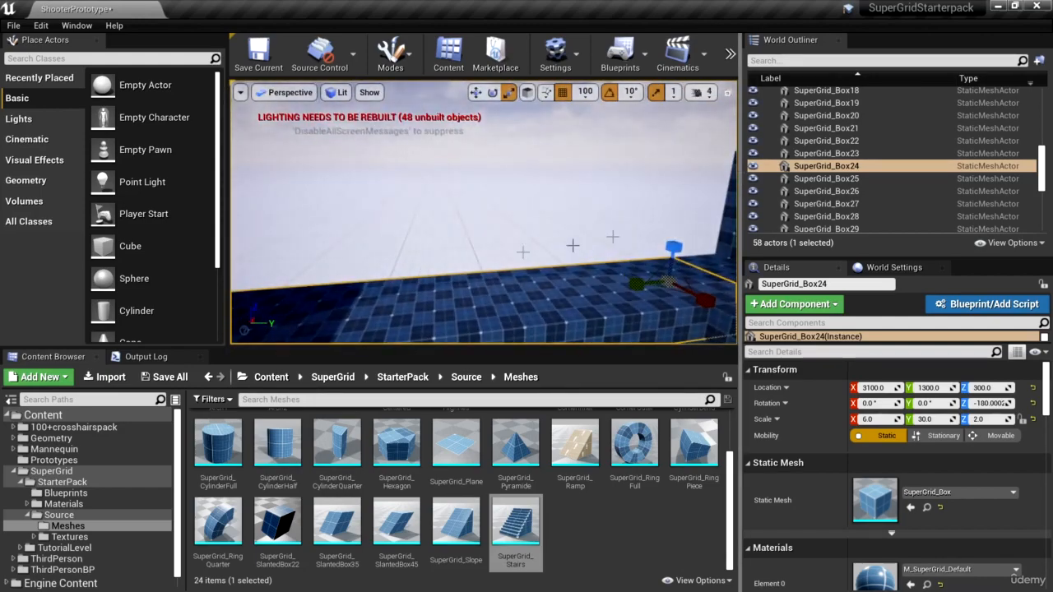
mouse_move(571, 242)
right_down()
mouse_move(650, 259)
mouse_move(576, 239)
right_up()
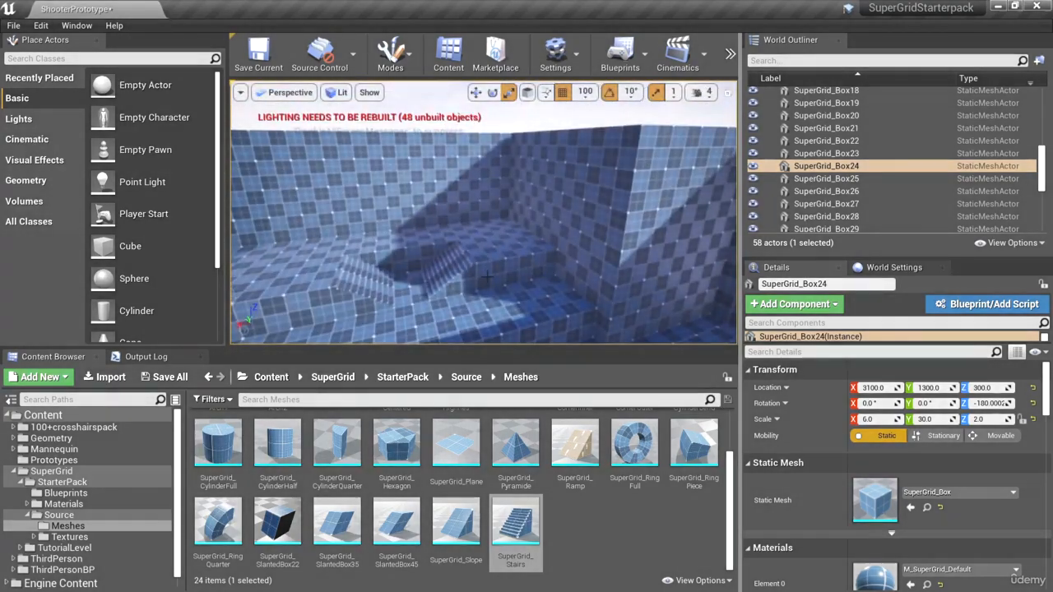